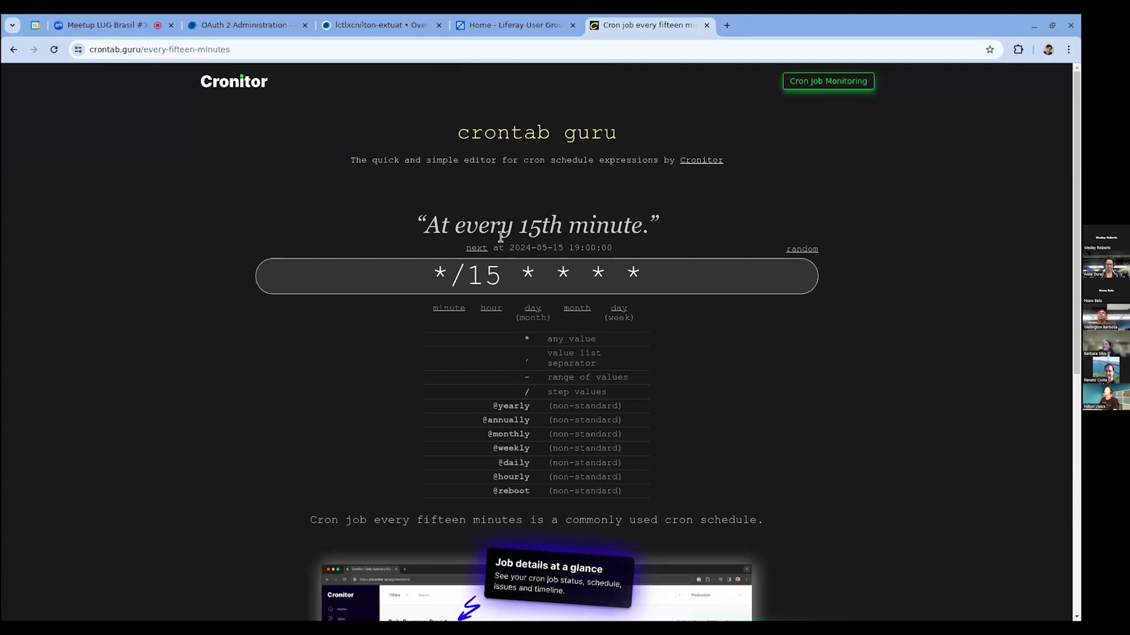
Step: Switch to the IDE and examine the cron expression of the schedule property in LCP.json
key("alt+Tab")
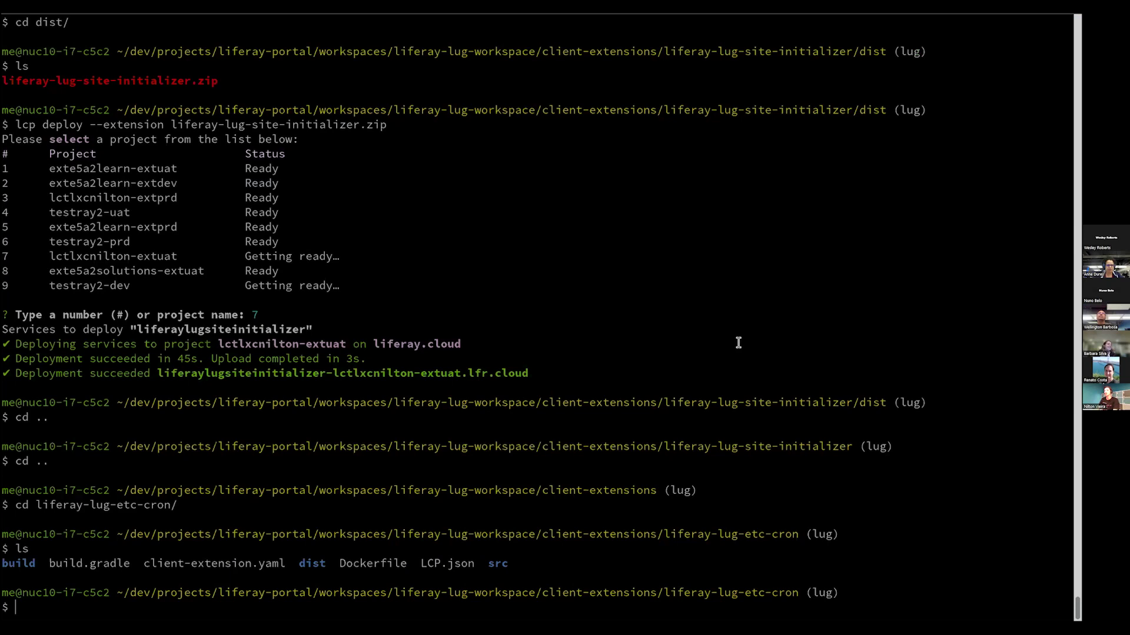
key("alt+Tab")
left_click_drag(321, 274, 395, 272)
left_click(383, 274)
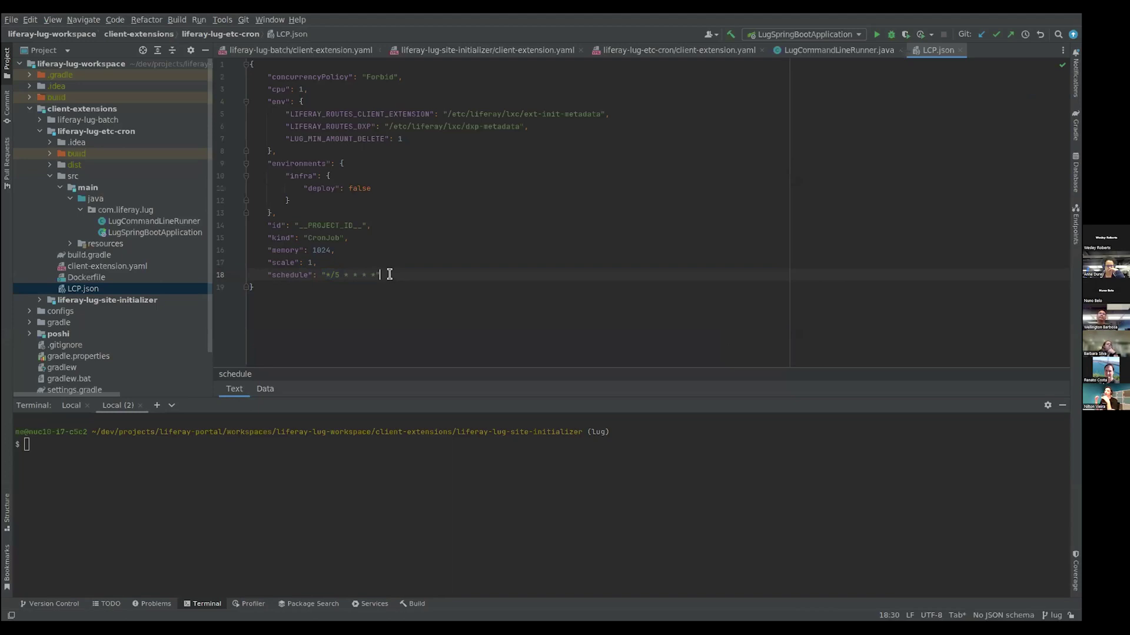
Step: Open the LugCommandLineRunner class and review its deleteMovies method and the run method that calls it
left_click(148, 224)
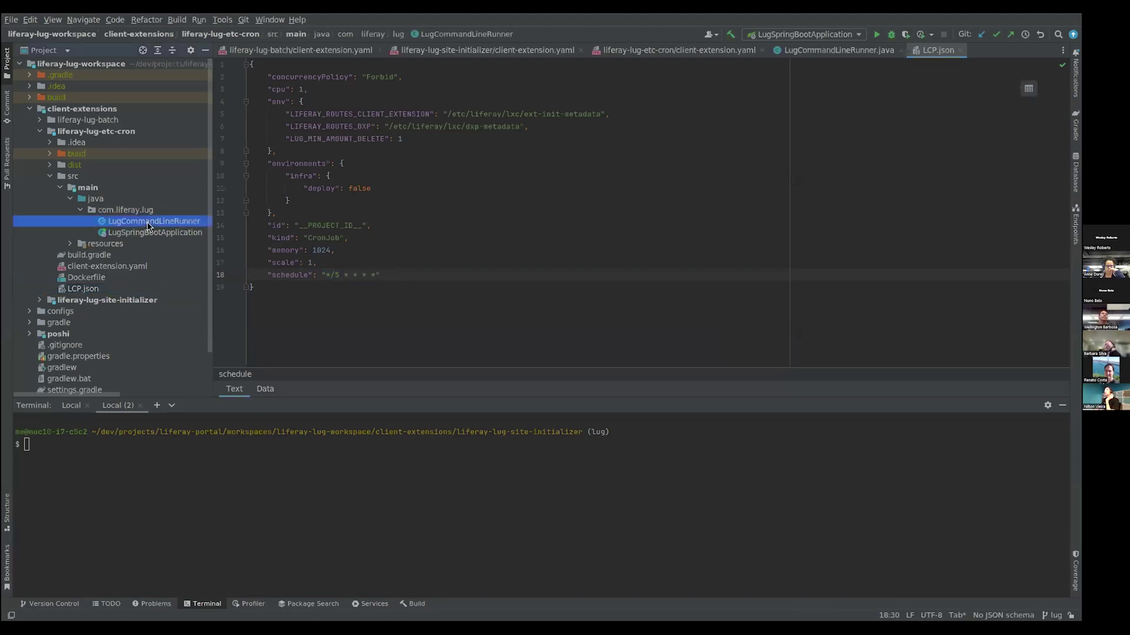
double_click(148, 223)
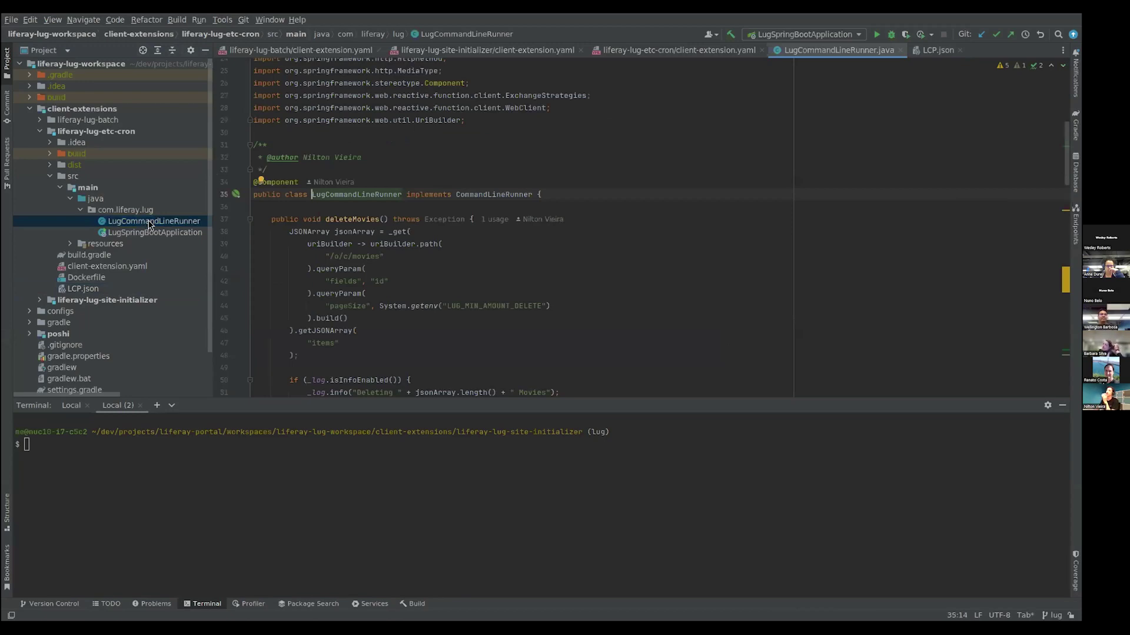
left_click(345, 318)
left_click(354, 219)
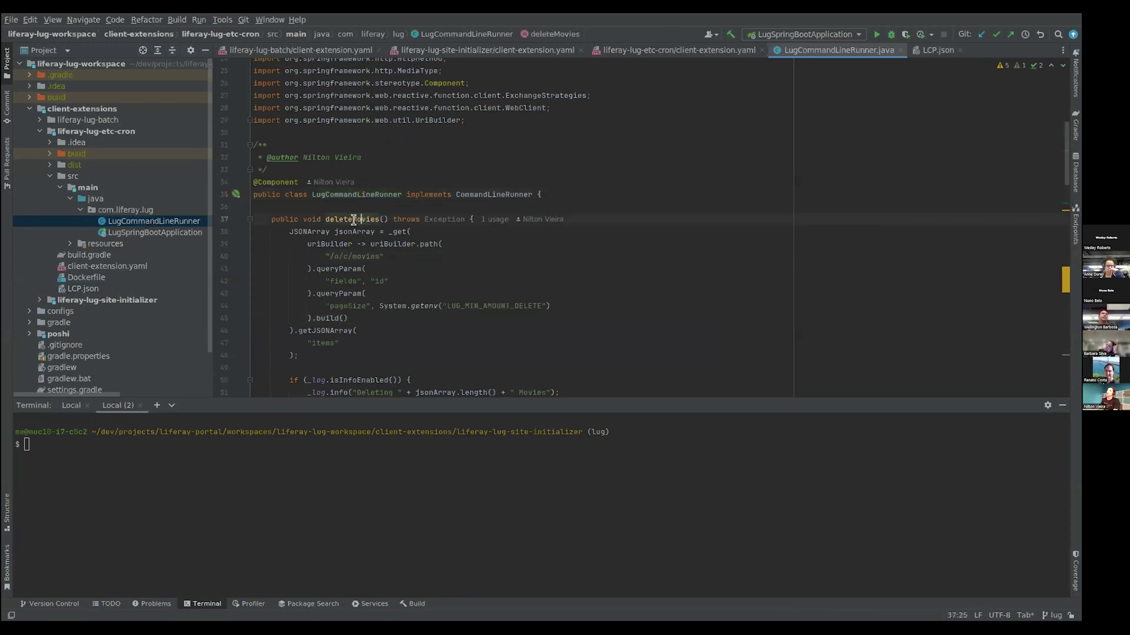
scroll(388, 218, "down", 10)
left_click(361, 177)
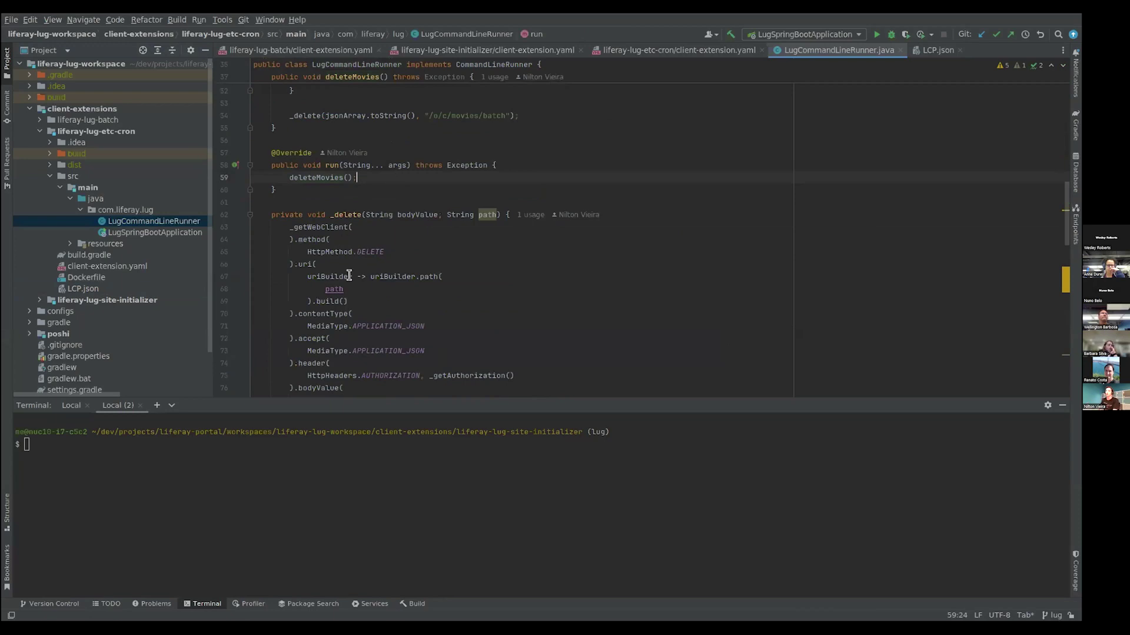
Step: Switch to the terminal and run gw clean build in the liferay-lug-etc-cron folder
key("alt+Tab")
type("gw clean build")
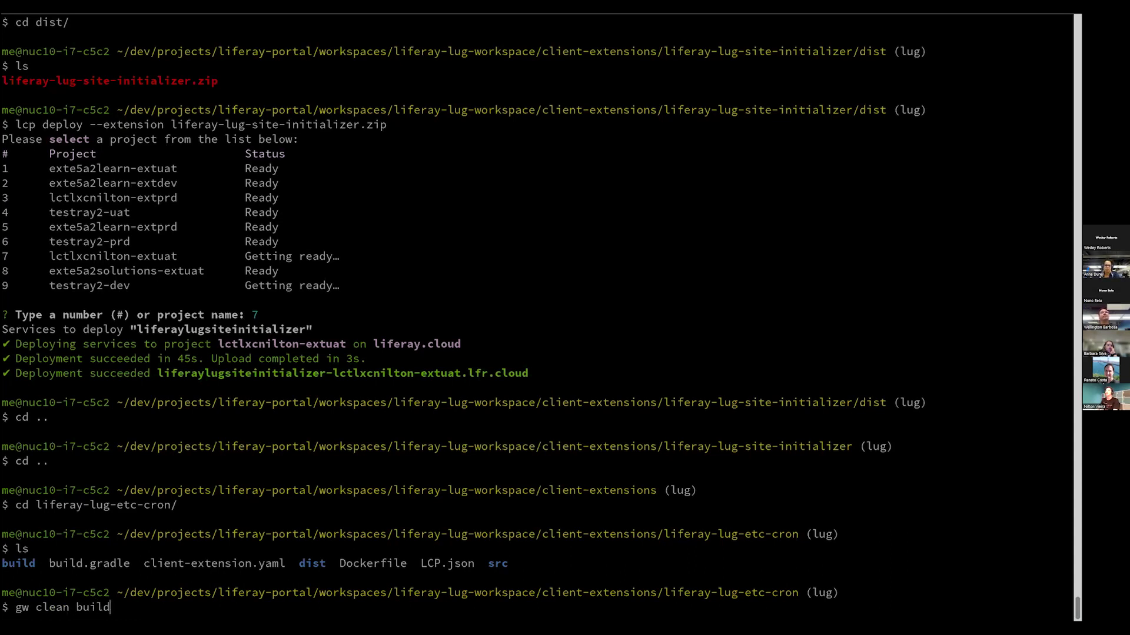
key("Return")
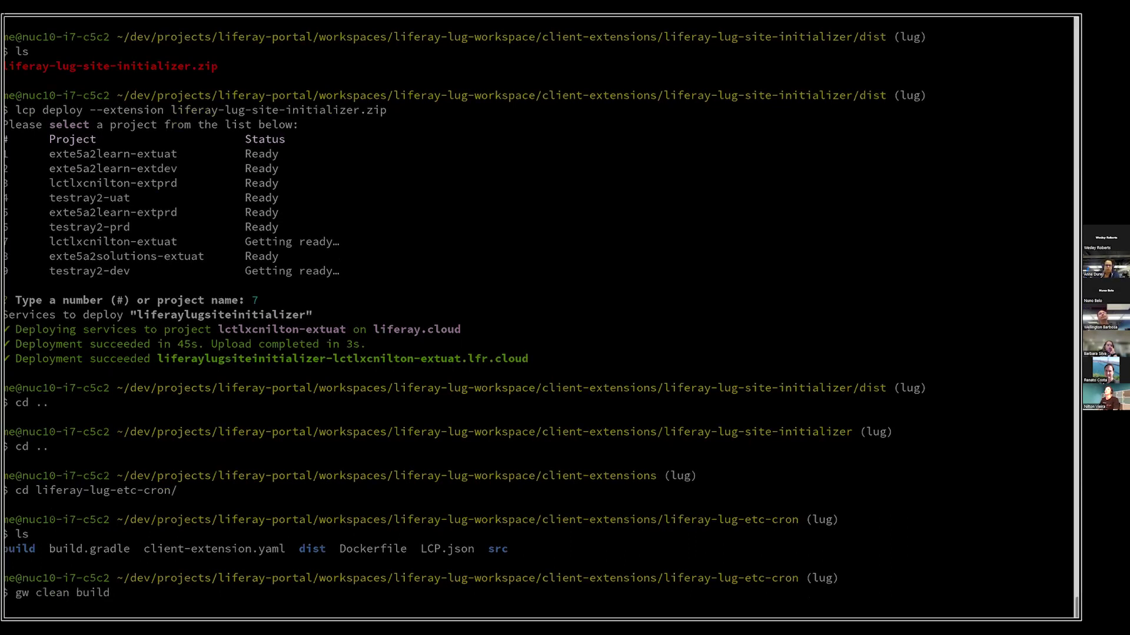
Step: Review the schedule, environments and env route settings in the cron extension's LCP.json, then check the build output in the terminal
key("alt+Tab")
left_click(86, 277)
left_click(83, 289)
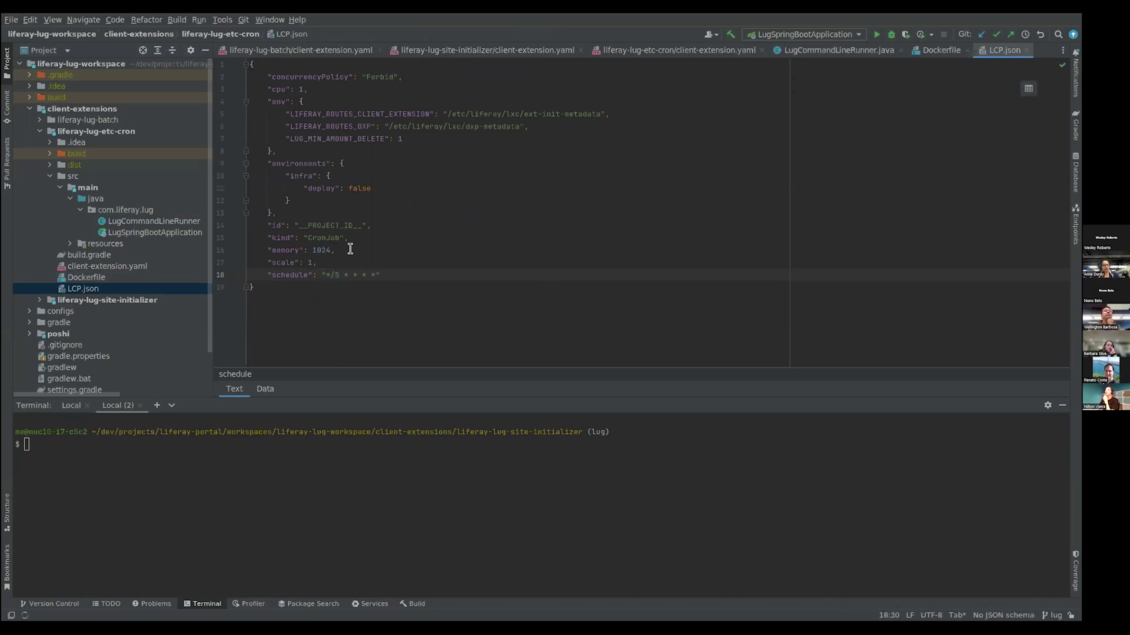
left_click_drag(268, 275, 433, 275)
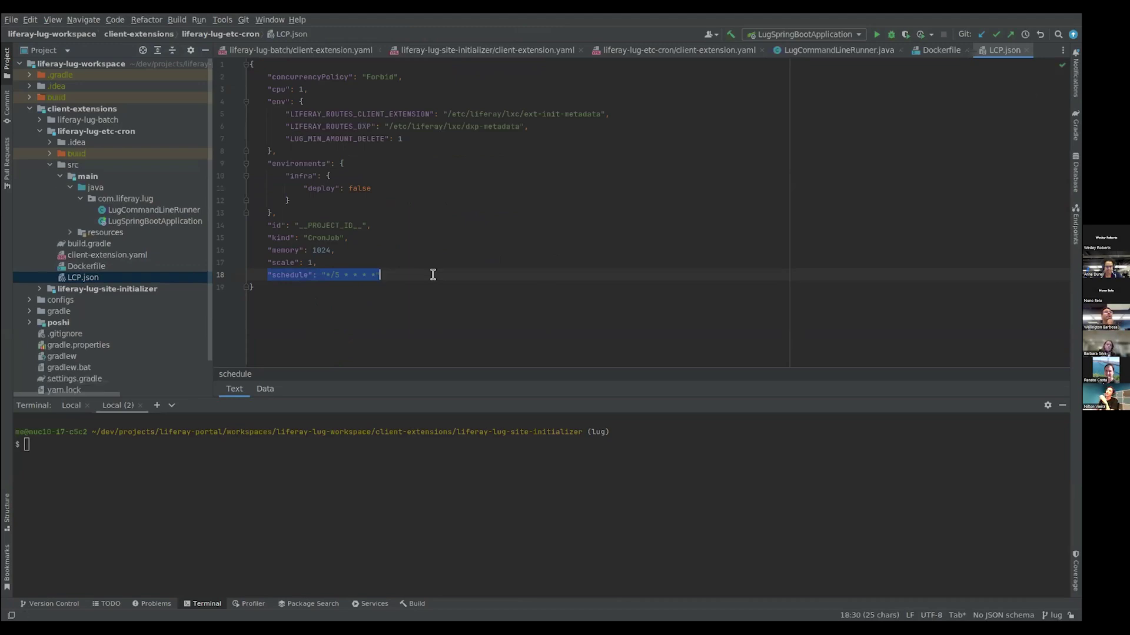
double_click(303, 164)
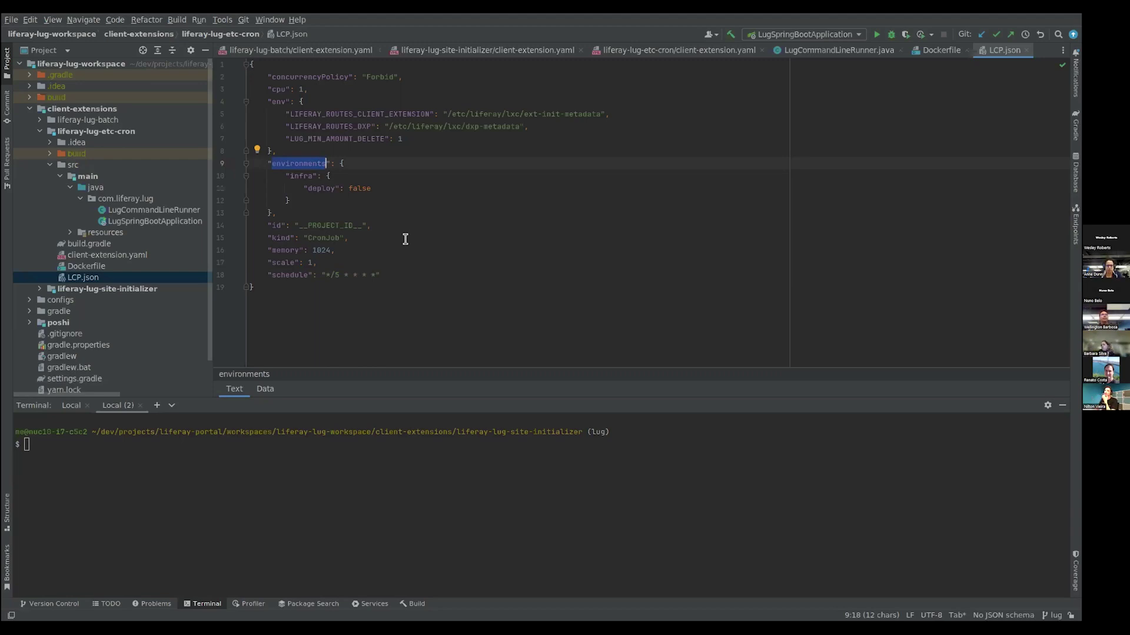
double_click(278, 100)
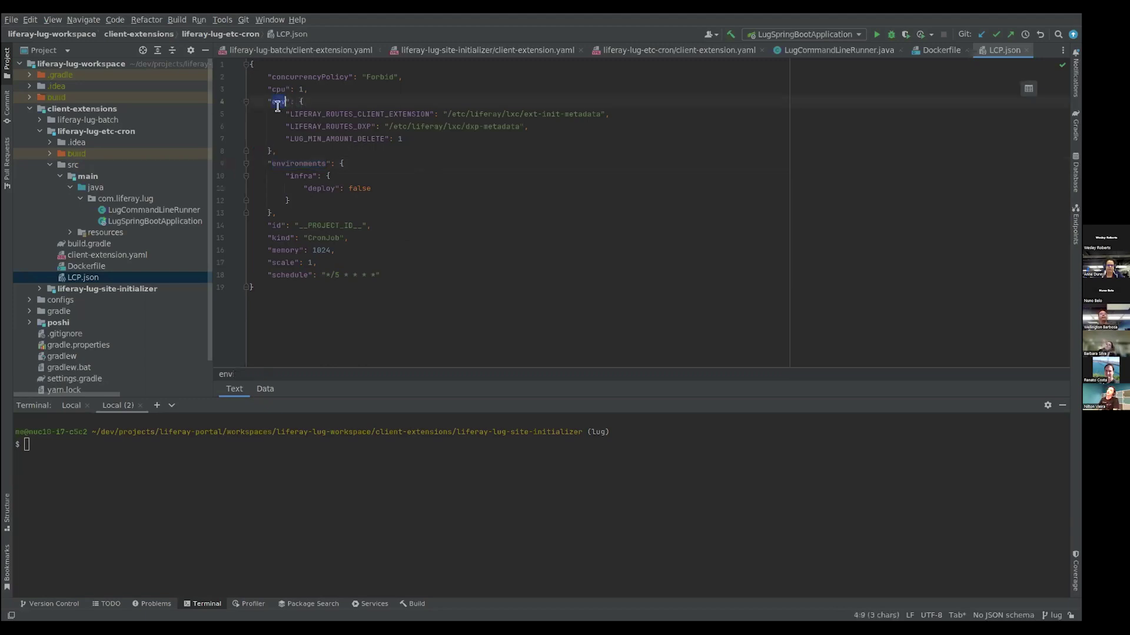
left_click_drag(285, 114, 586, 125)
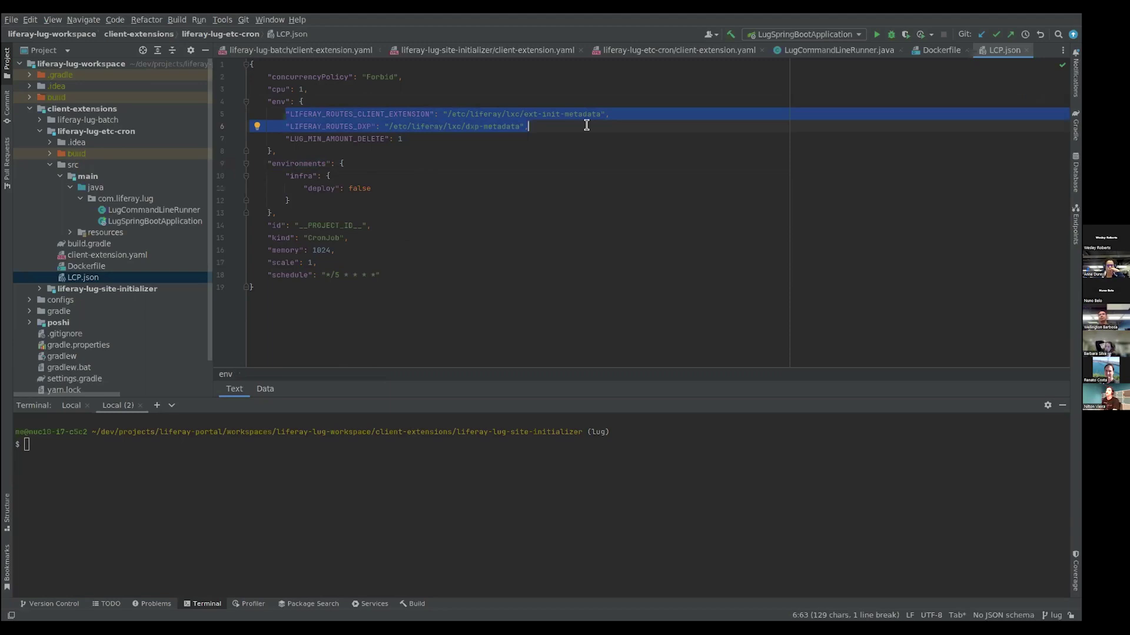
key("alt+Tab")
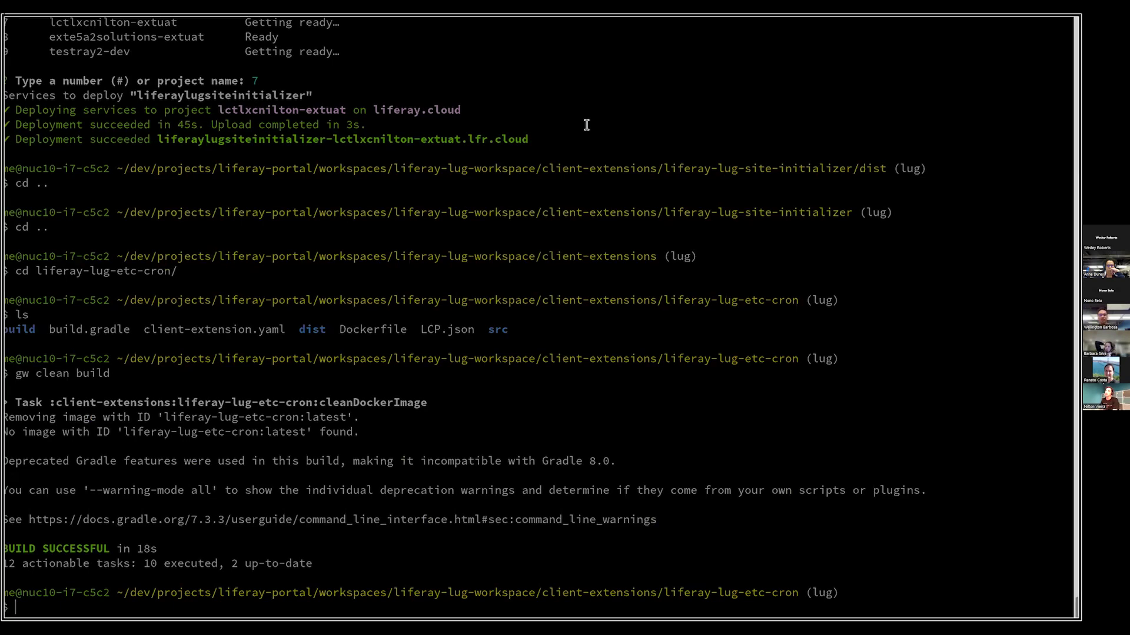
Step: Add the environment variable "ENV_VAR_TEST": "test" after LIFERAY_ROUTES_DXP in the env block of LCP.json
key("alt+Tab")
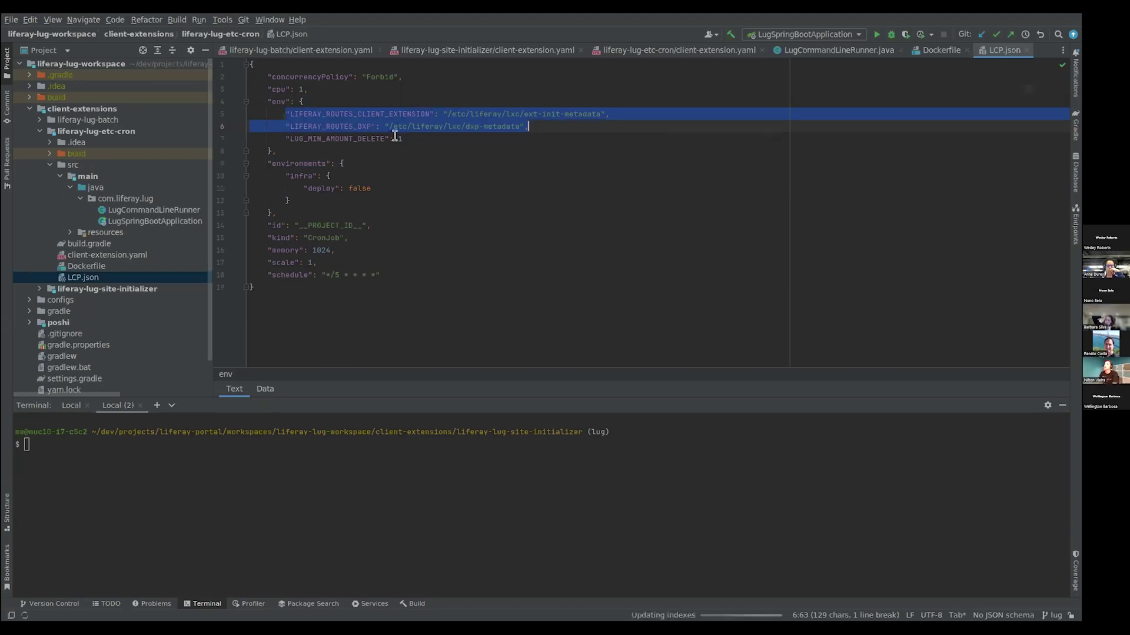
key("Escape")
key("Return")
type("\"")
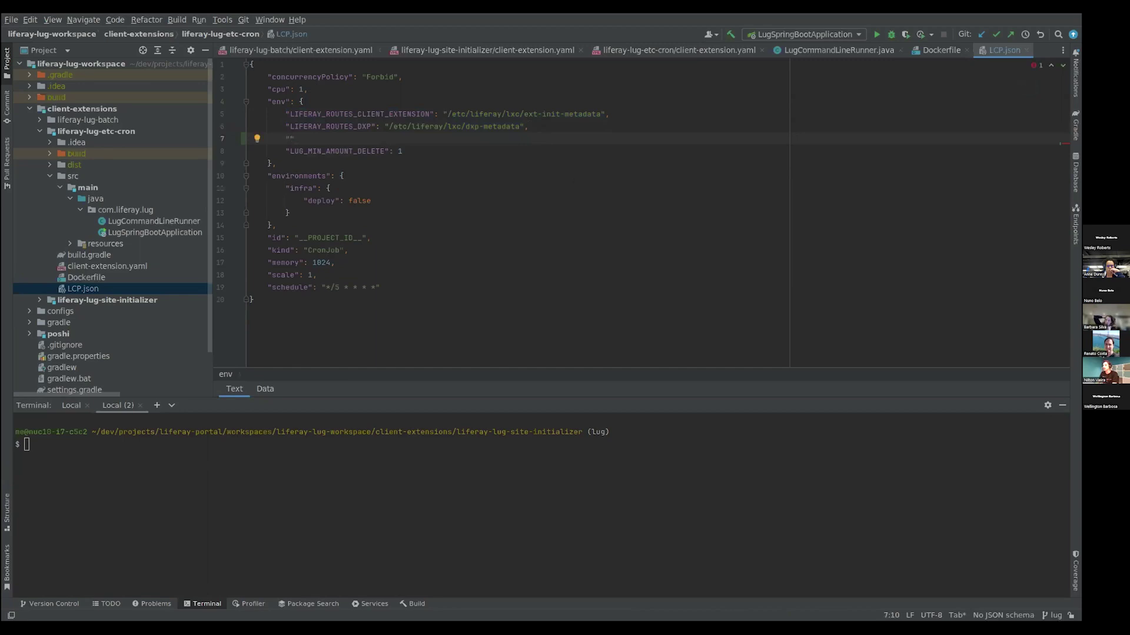
type("ENV_V")
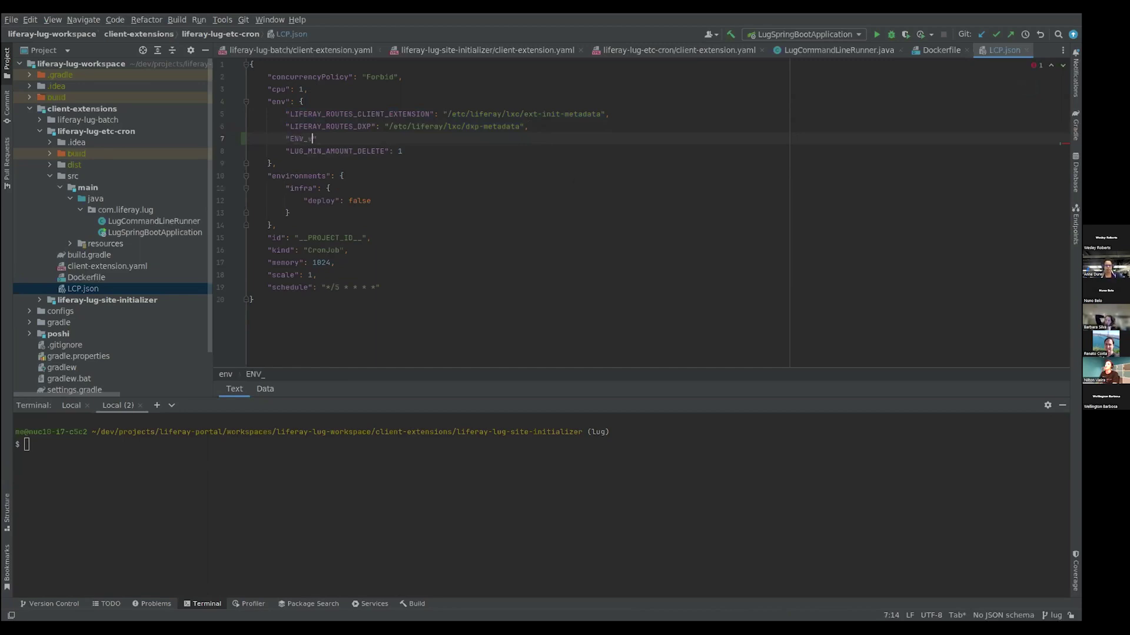
type("AR_TEST\": ")
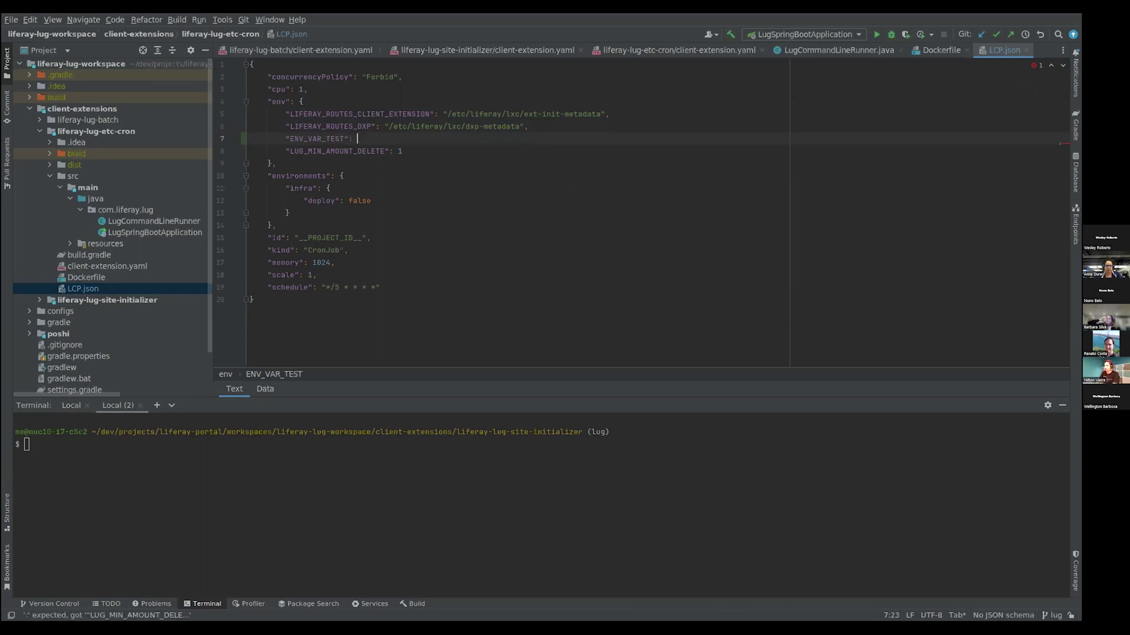
type("\"test\",")
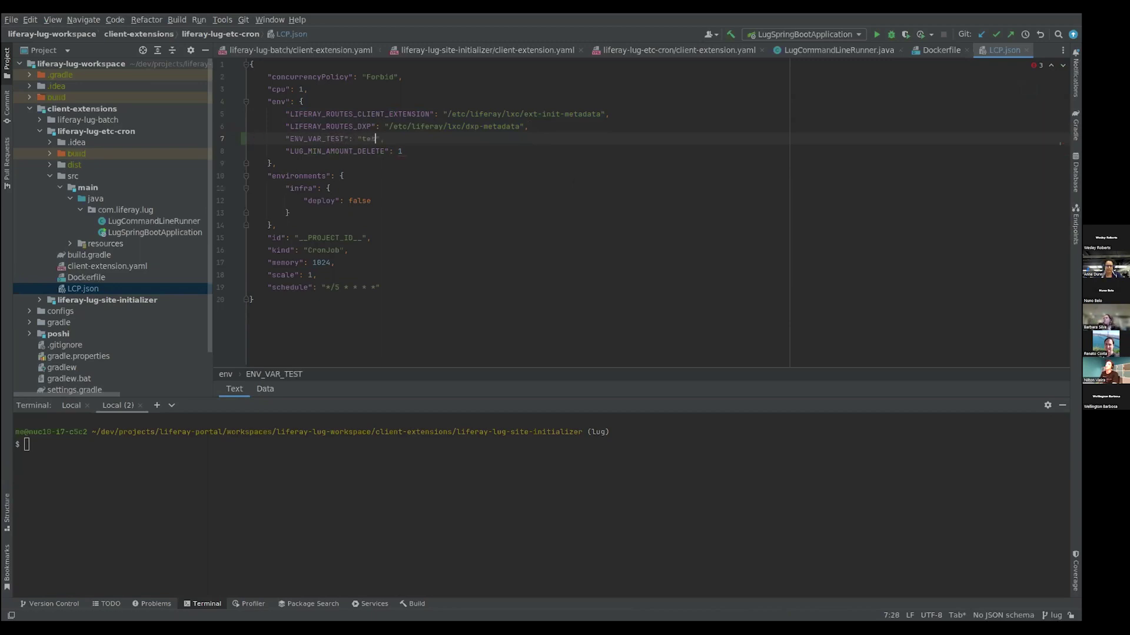
key("Down")
key("Down")
type(",")
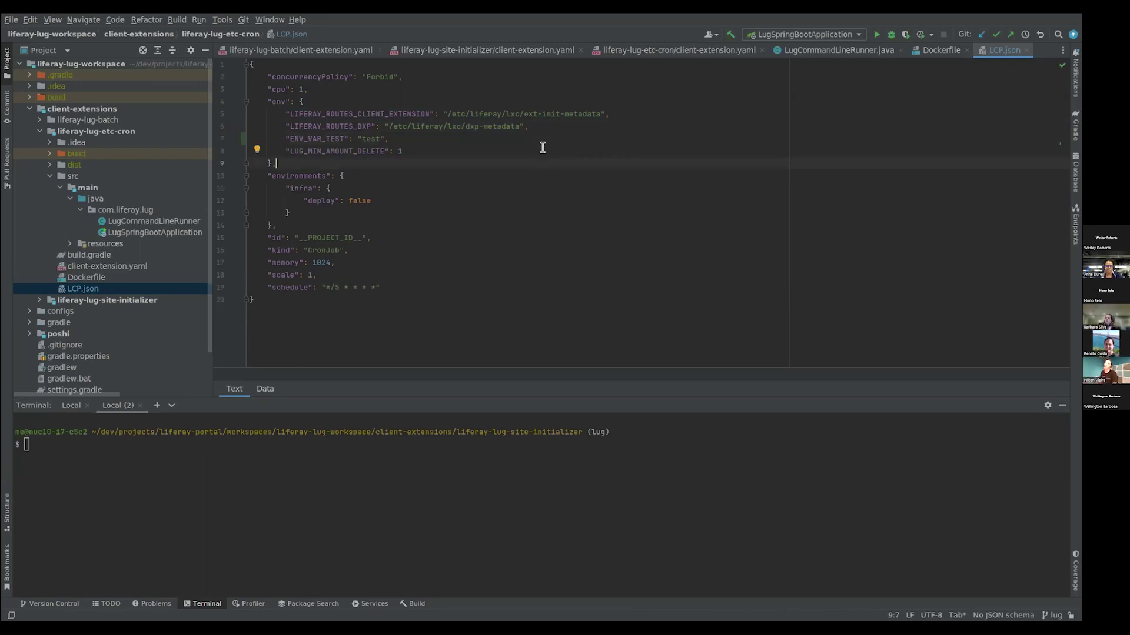
left_click(375, 139)
Step: In the terminal, list the cron extension's folder, change into its dist directory and list the built package
key("alt+Tab")
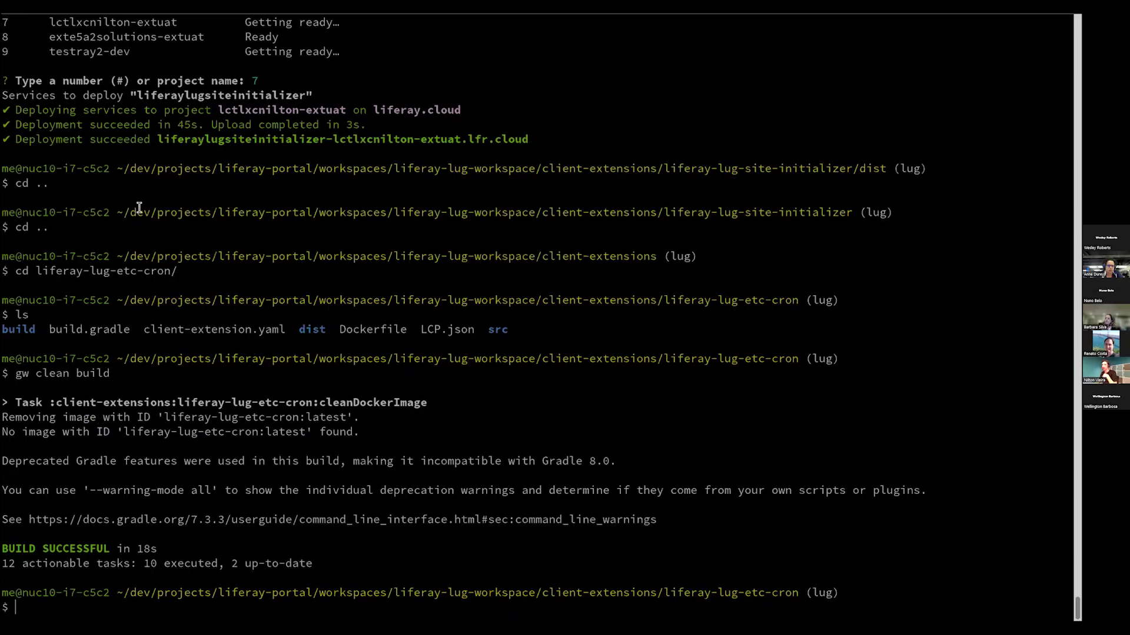
type("ls")
key("Return")
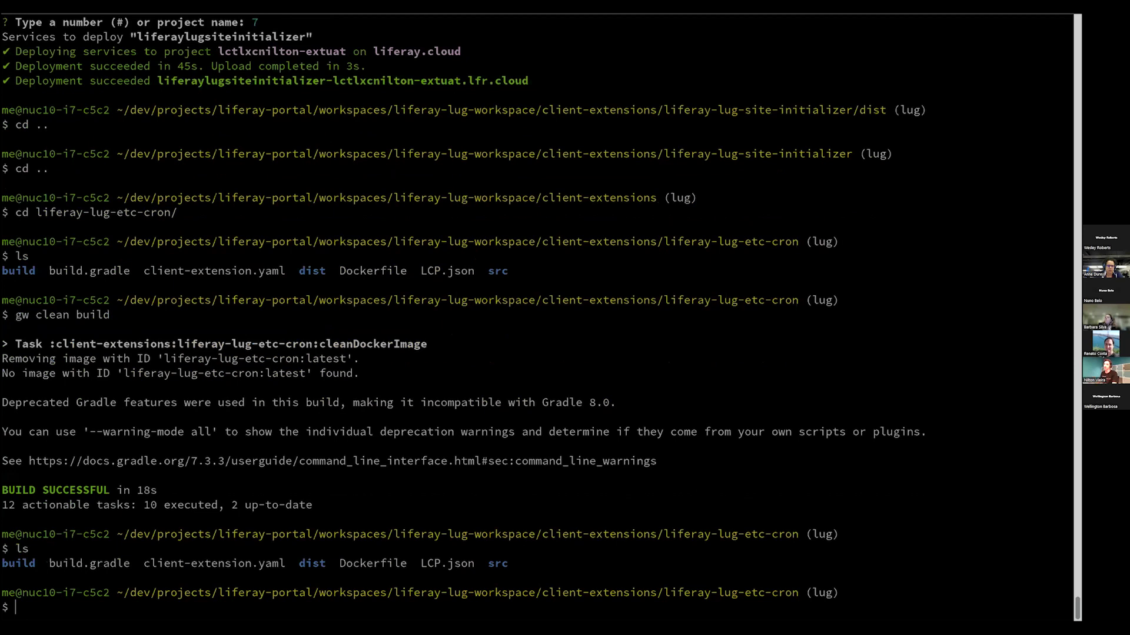
type("cd di")
key("Tab")
key("Return")
type("ls")
key("Return")
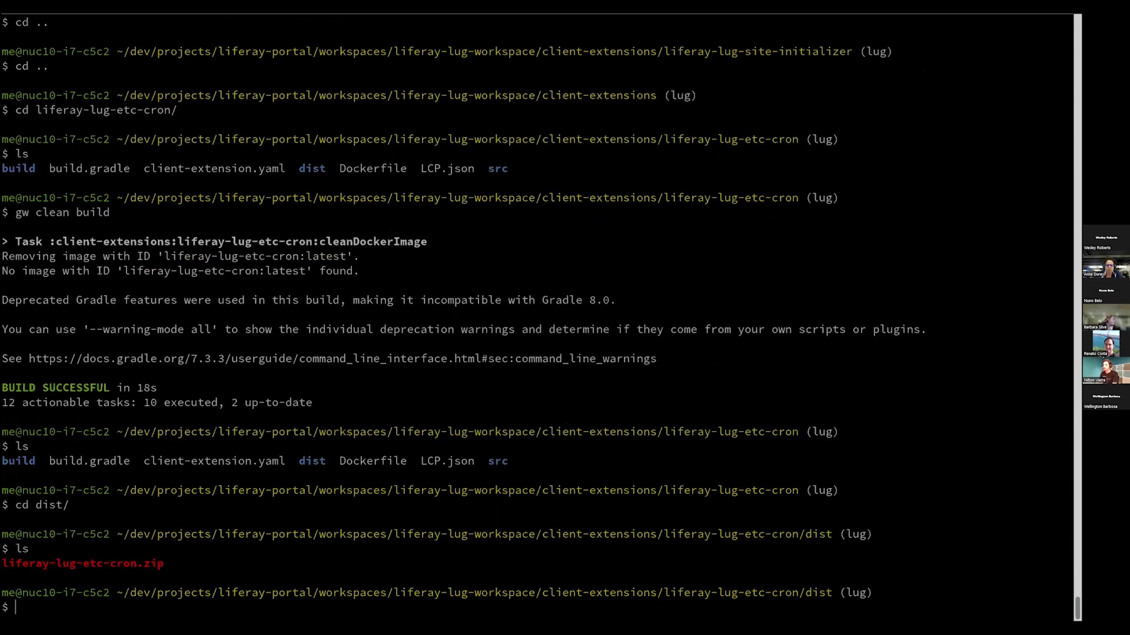
Step: Deploy liferay-lug-etc-cron.zip with lcp deploy --extension, choosing project number 7 from the list
type("lcp deploy --extension l")
key("Tab")
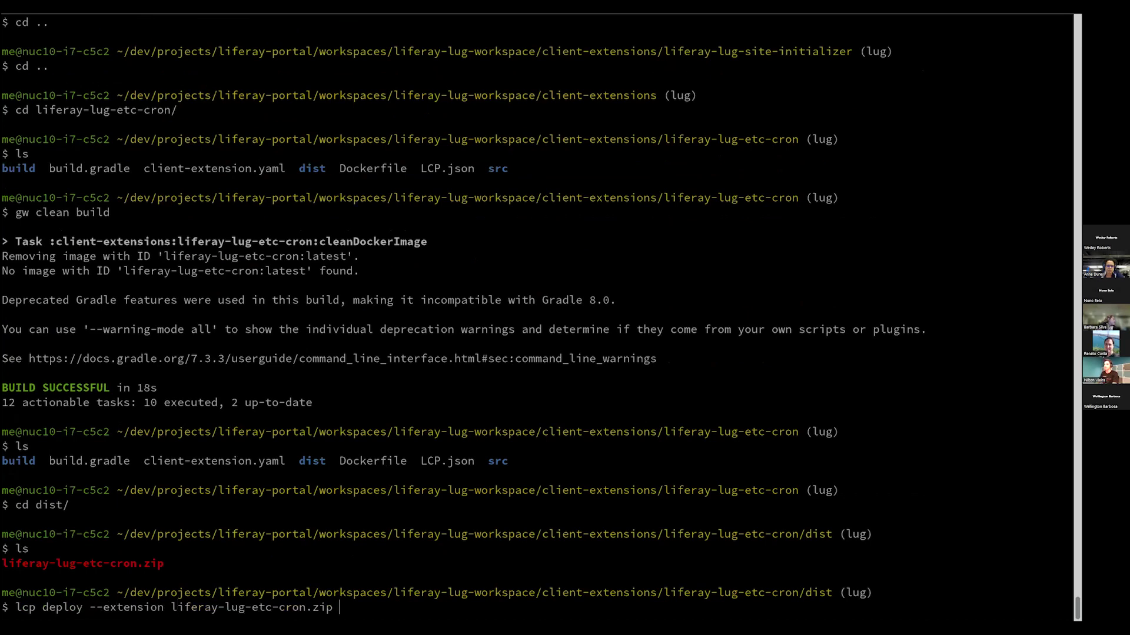
key("Return")
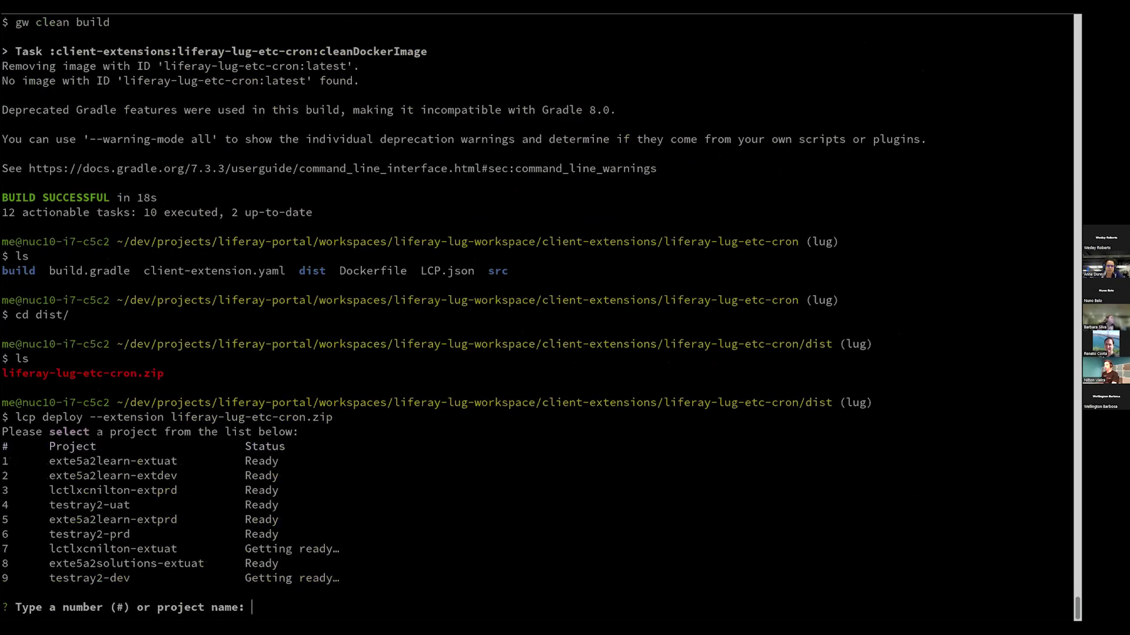
type("7")
key("Return")
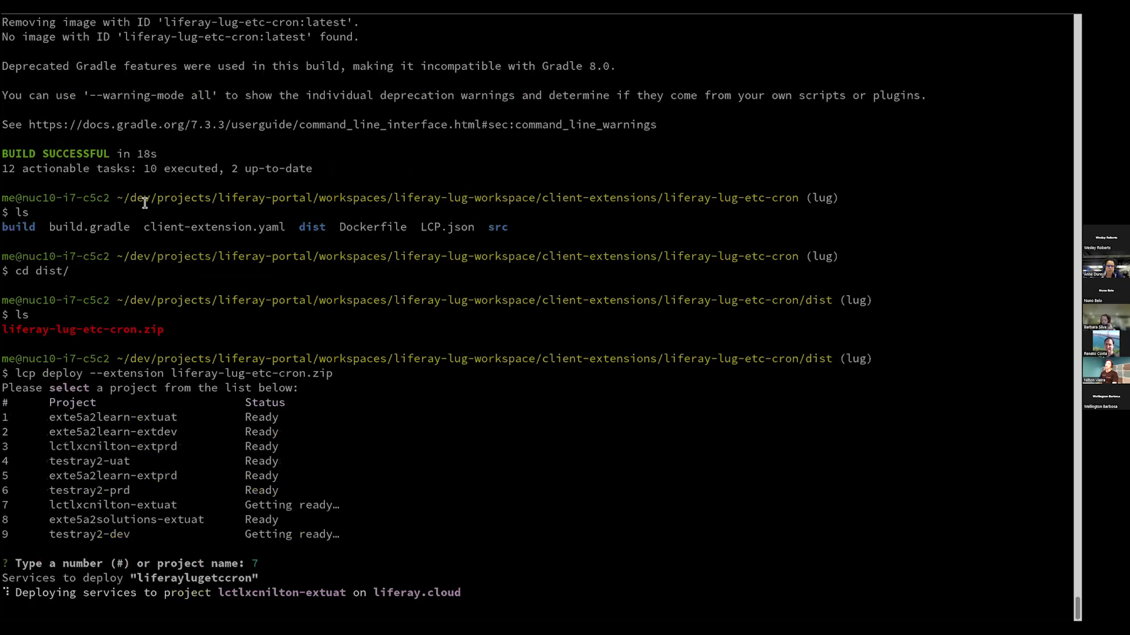
Step: Switch to the browser and view the extuat project's Overview page in the Liferay Cloud console
key("alt+Tab")
left_click(483, 245)
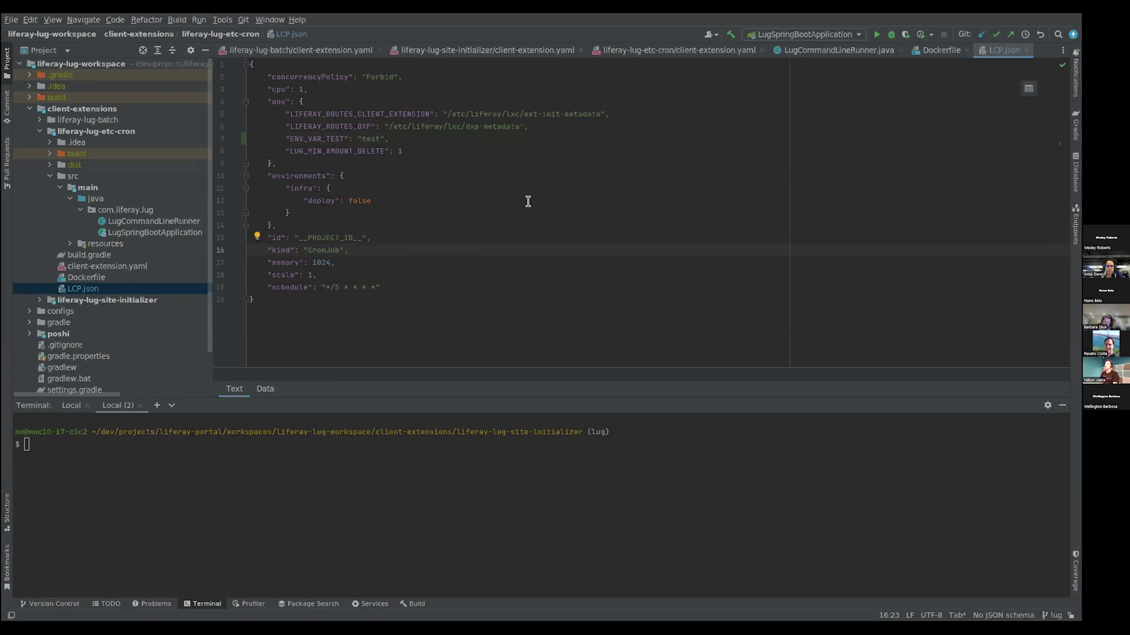
key("alt+Tab")
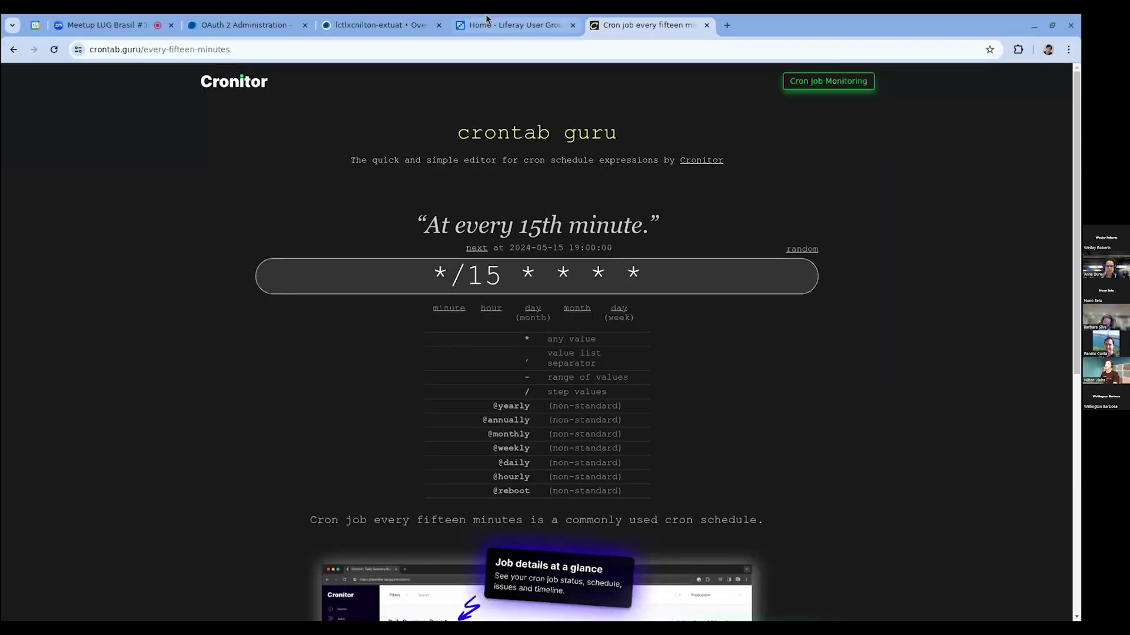
left_click(392, 32)
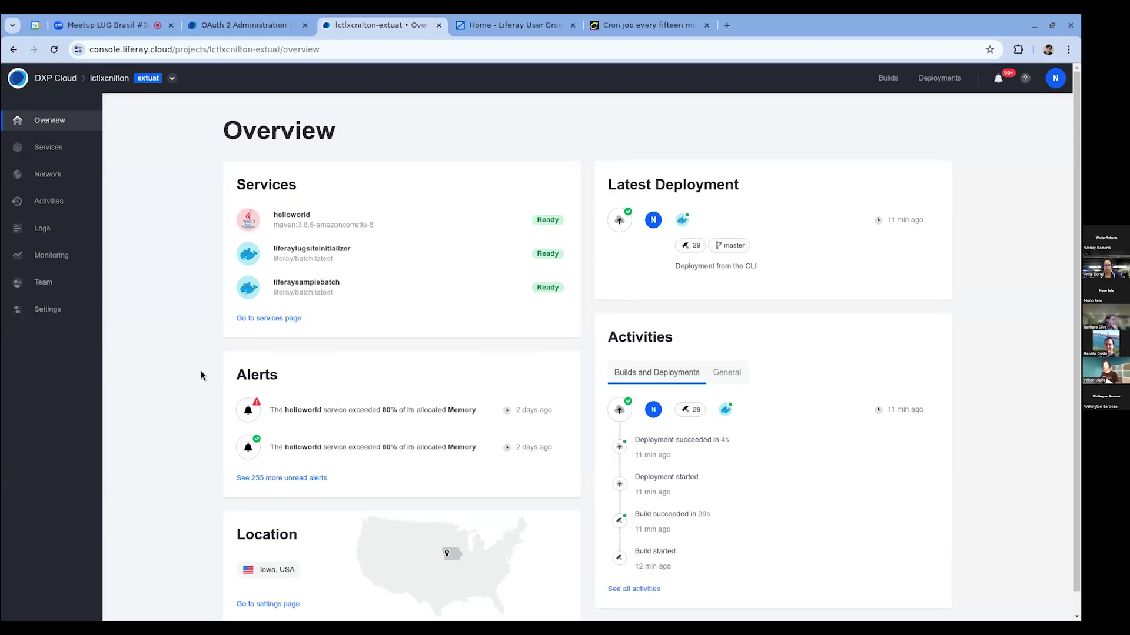
Step: View the movie entries on the Liferay User Group site's Home page
left_click(518, 23)
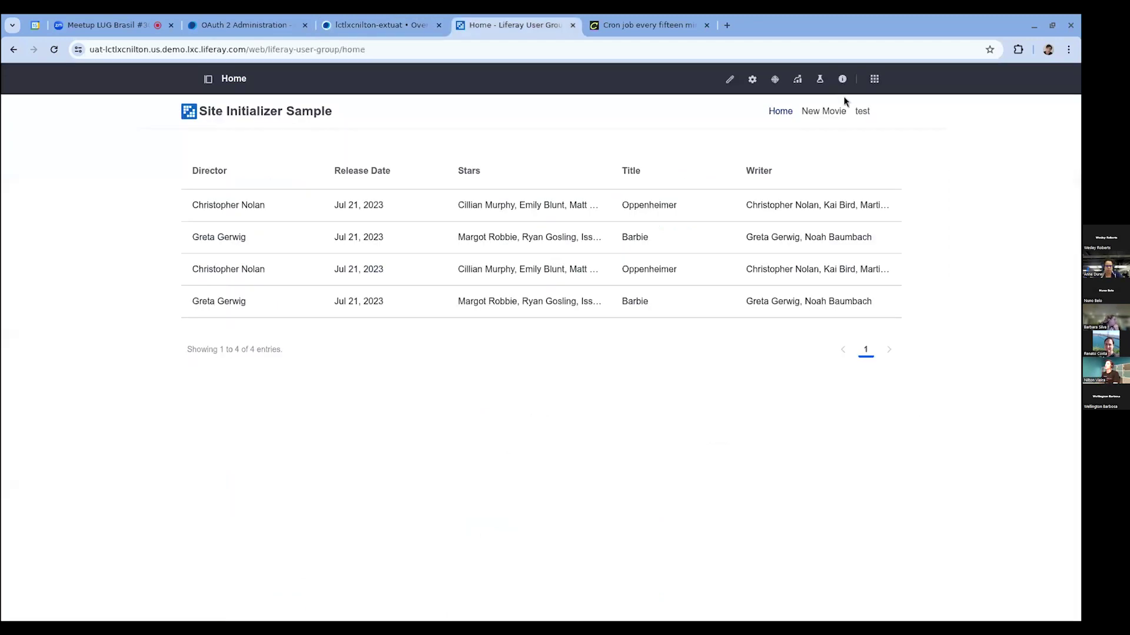
left_click_drag(922, 223, 457, 227)
left_click(457, 227)
Step: Open OAuth 2 Administration from the Control Panel and examine the Liferay Lug OAuth Application Headless Server entry
left_click(875, 79)
left_click(344, 85)
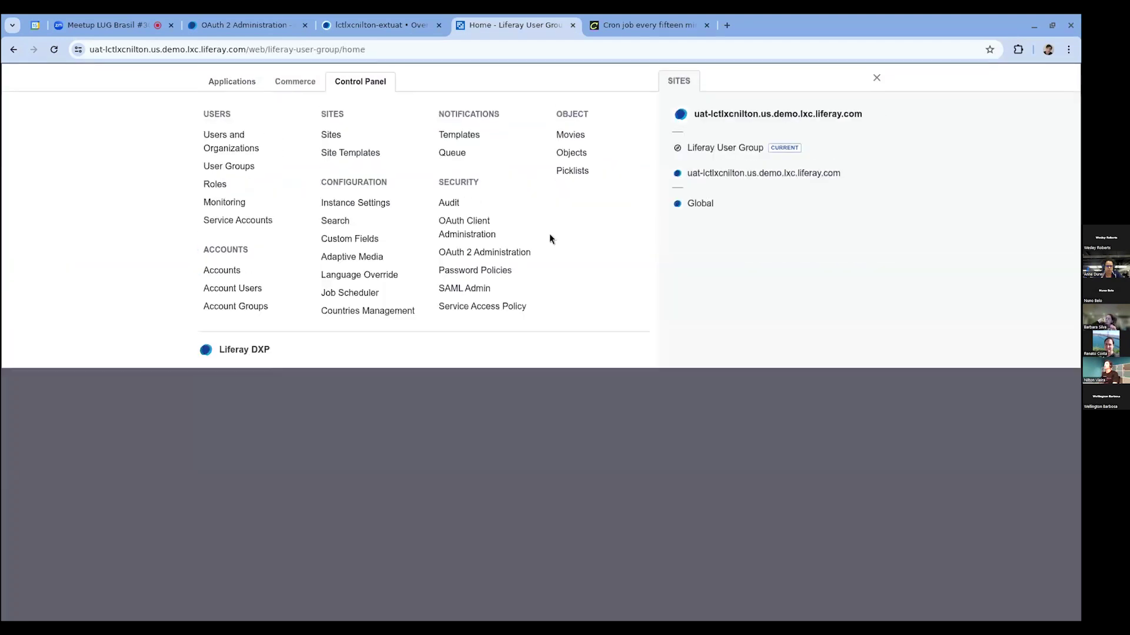
left_click(509, 250)
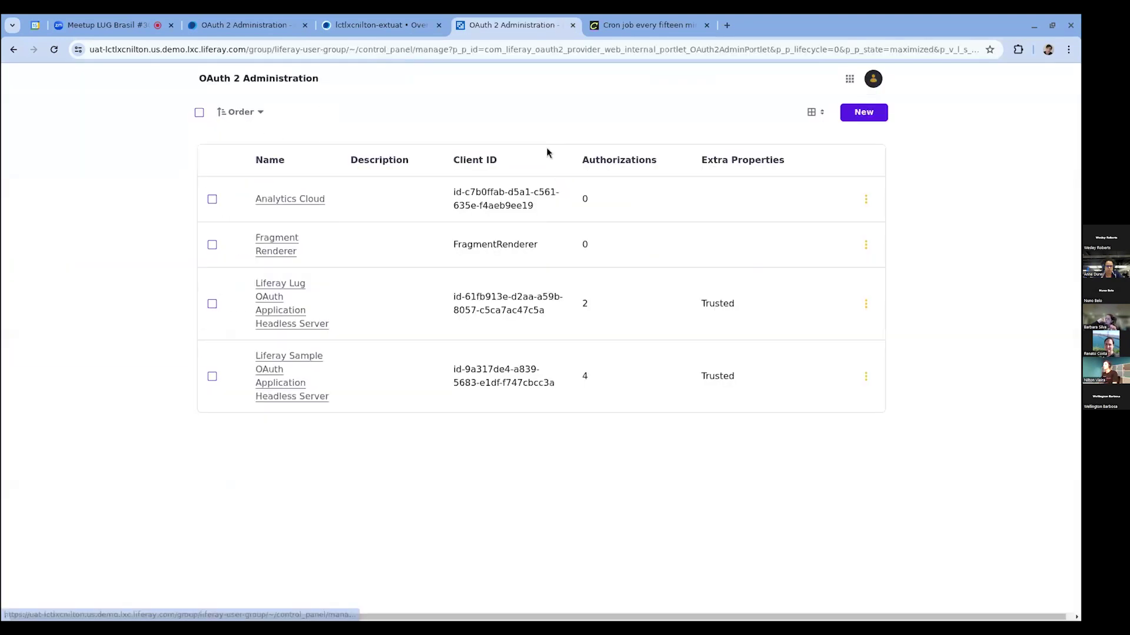
left_click_drag(360, 328, 267, 294)
left_click(257, 306)
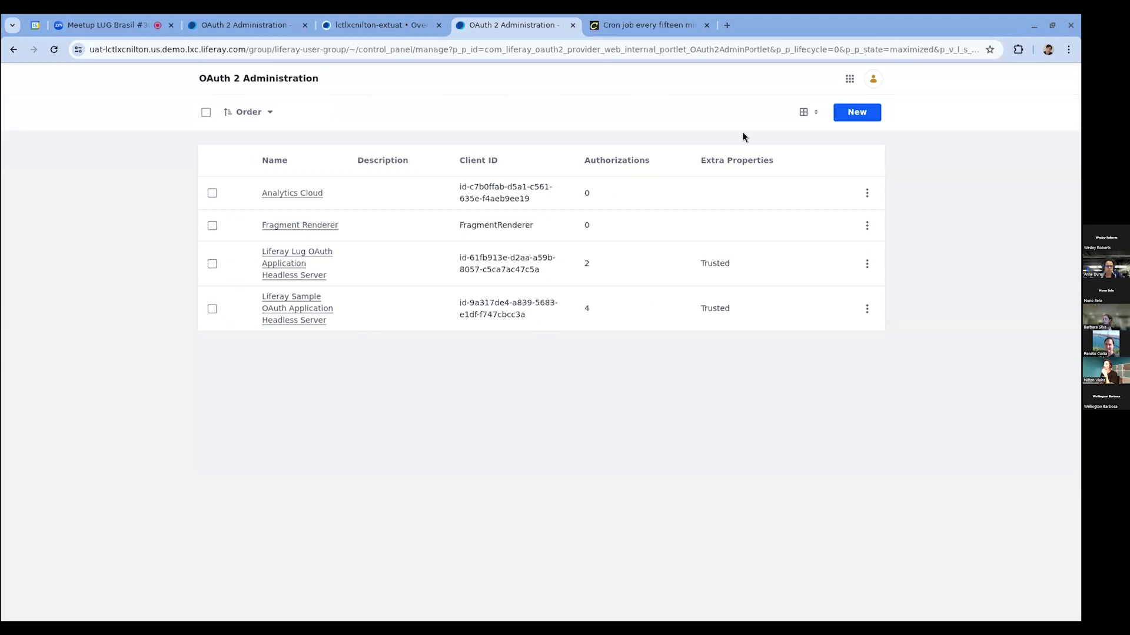
left_click(849, 79)
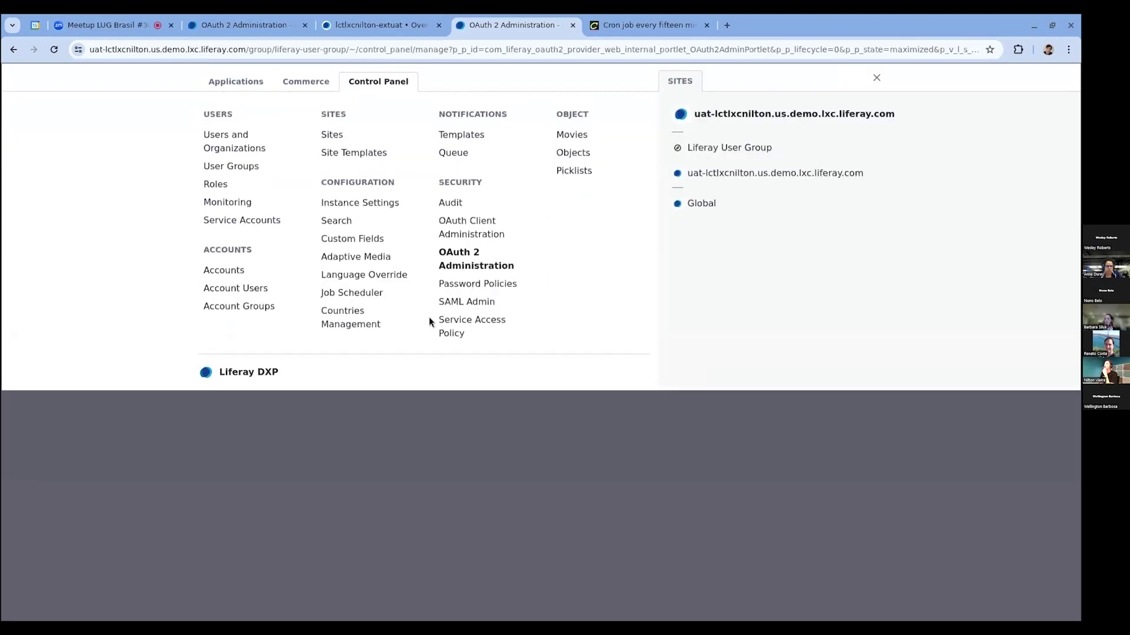
left_click(500, 483)
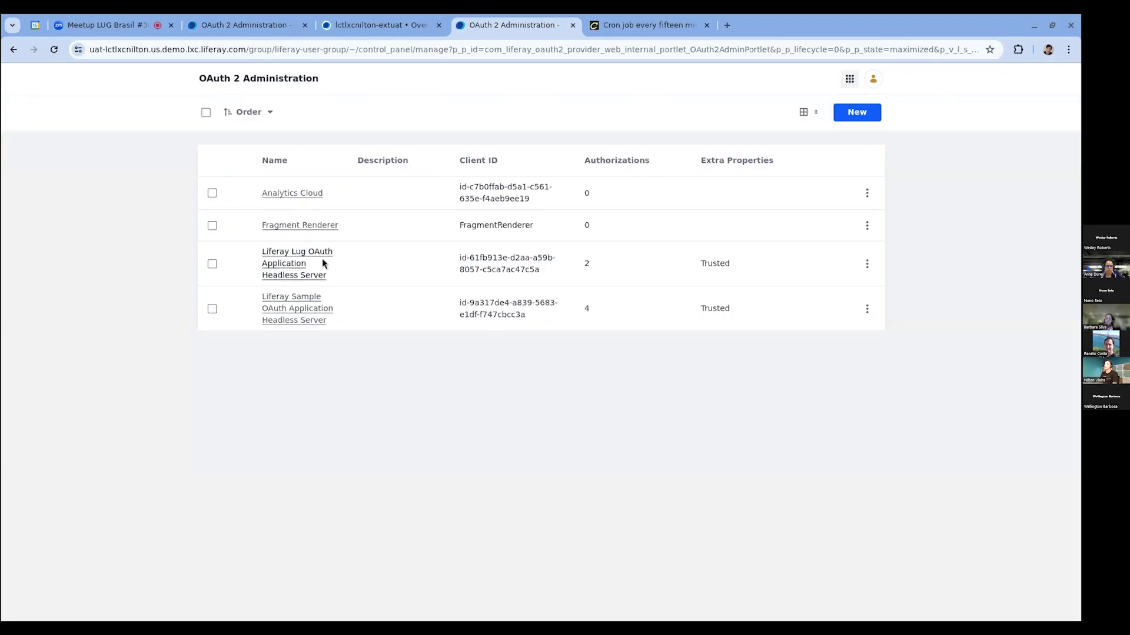
Step: Check the deployment progress in the terminal, switch to the browser and view the extuat project in the Liferay Cloud console
key("alt+Tab")
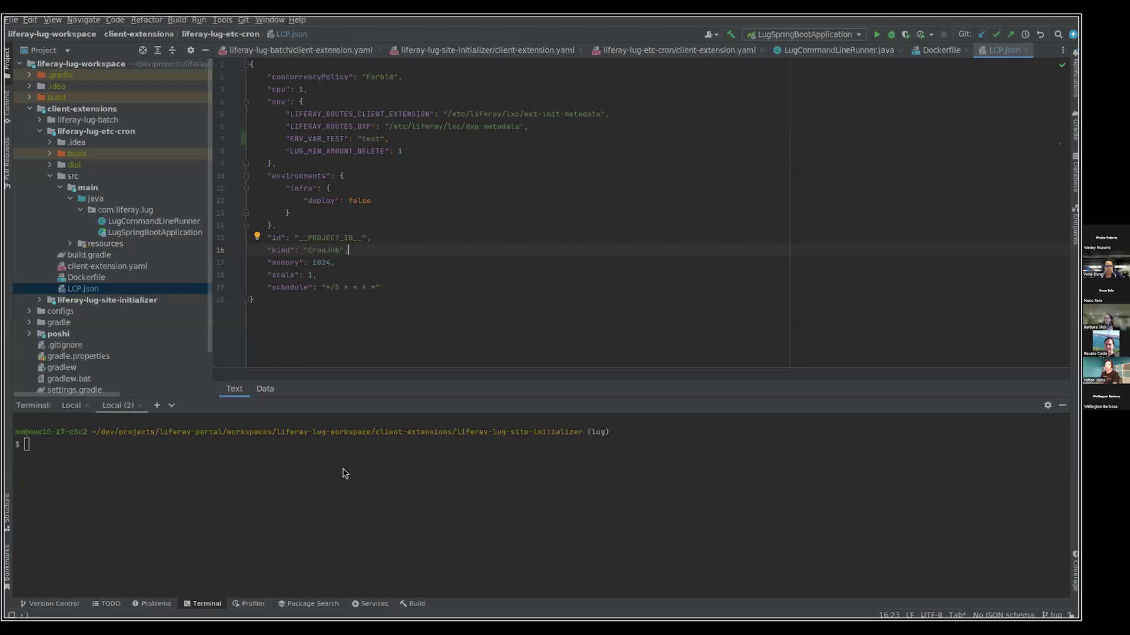
key("alt+Tab")
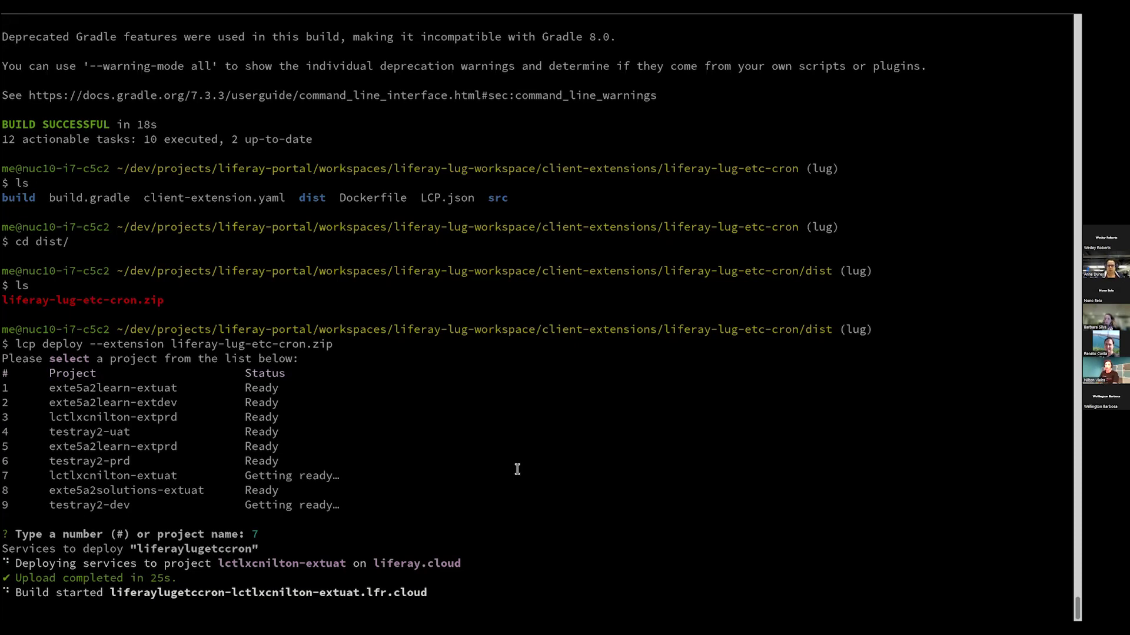
key("alt+Tab")
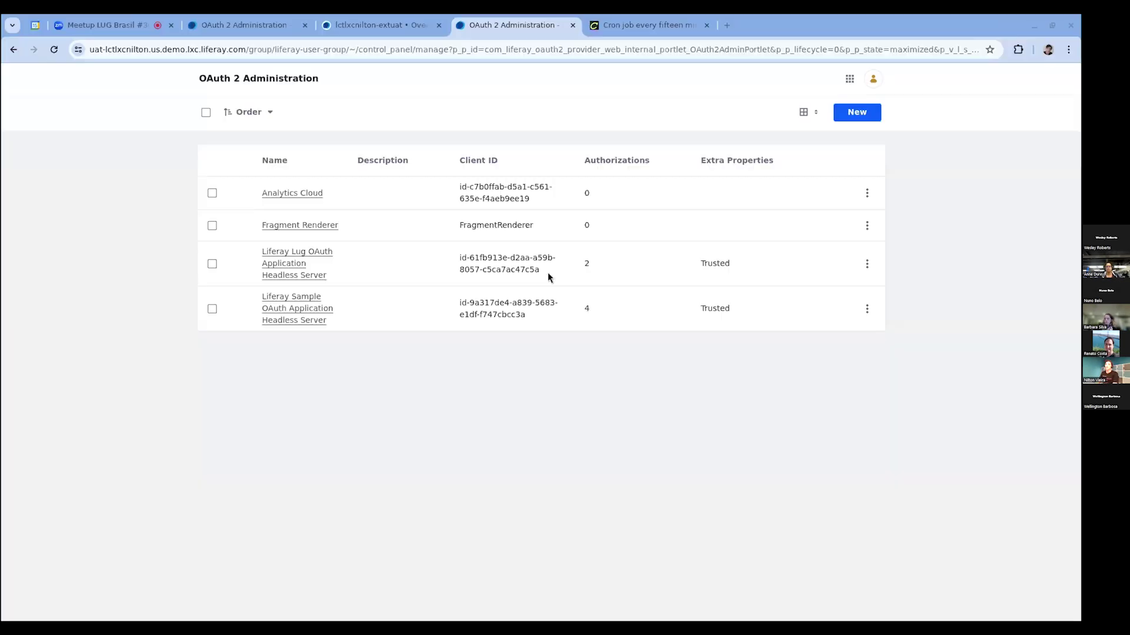
left_click(433, 21)
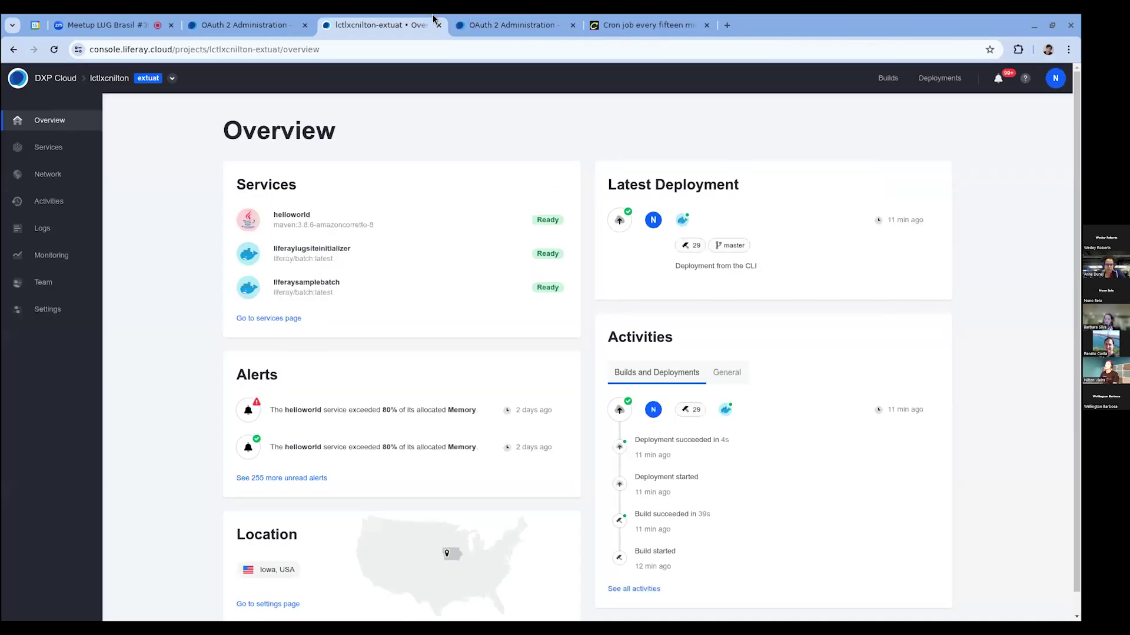
key("F5")
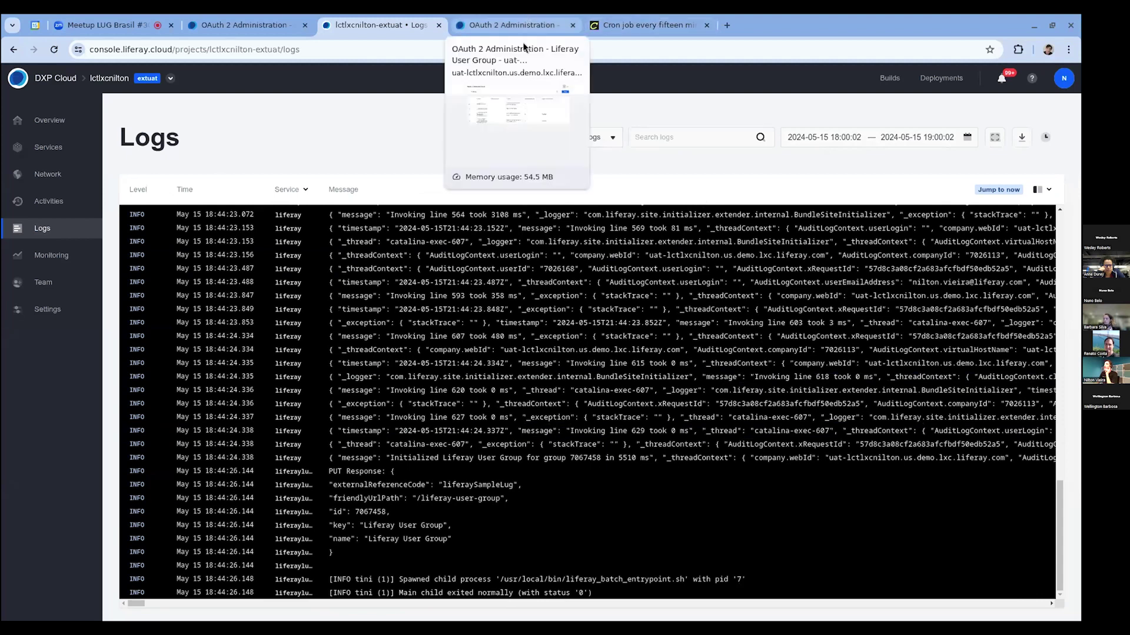
Step: Switch to IntelliJ IDEA and open application-default.properties from the resources folder of liferay-lug-etc-cron
key("alt+Tab")
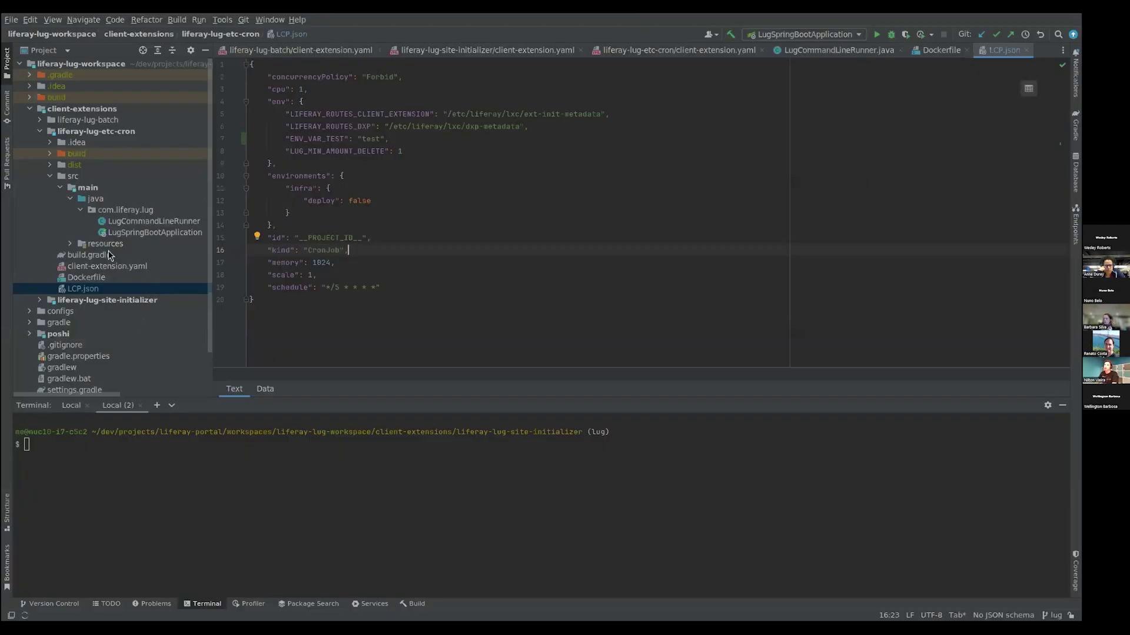
double_click(127, 245)
left_click(127, 267)
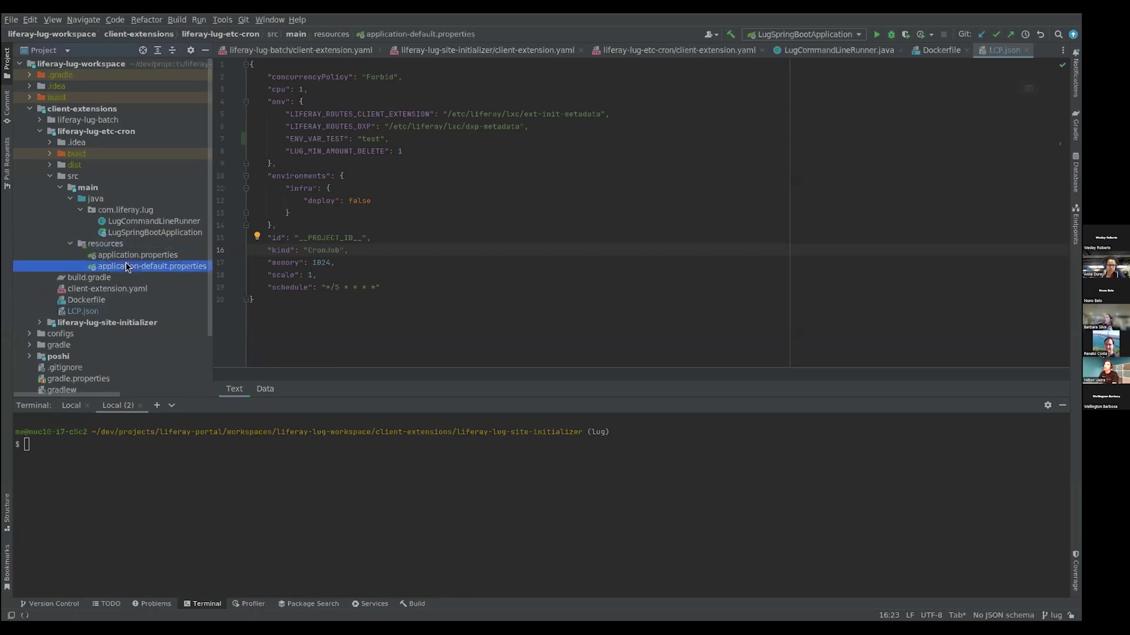
double_click(127, 266)
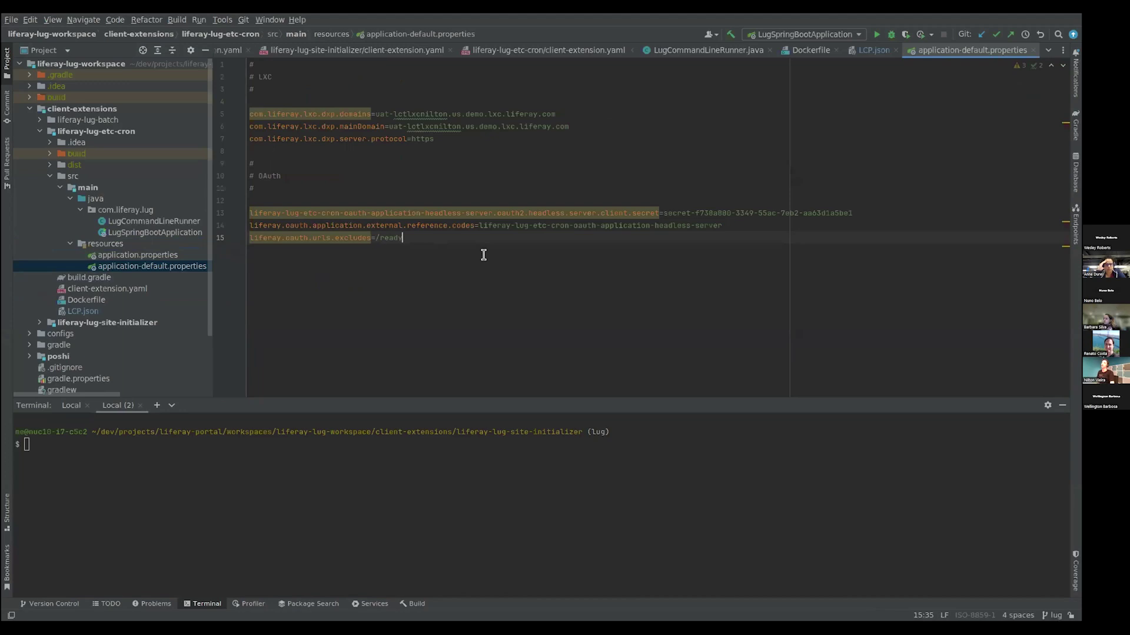
Step: Examine the OAuth headless server client secret property in application-default.properties, highlighting its name and value
left_click(222, 213)
left_click_drag(247, 213, 583, 219)
left_click(583, 219)
triple_click(671, 217)
left_click(864, 210)
left_click_drag(864, 210, 663, 213)
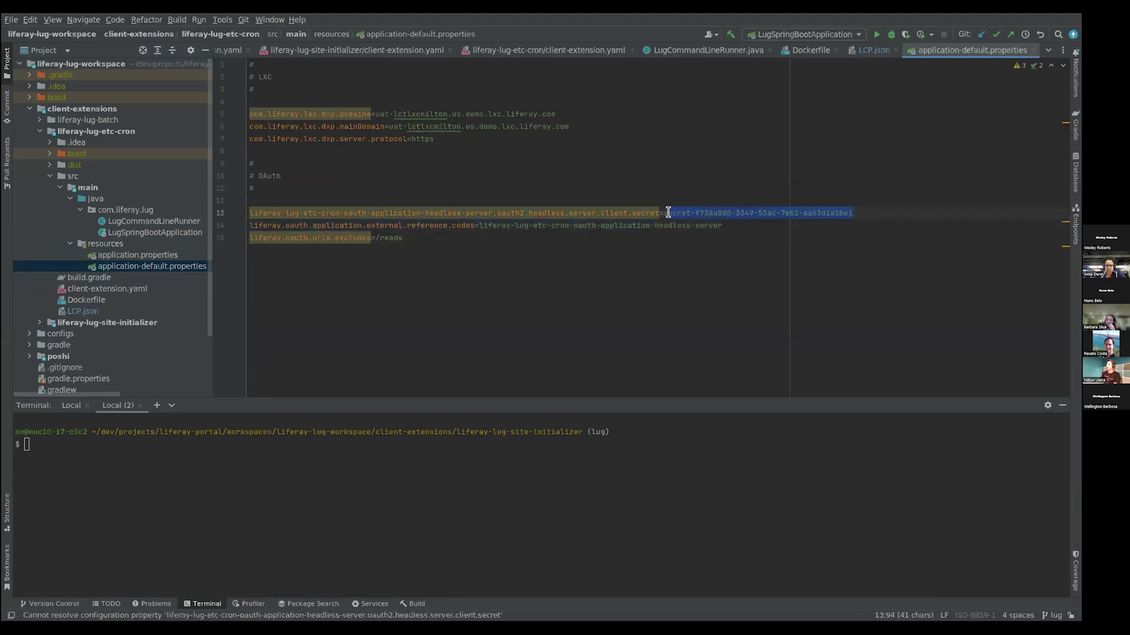
left_click(734, 209)
left_click_drag(677, 212, 861, 209)
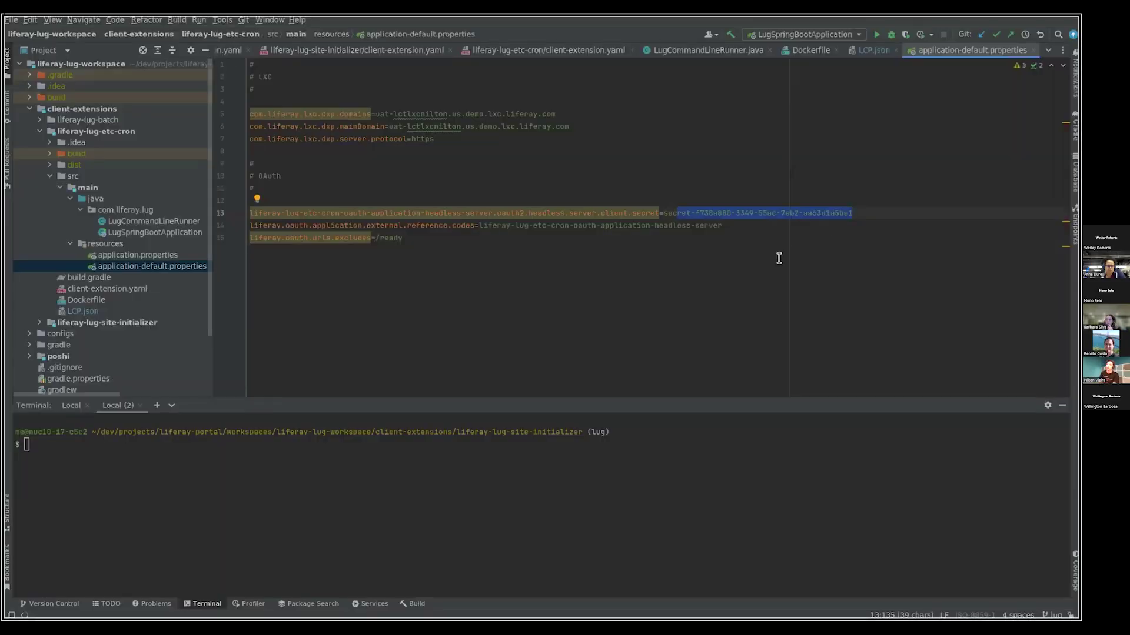
left_click(686, 200)
left_click_drag(663, 207, 895, 212)
left_click(895, 211)
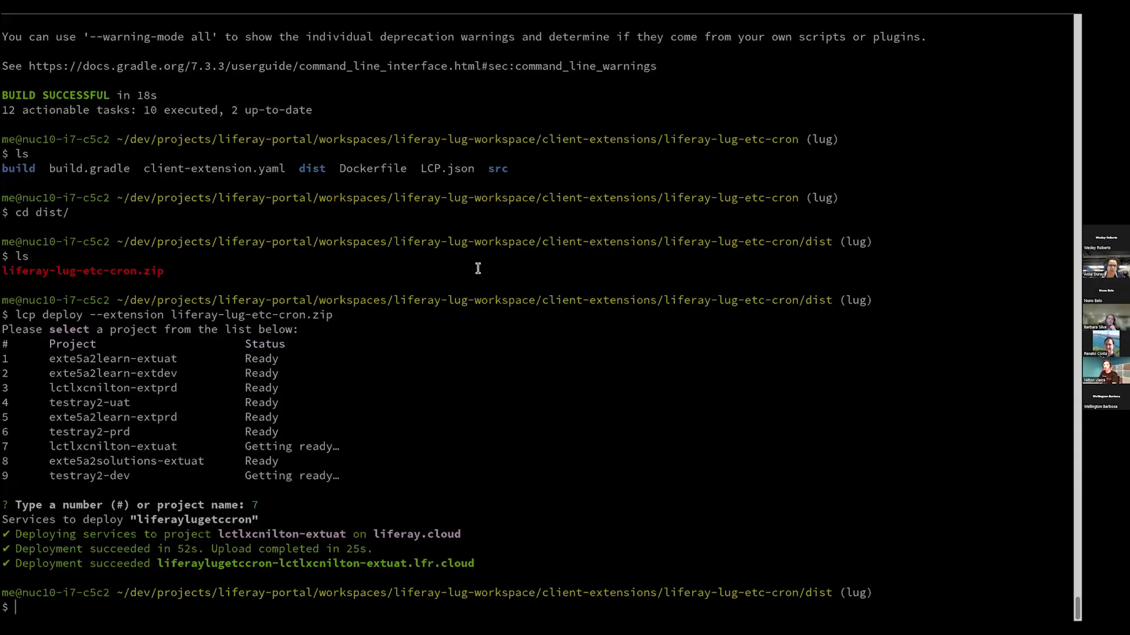
Step: View the extuat Logs page and terminal output, switch to IntelliJ IDEA and open LCP.json of liferay-lug-etc-cron
key("alt+Tab")
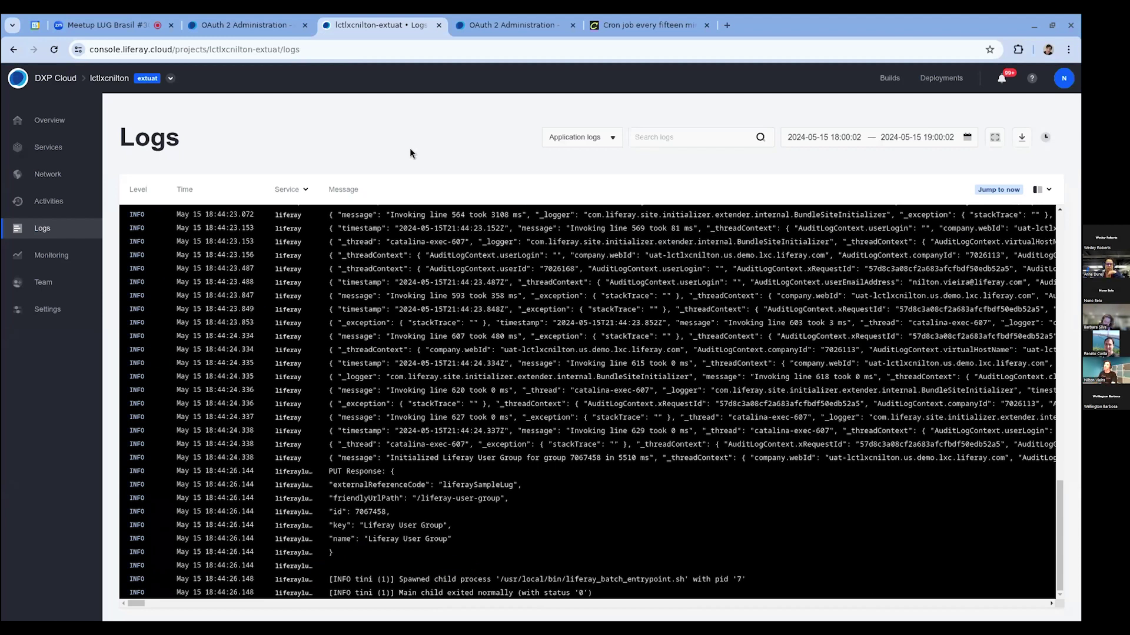
key("alt+Tab")
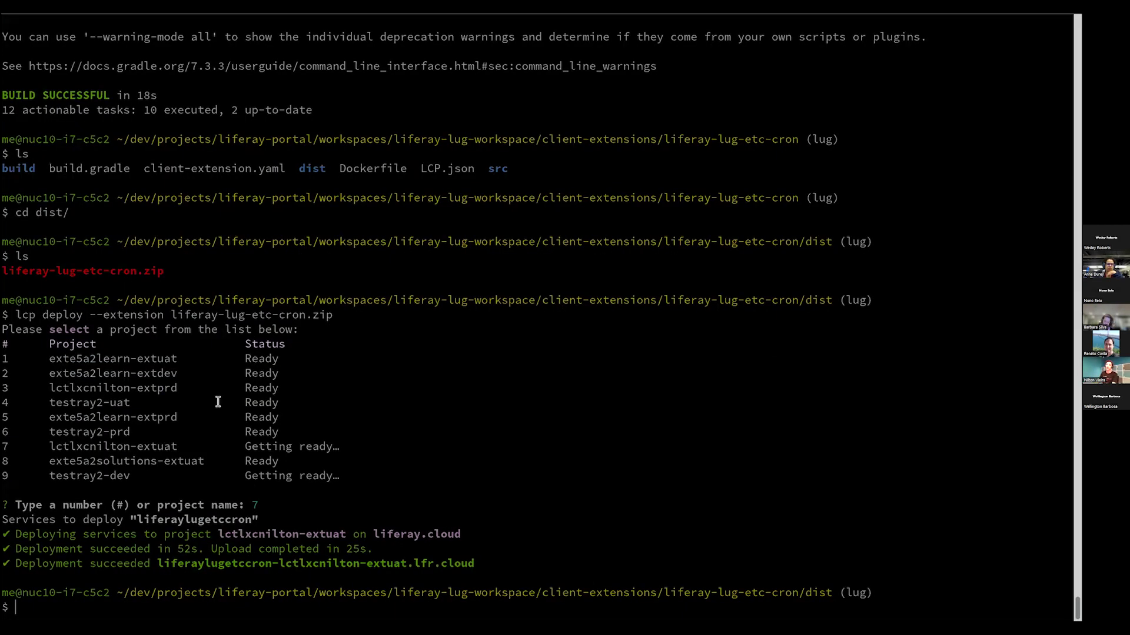
key("alt+Tab")
left_click(110, 312)
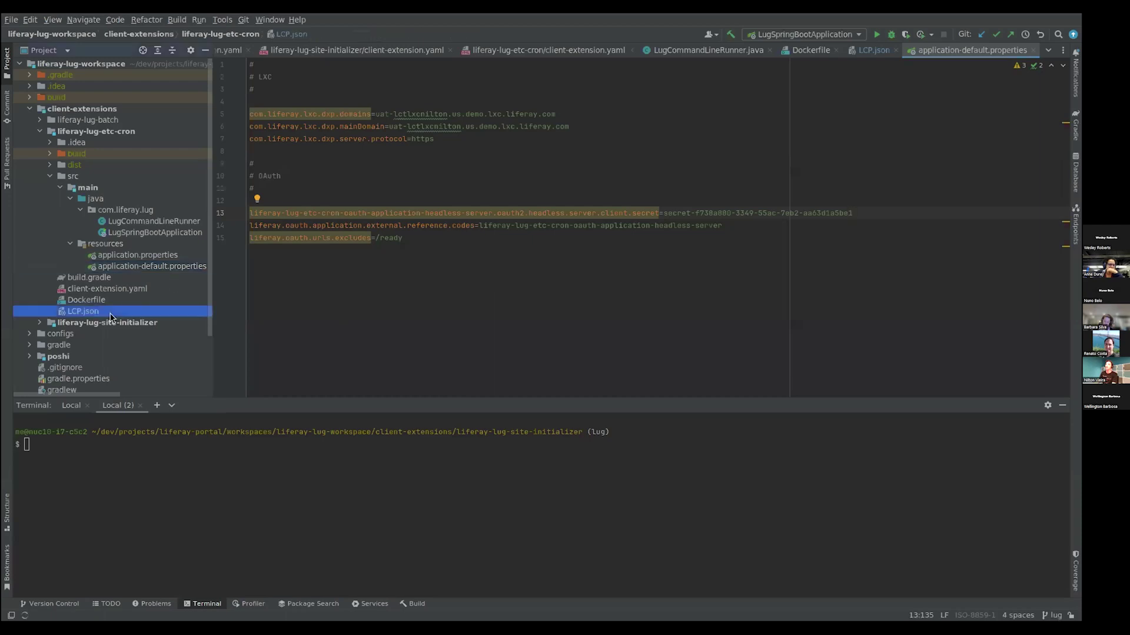
double_click(110, 312)
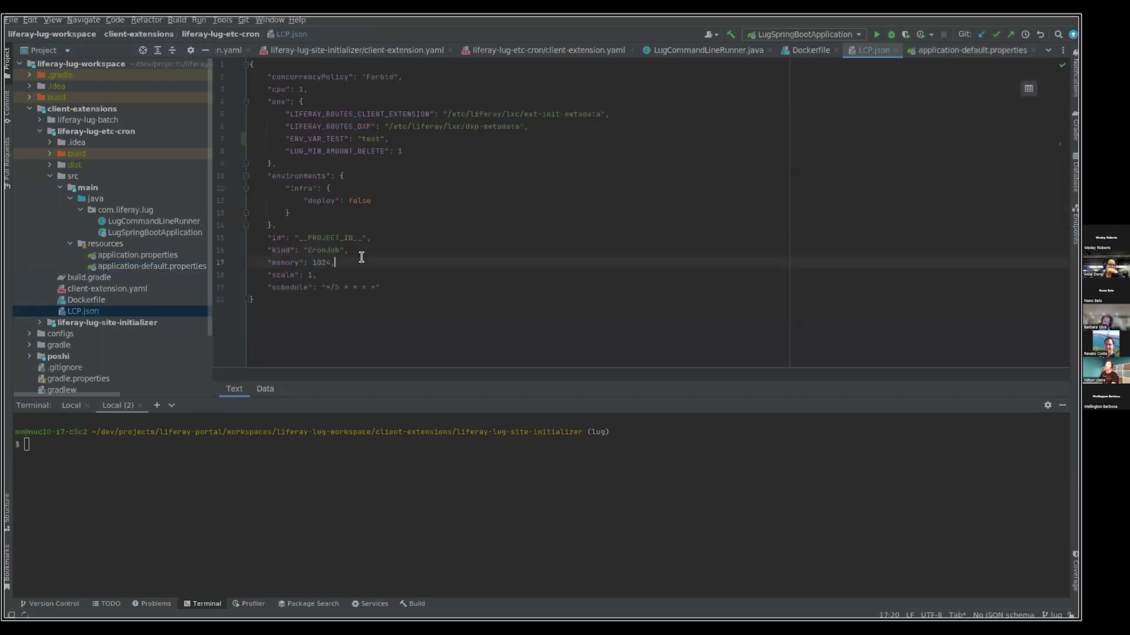
key("alt+Tab")
key("alt+Tab")
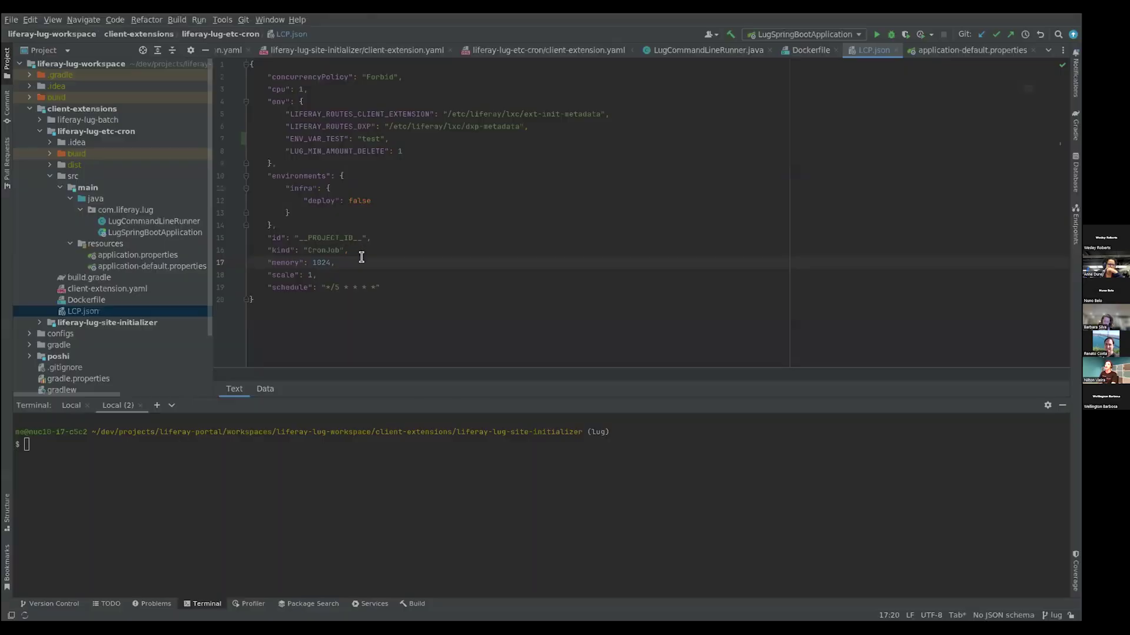
Step: Open the LugCommandLineRunner class, and return to LCP.json to highlight the memory value
double_click(175, 230)
left_click(176, 224)
double_click(175, 224)
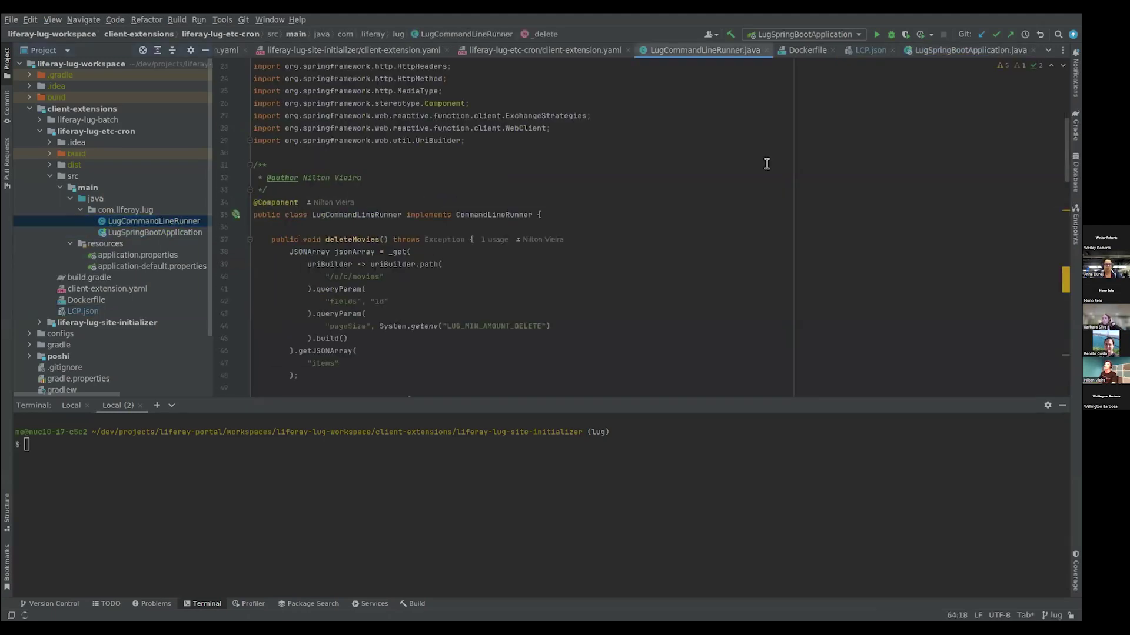
left_click(105, 316)
double_click(104, 317)
left_click_drag(334, 263, 314, 263)
left_click(330, 263)
Step: Examine the deleteMovies, run and _delete methods in LugCommandLineRunner.java
double_click(153, 221)
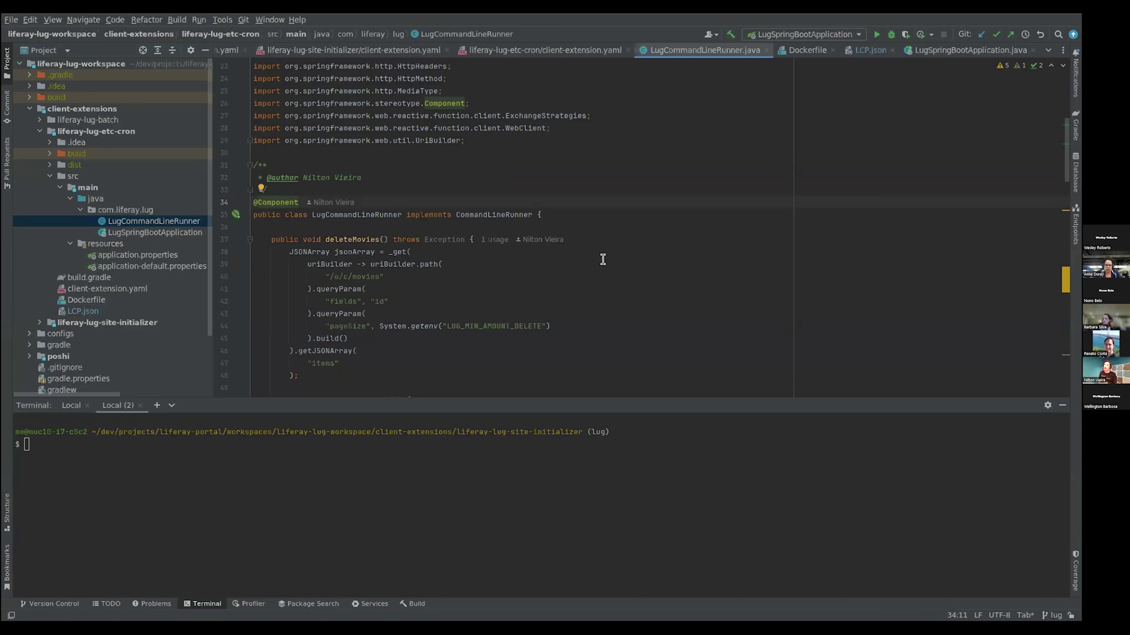
scroll(688, 245, "down", 12)
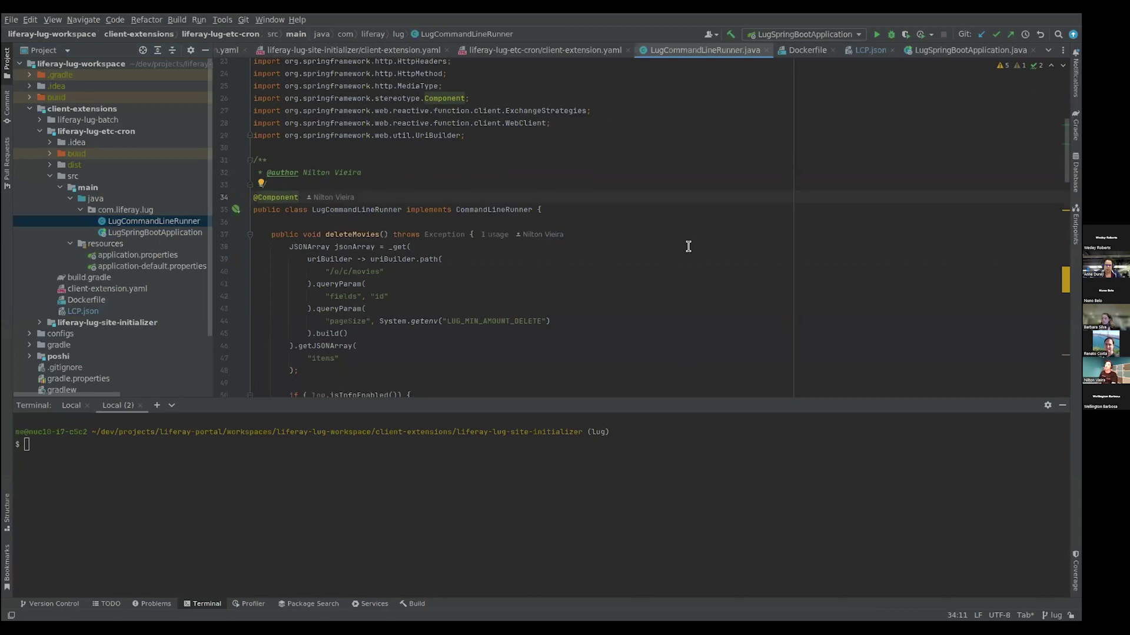
scroll(536, 298, "up", 11)
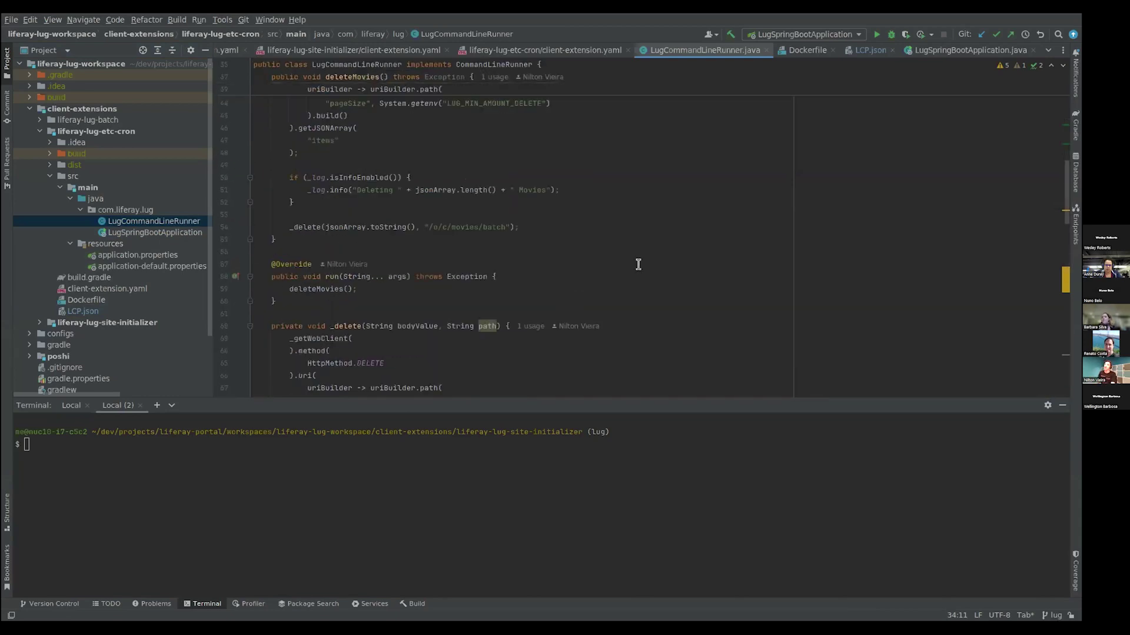
scroll(625, 287, "down", 3)
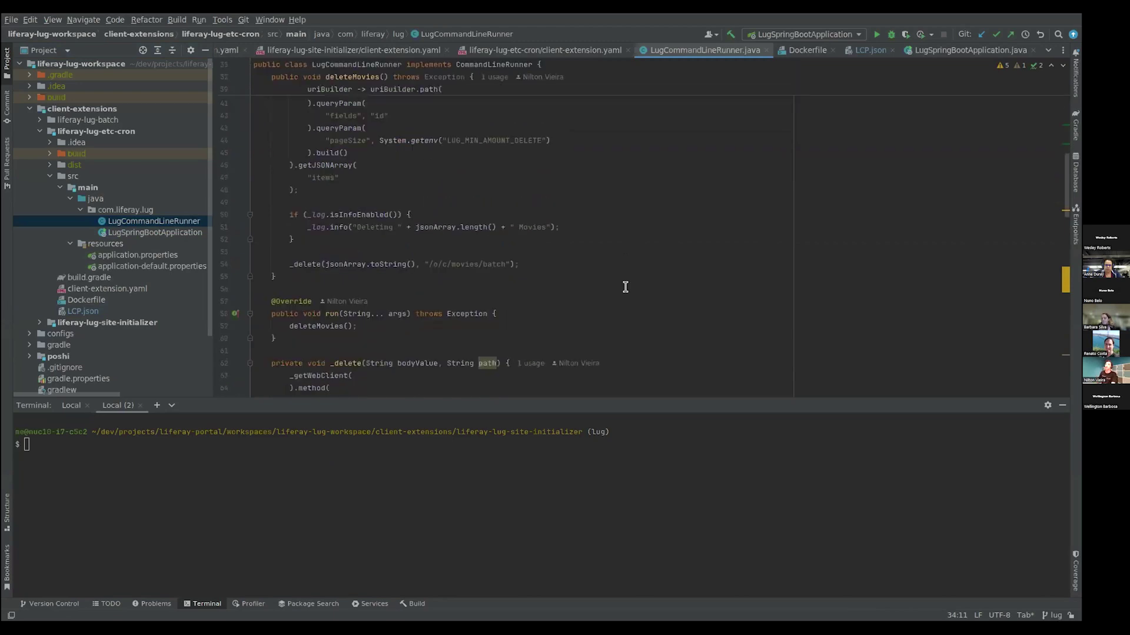
Step: Check the deployment output in the terminal, switch to the browser and open the extuat project's Overview page
key("alt+Tab")
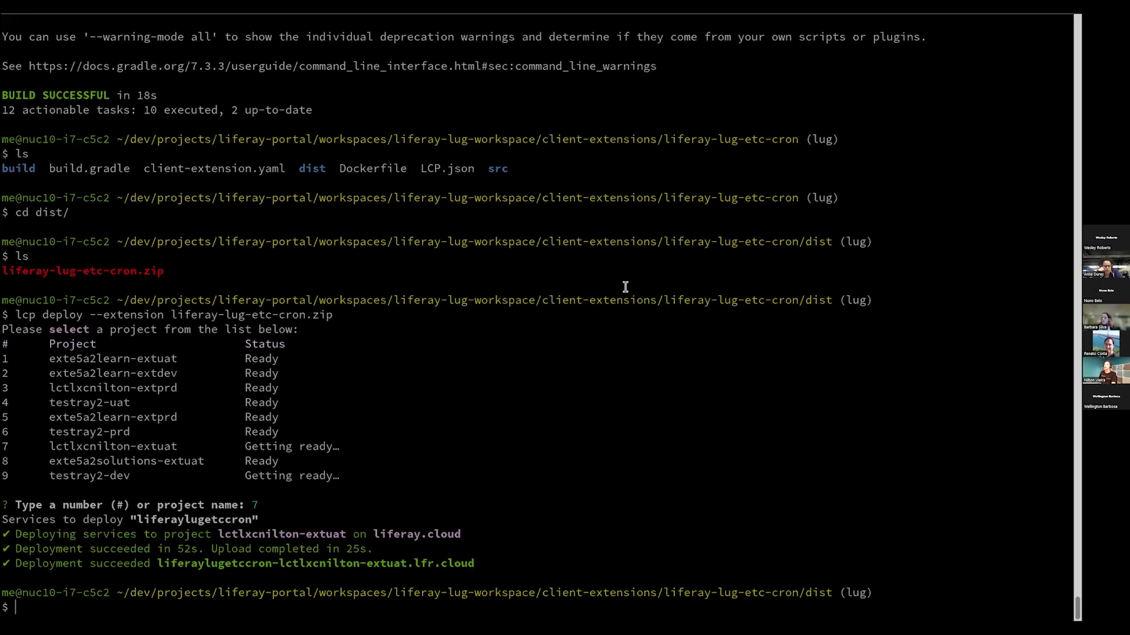
key("alt+Tab")
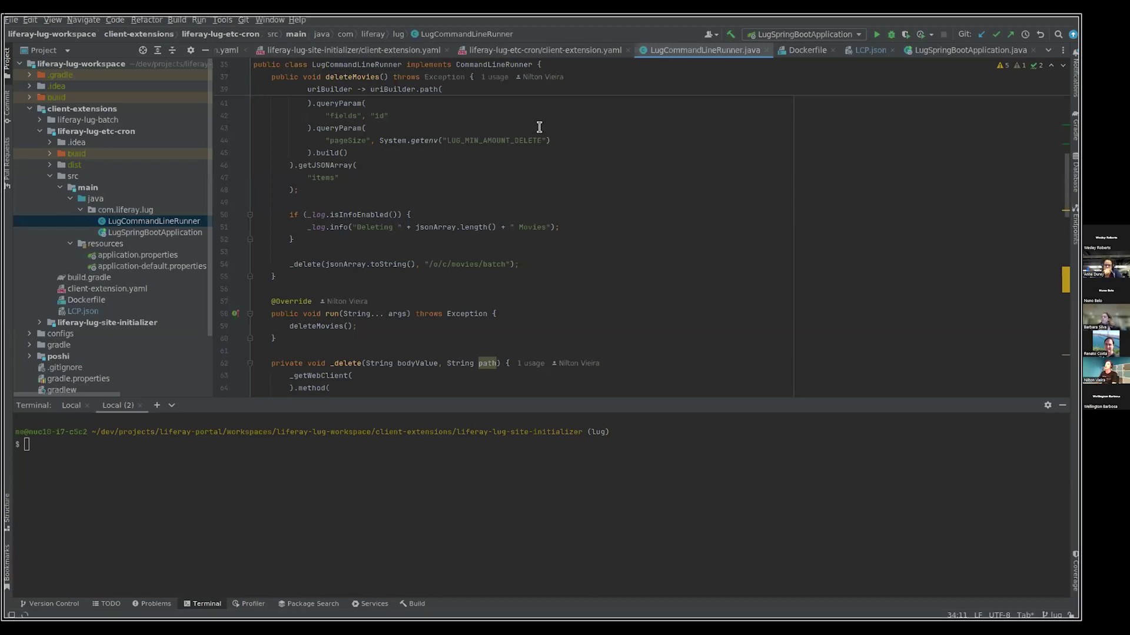
key("alt+Tab")
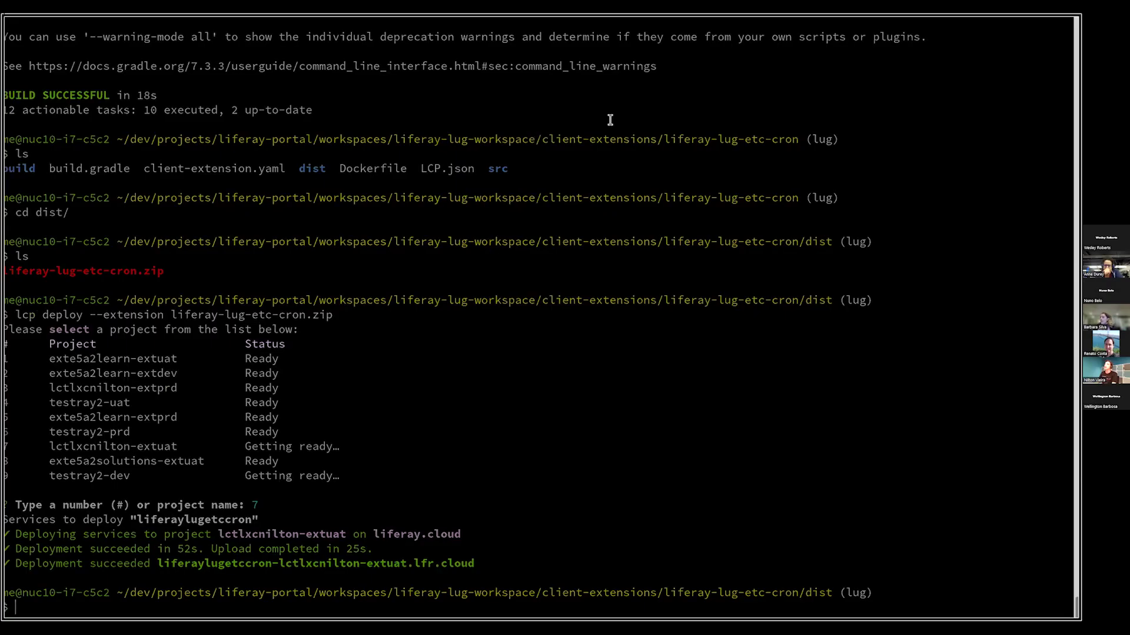
key("alt+Tab")
left_click(377, 25)
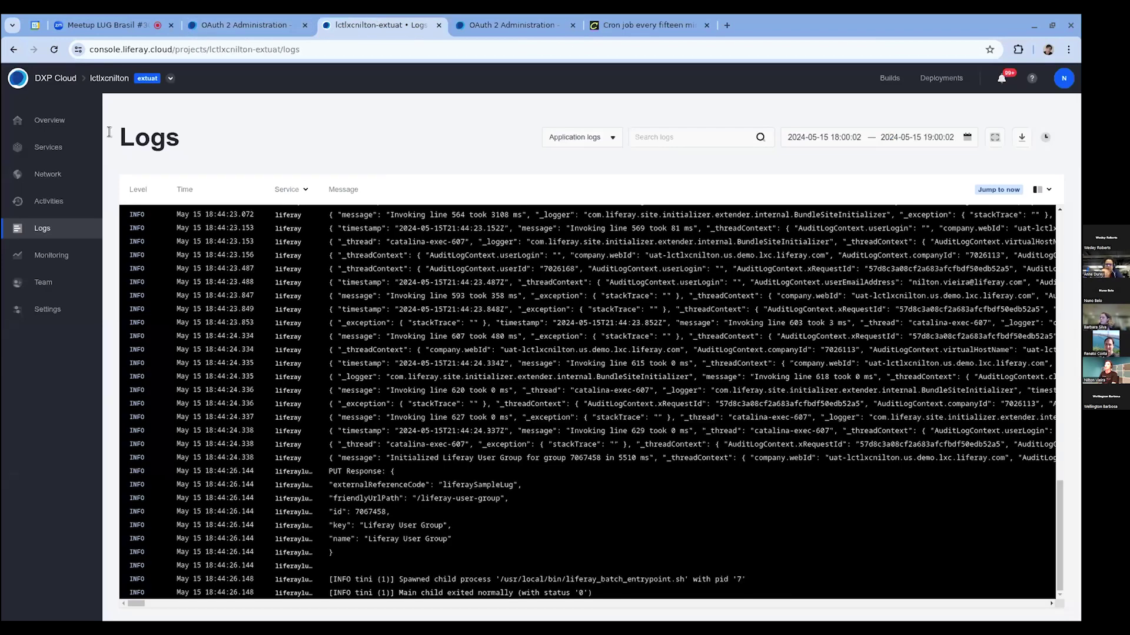
left_click(49, 120)
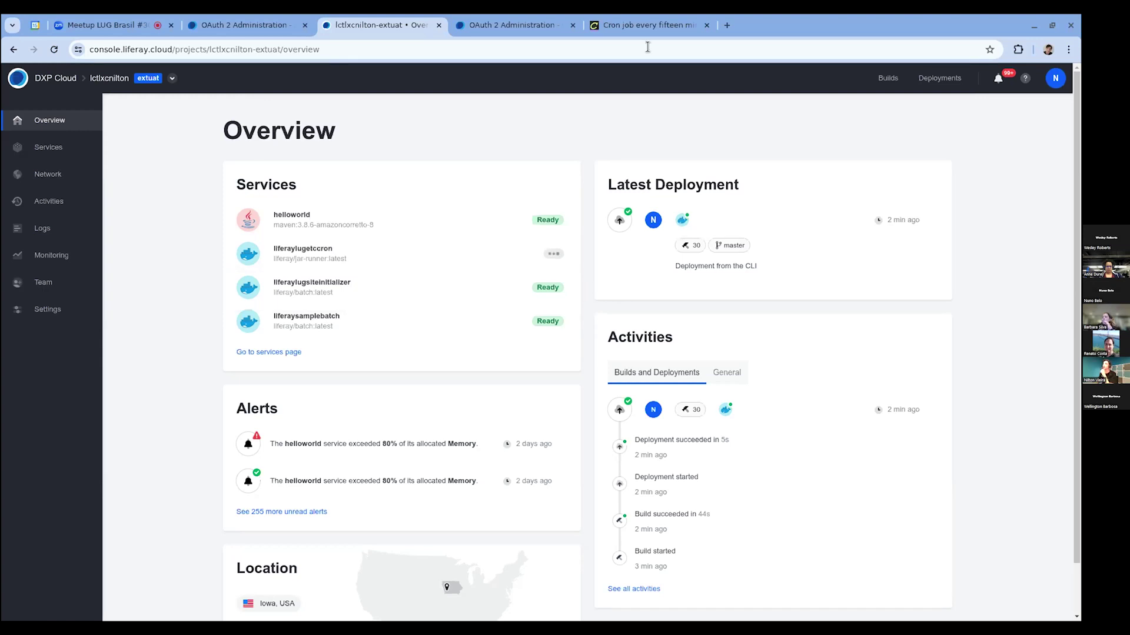
left_click(725, 25)
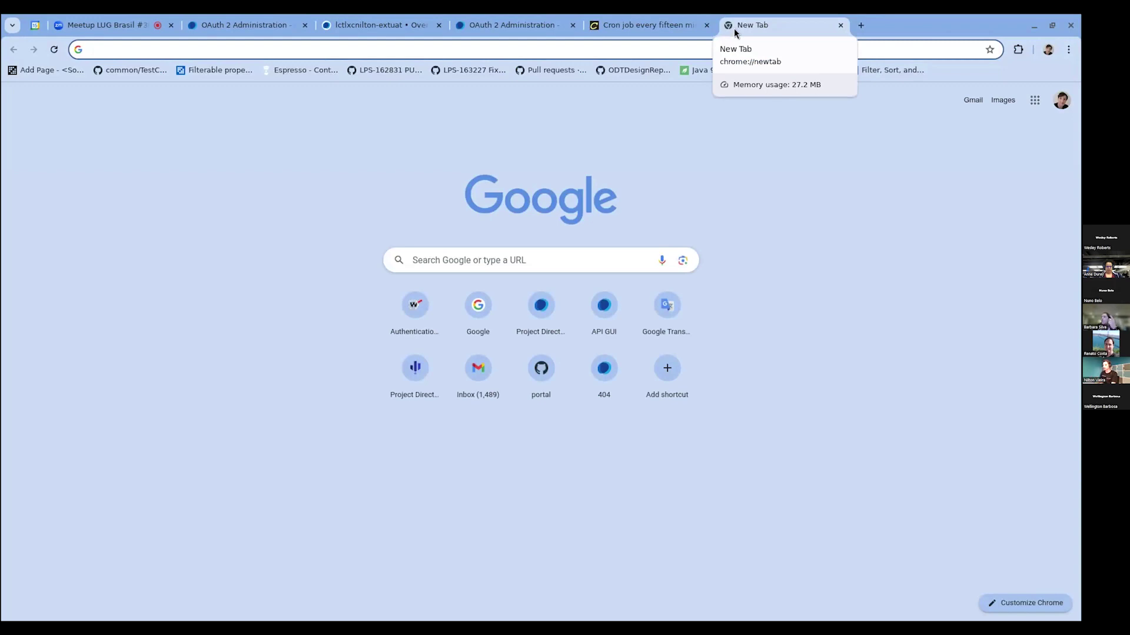
left_click(841, 26)
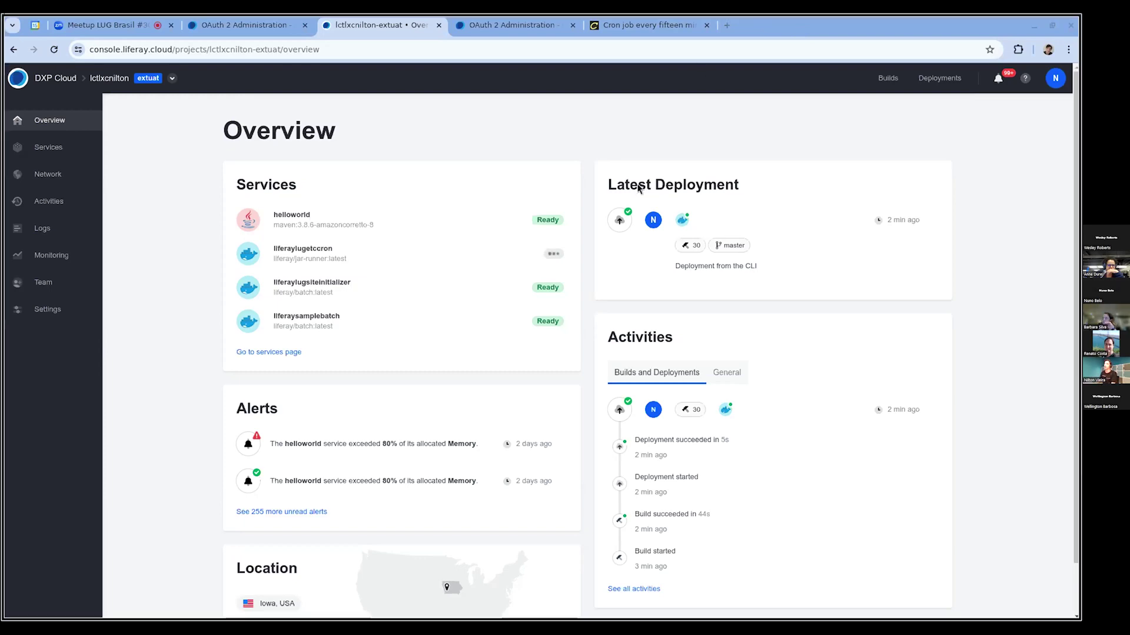
key("alt+Tab")
key("alt+Tab")
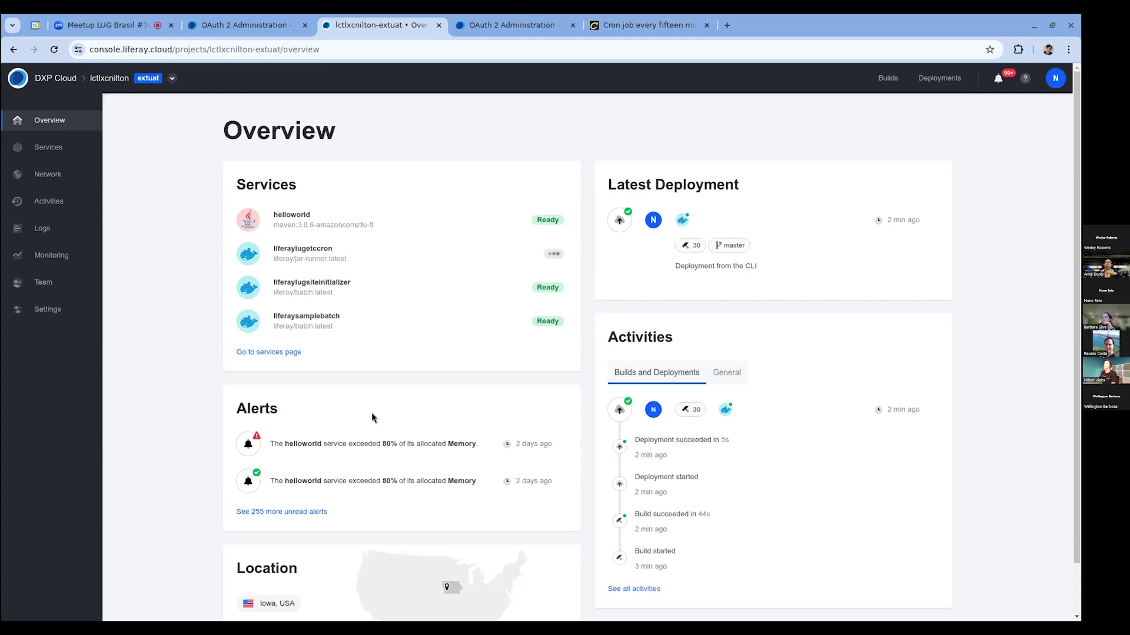
Step: Open the Liferay Learn home page in a new browser tab and search it for lcp
key("ctrl+t")
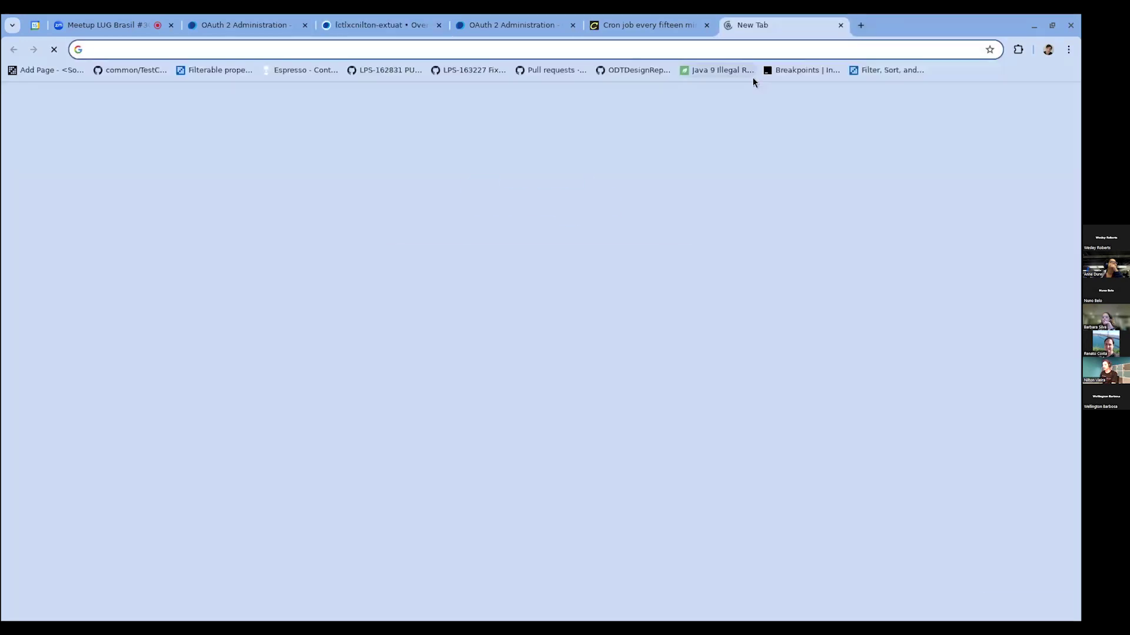
type("lea")
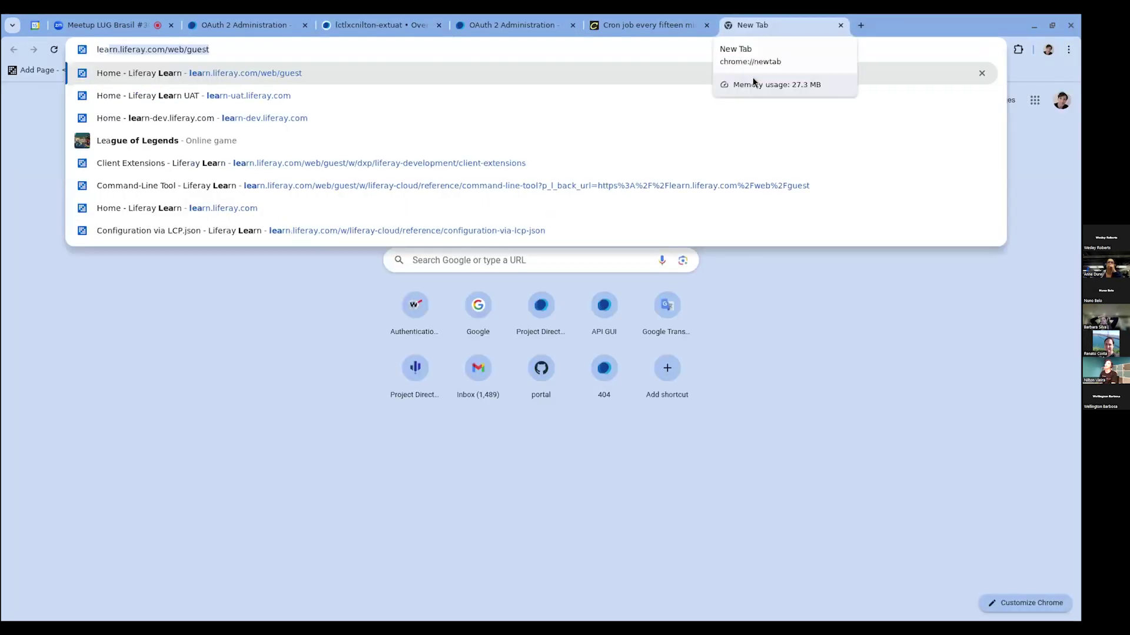
key("Return")
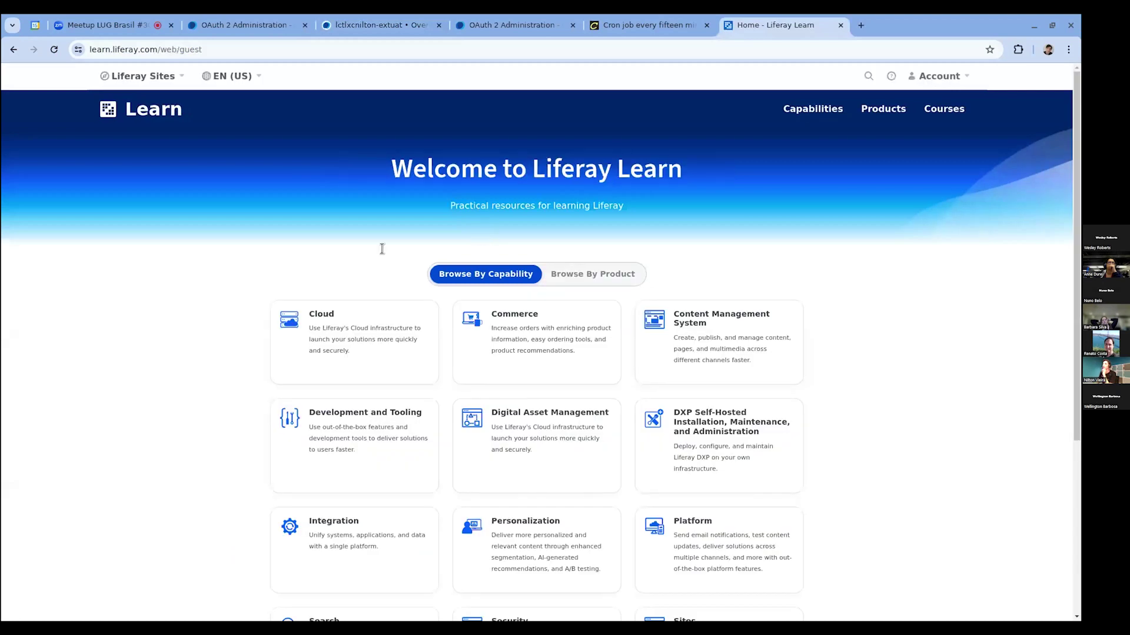
type("lcp")
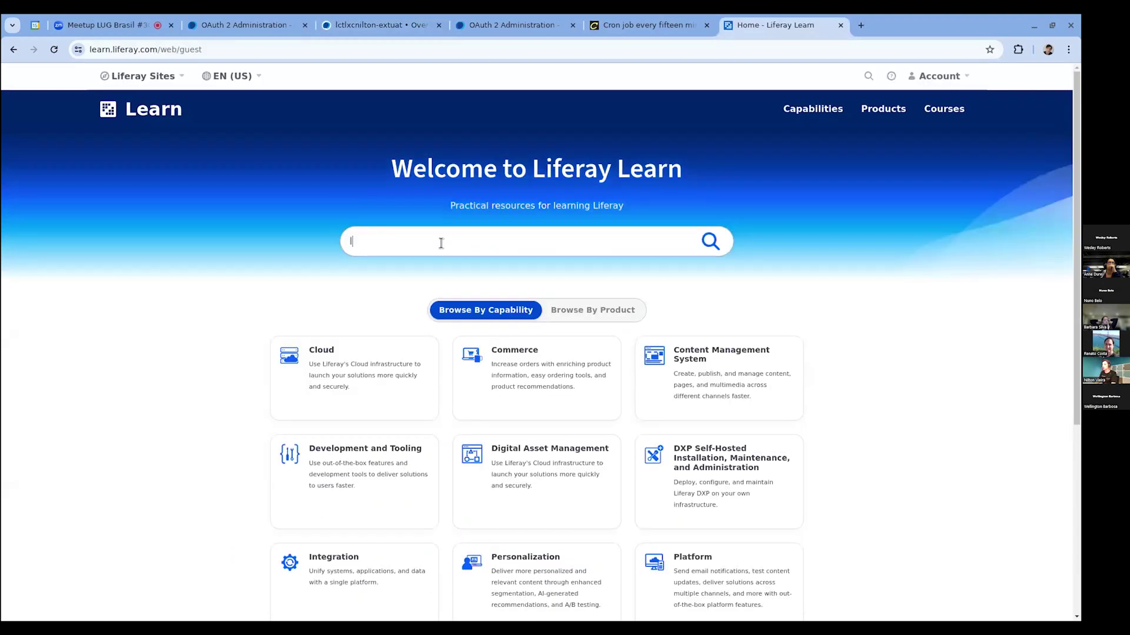
key("Return")
Step: Switch to the IDE, open LCP.json in liferay-lug-etc-cron and highlight its lines from concurrencyPolicy through the infra deploy setting
key("alt+Tab")
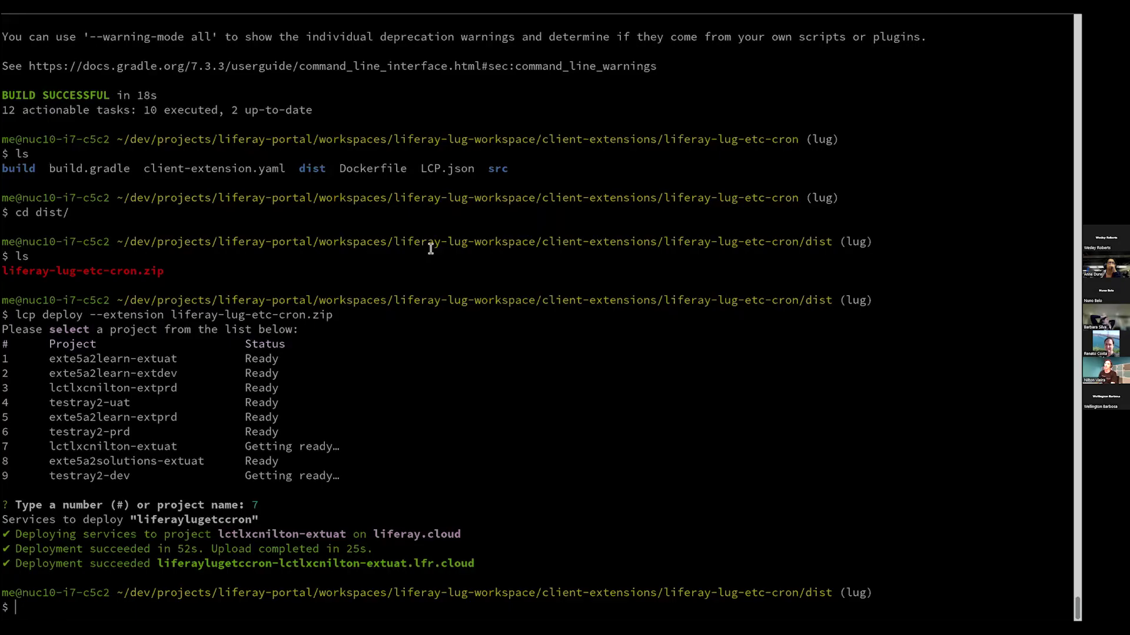
key("alt+Tab")
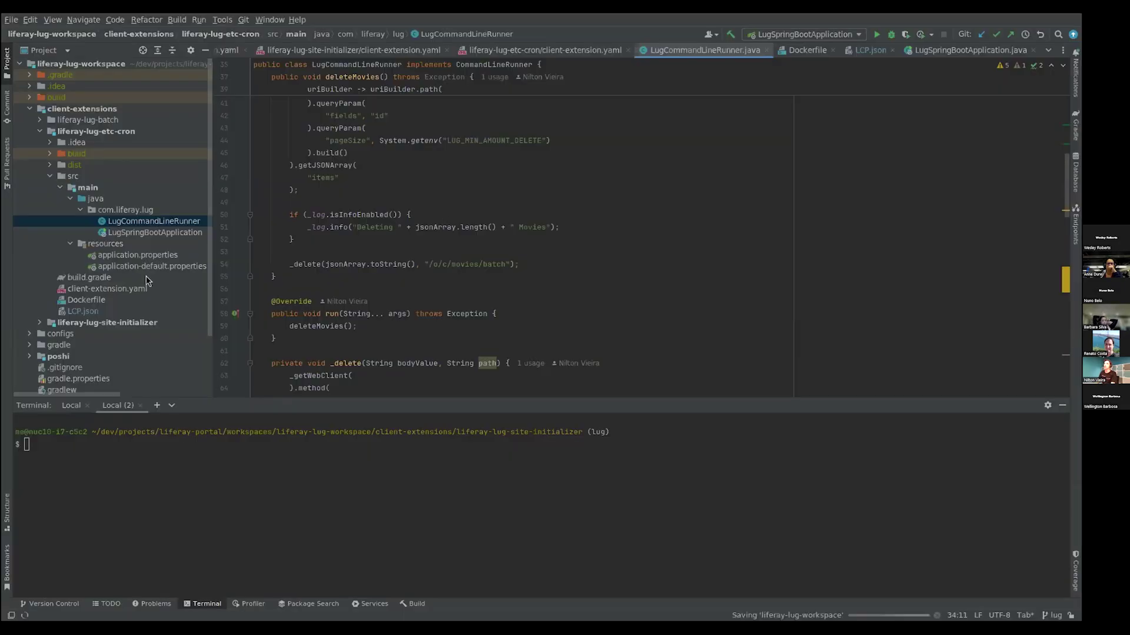
double_click(114, 310)
left_click_drag(370, 201, 251, 64)
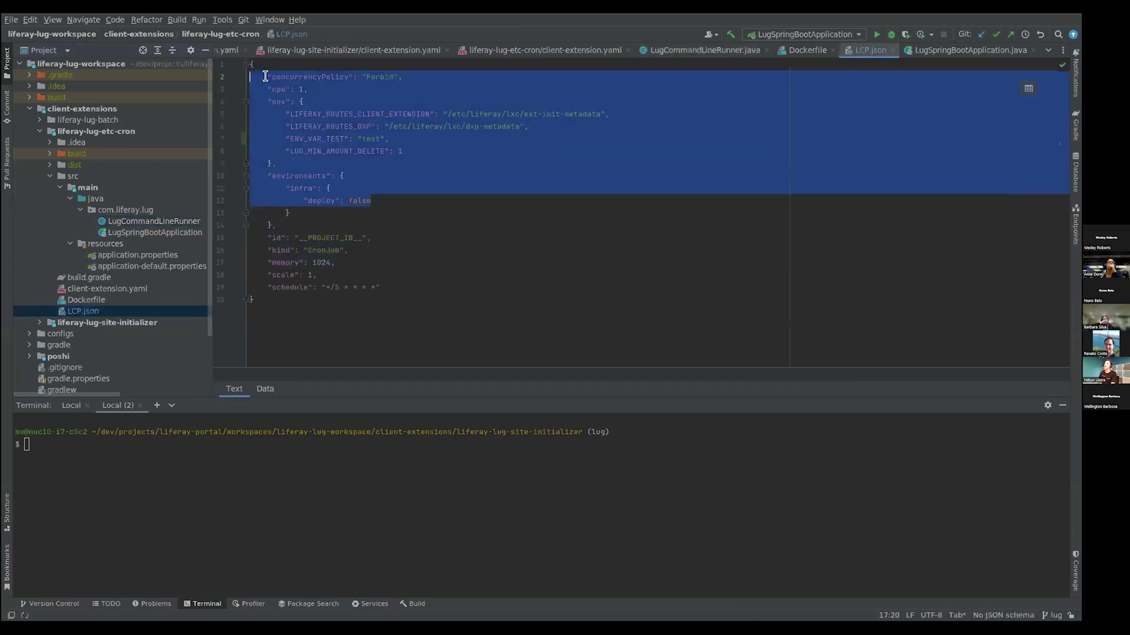
left_click(403, 176)
Step: Return to the browser and open the Configuration via LCP.json reference article on Liferay Learn
key("alt+Tab")
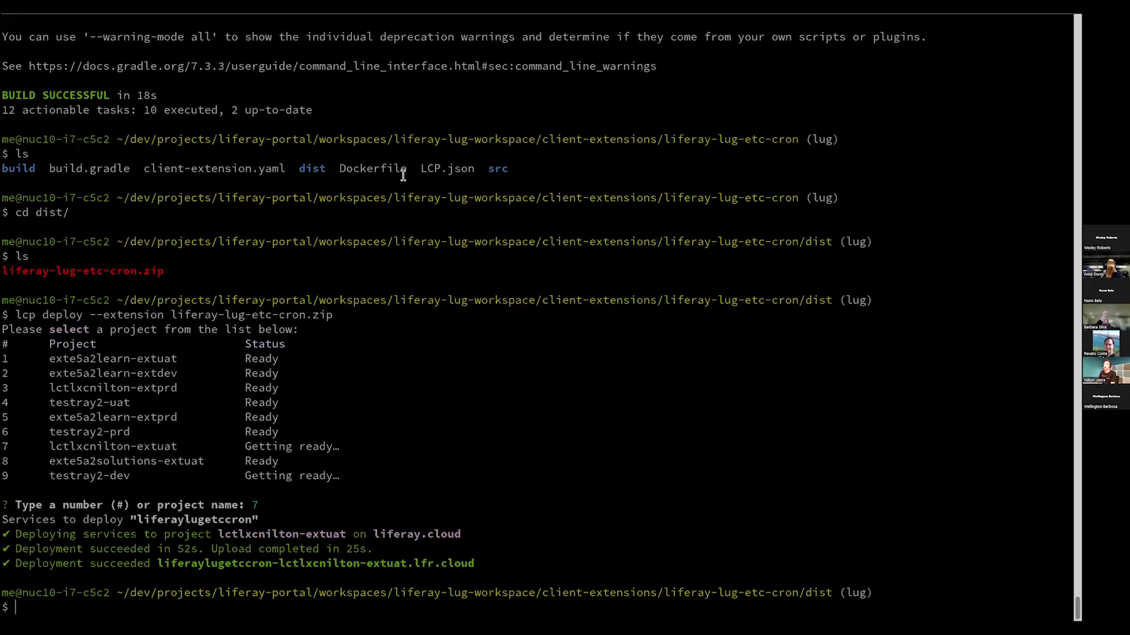
key("alt+Tab")
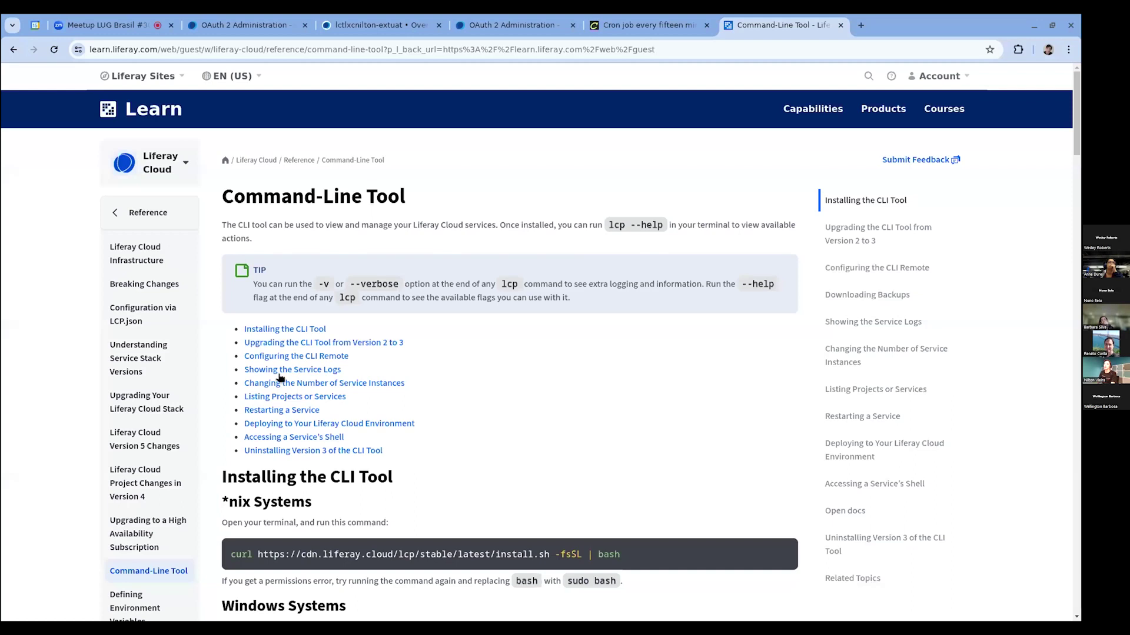
left_click(180, 311)
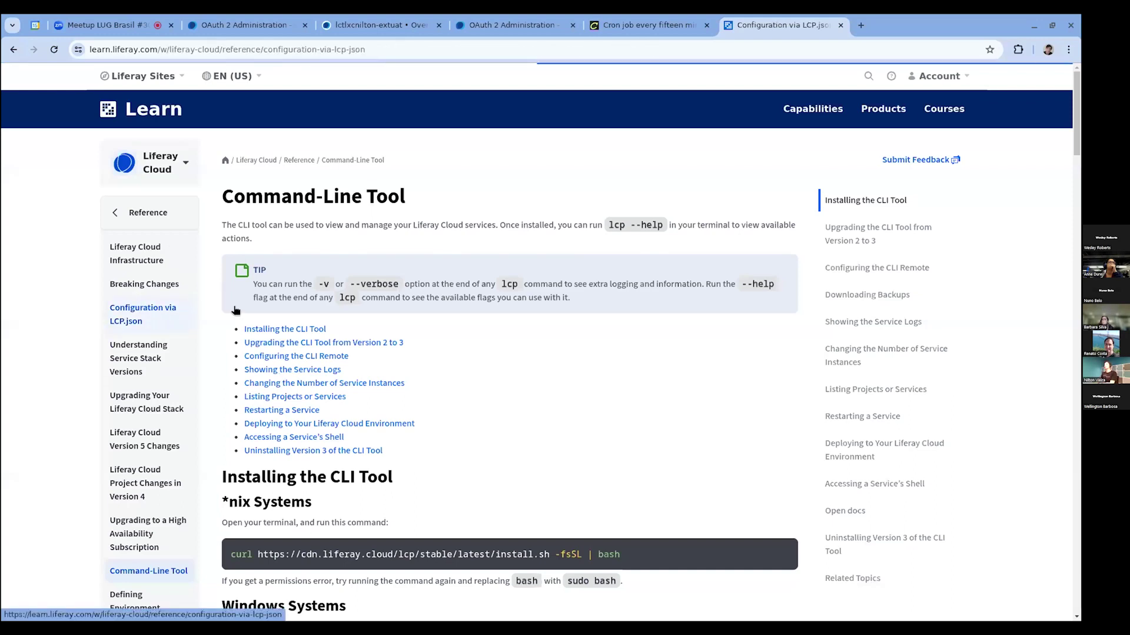
Step: Examine the LCP.json property table, including volumes, the usage example and the environments configuration section
scroll(508, 269, "down", 2)
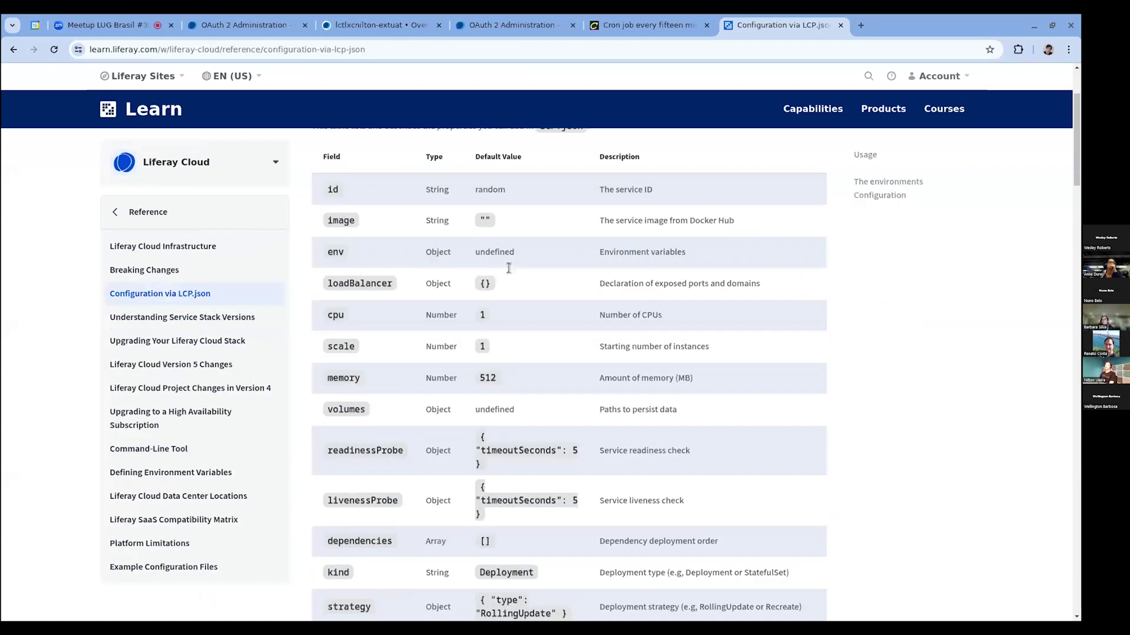
scroll(509, 268, "up", 1)
double_click(347, 477)
scroll(548, 416, "down", 10)
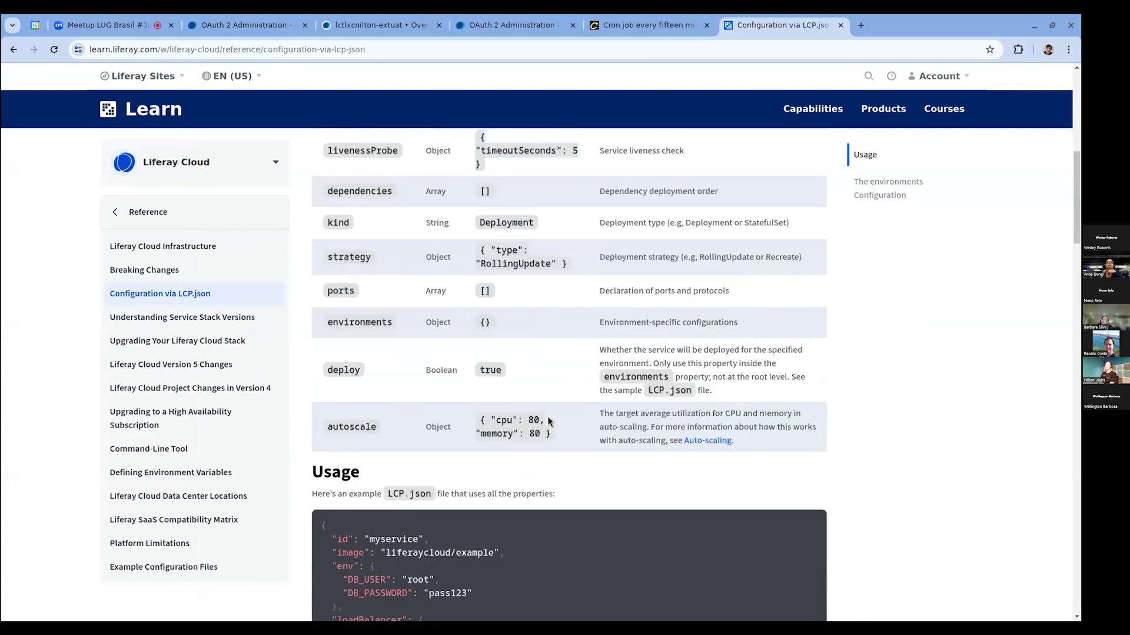
scroll(547, 393, "down", 10)
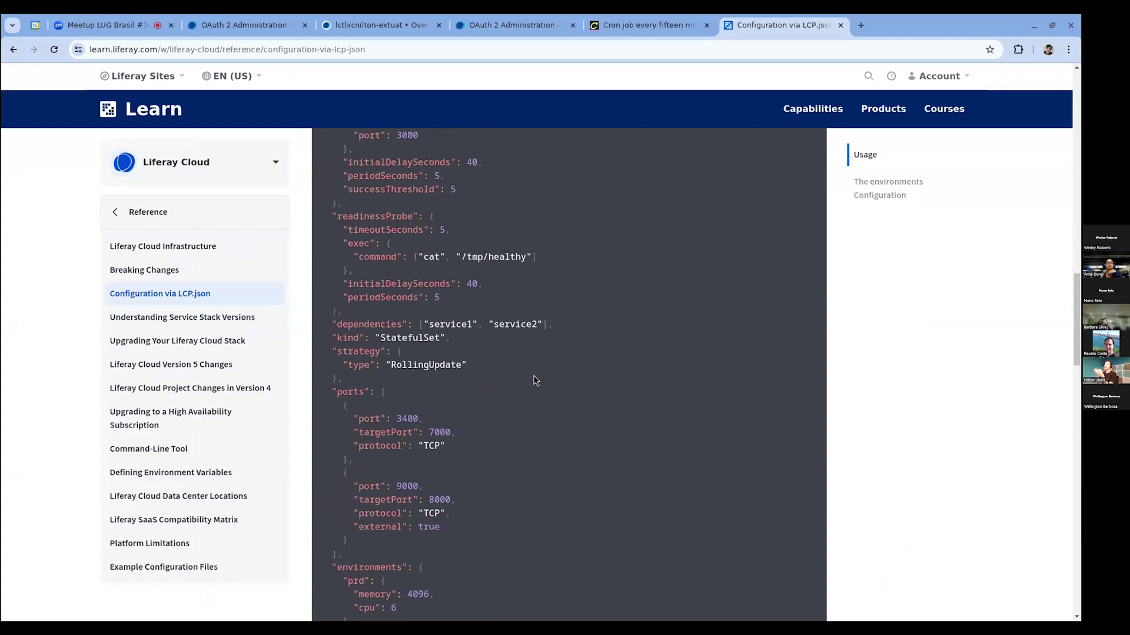
scroll(534, 380, "down", 2)
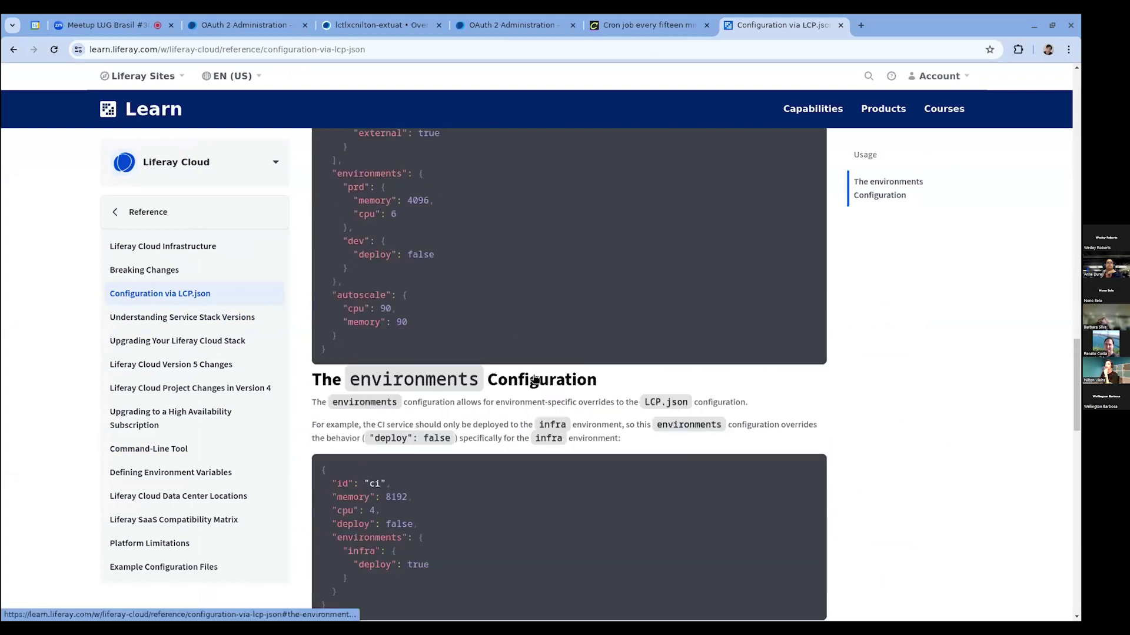
scroll(589, 425, "up", 20)
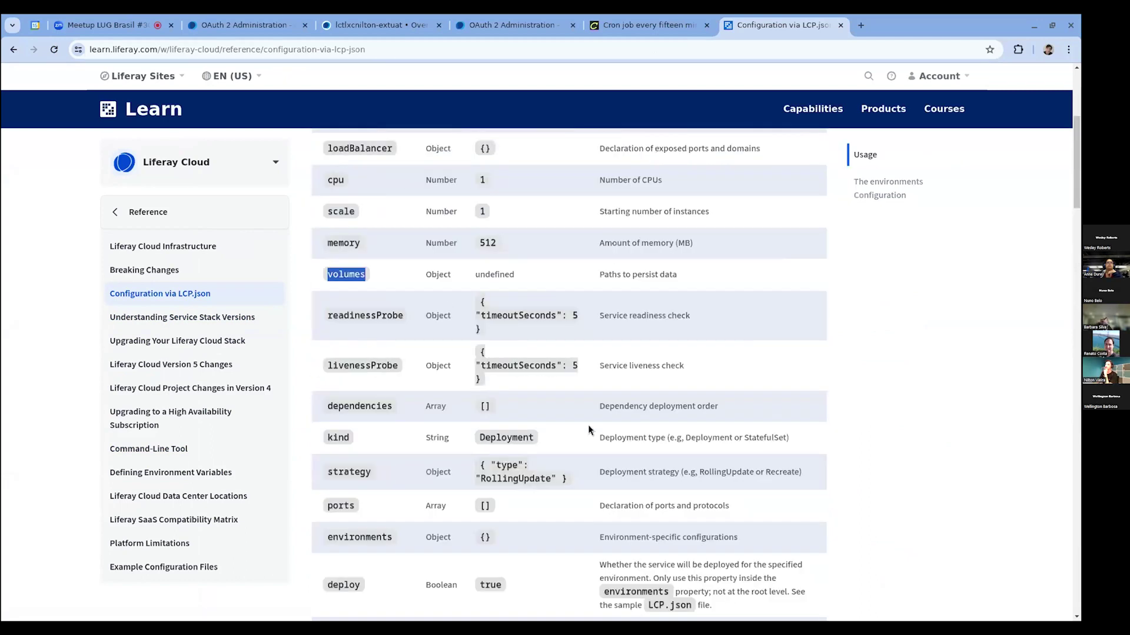
left_click(587, 430)
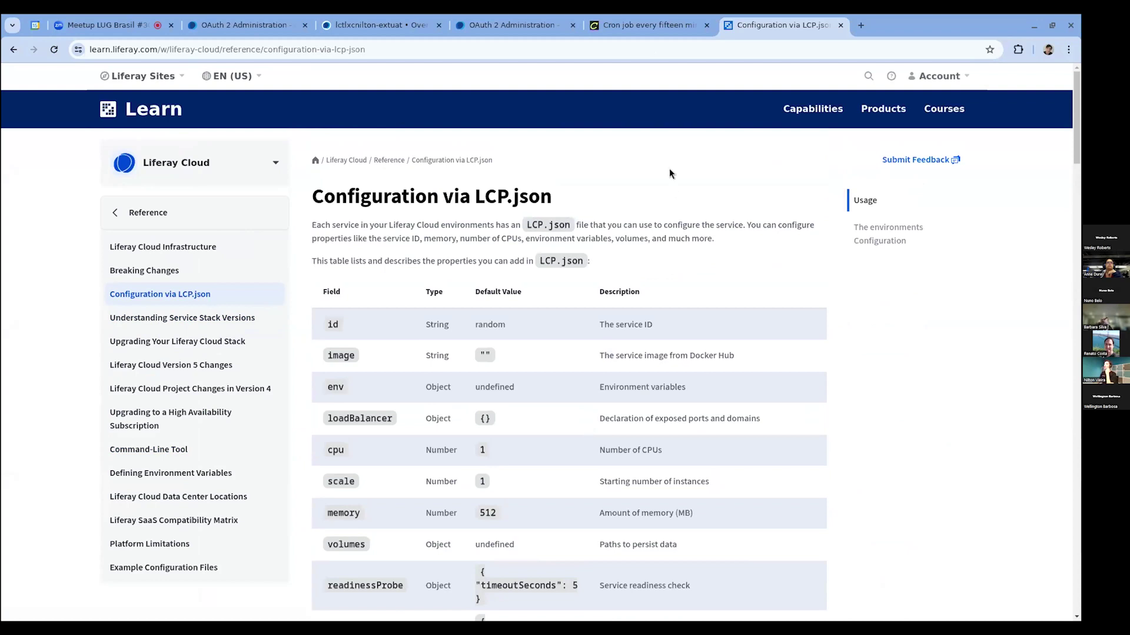
left_click(641, 26)
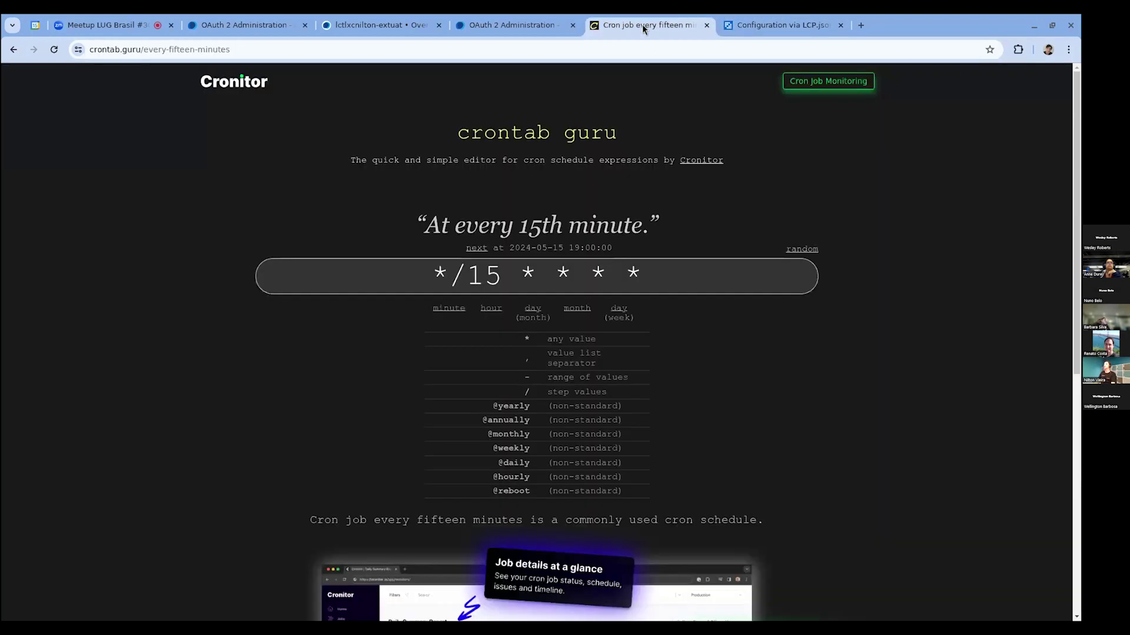
left_click(516, 24)
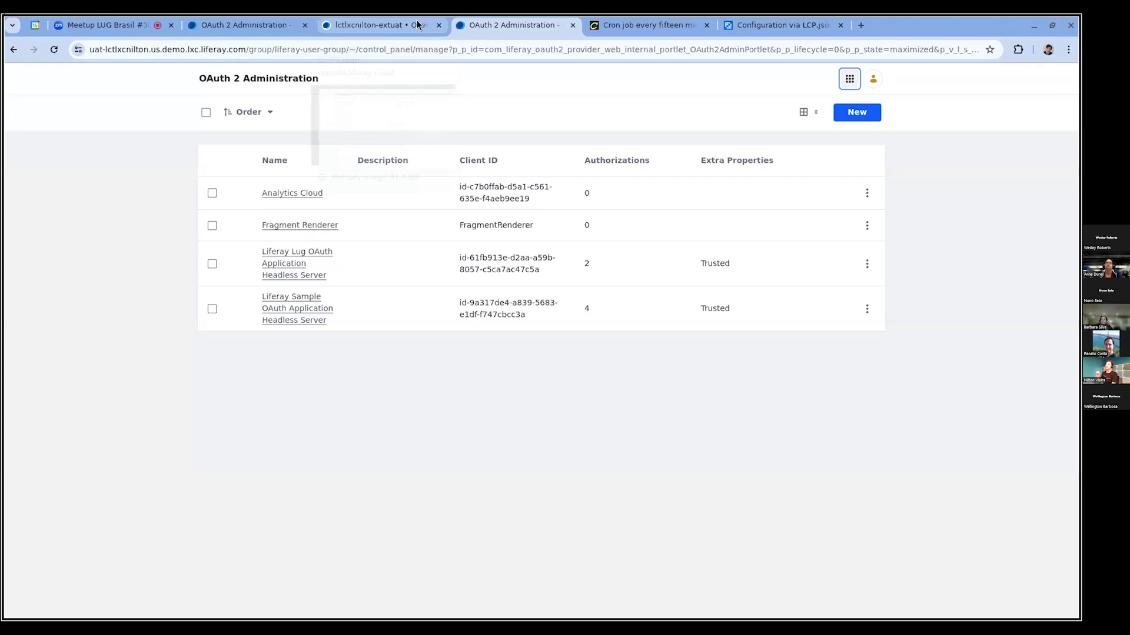
key("alt+Tab")
key("alt+Tab")
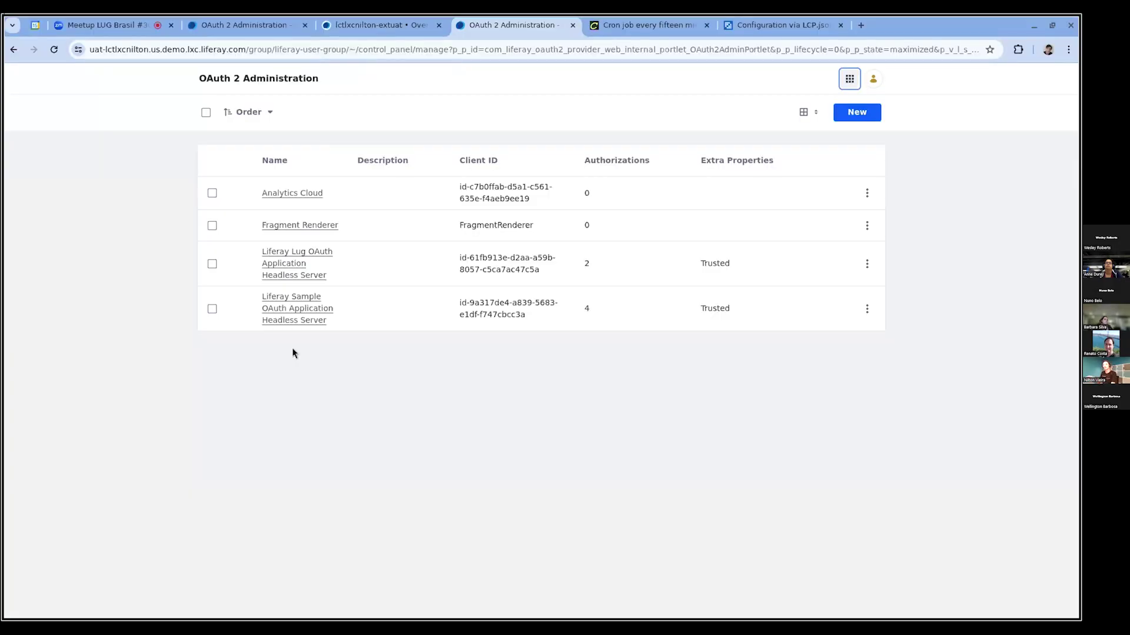
key("alt+Tab")
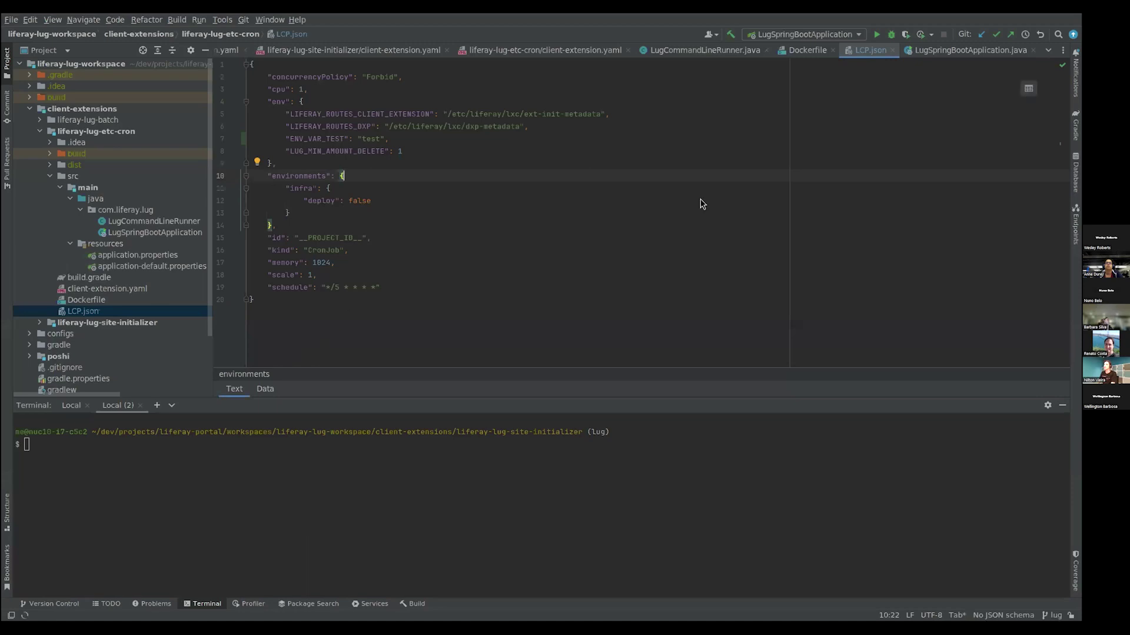
key("alt+Tab")
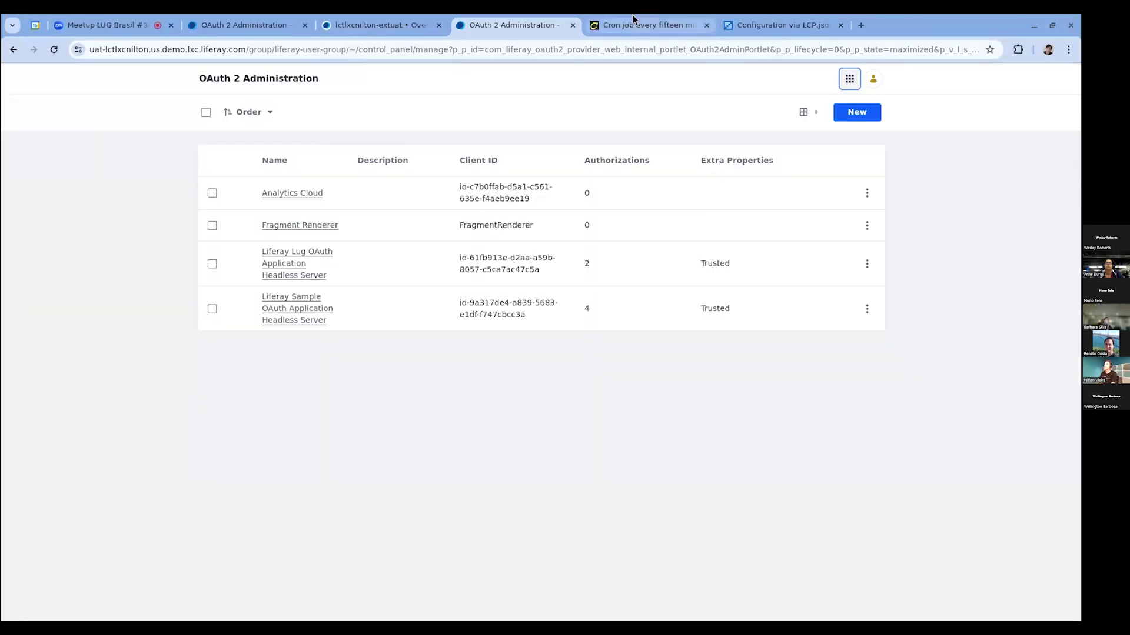
Step: Open the environment variables of the liferaylugetccron service from the extuat project's Overview page
left_click(331, 25)
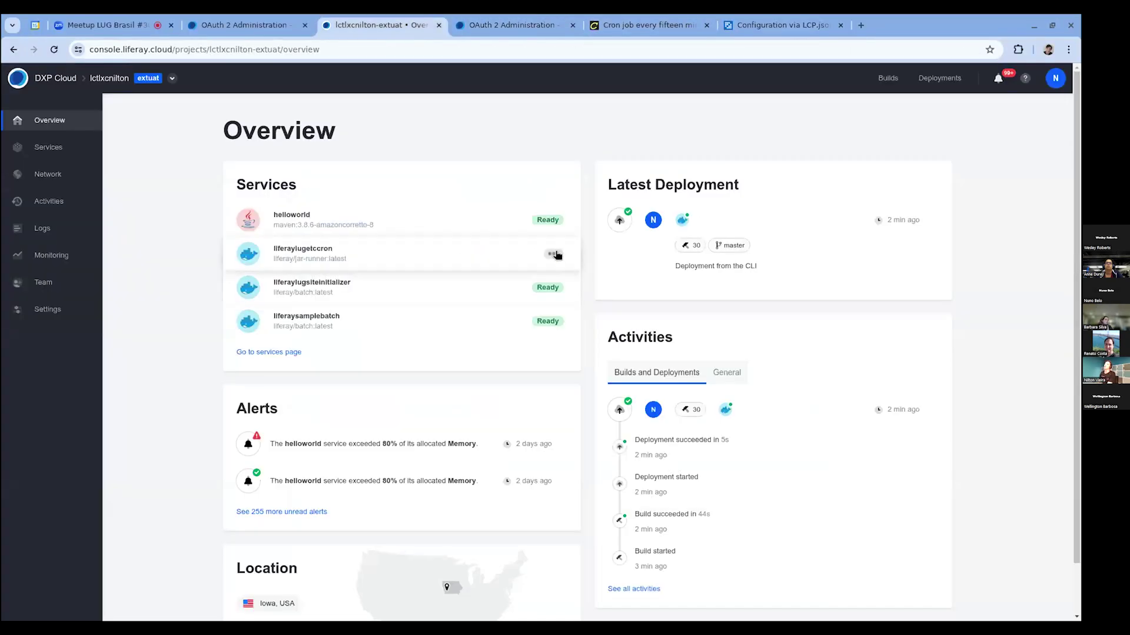
mouse_move(556, 255)
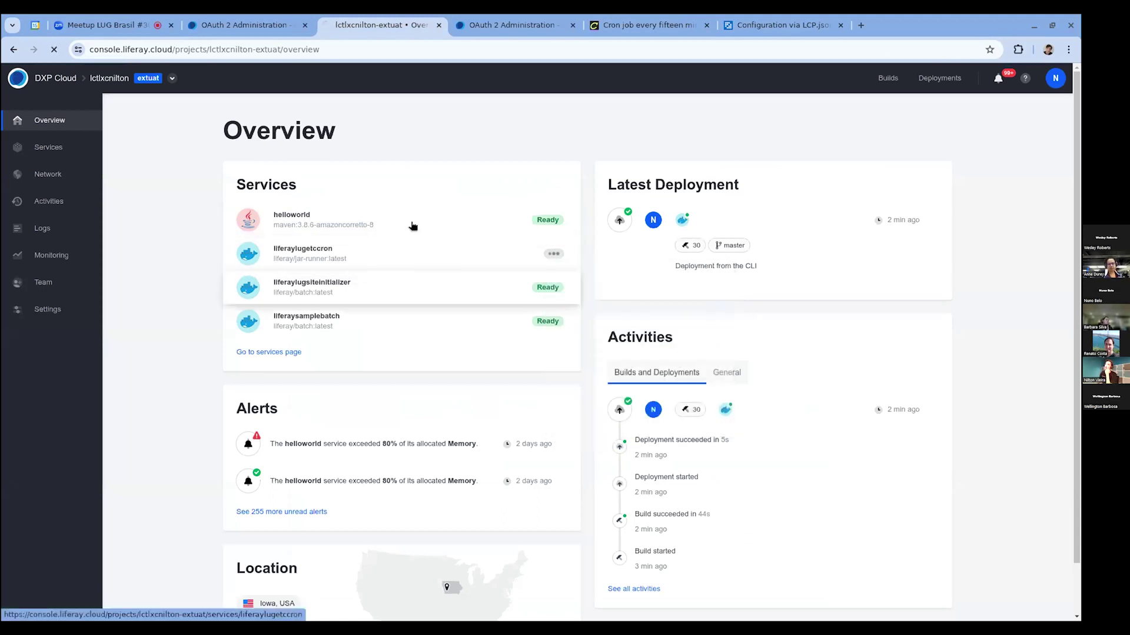
left_click(406, 247)
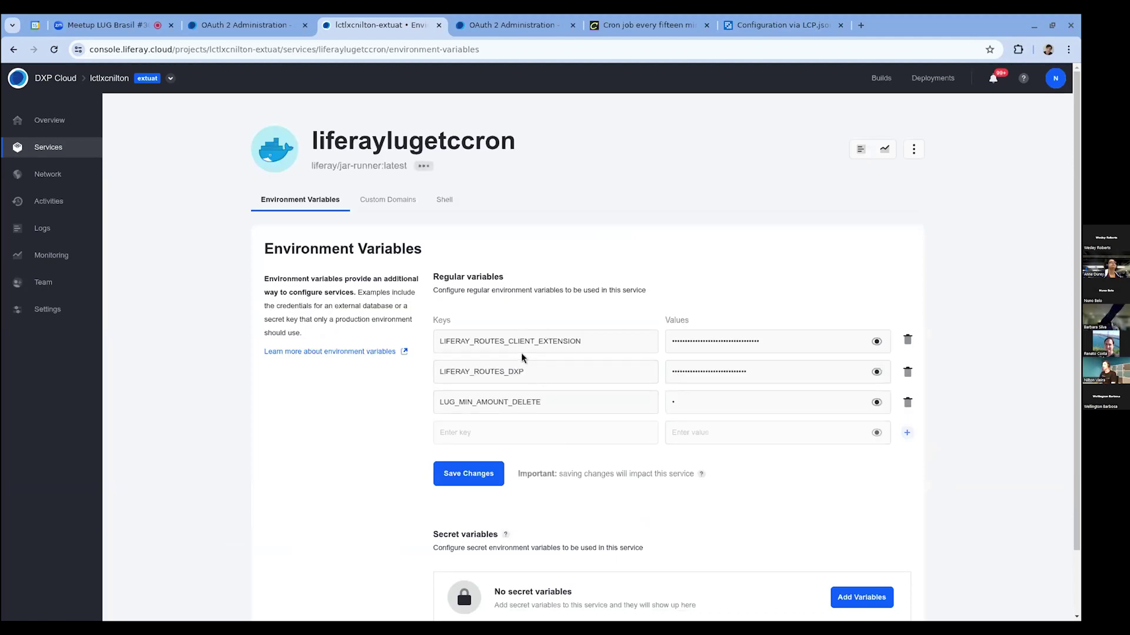
Step: Switch to LCP.json in the IDE and highlight the LUG_MIN_AMOUNT_DELETE variable in the env block
key("alt+Tab")
key("alt+Tab")
key("alt+Tab")
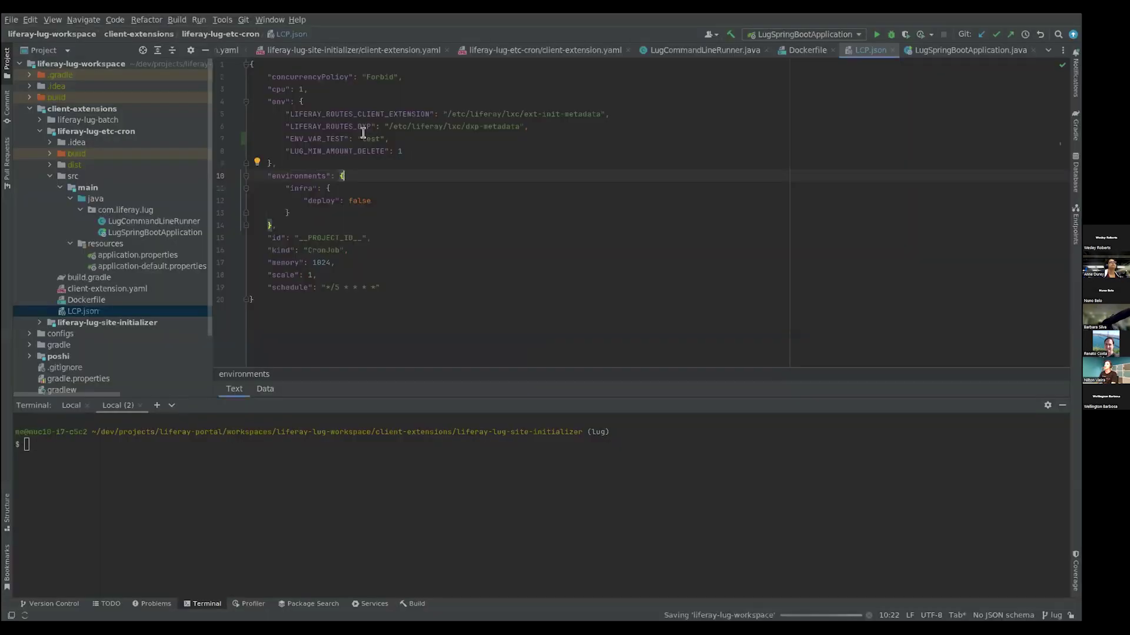
left_click(312, 140)
double_click(315, 148)
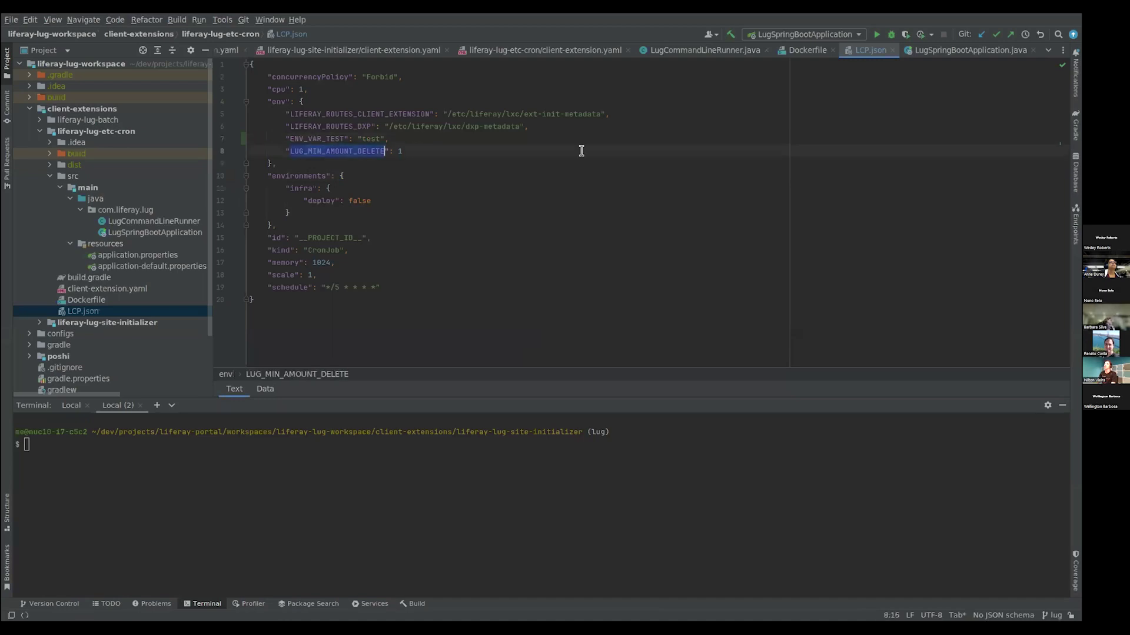
Step: Return to the service's environment variables in the browser and reveal the LUG_MIN_AMOUNT_DELETE and LIFERAY_ROUTES_DXP values
key("alt+Tab")
key("alt+Tab")
key("alt+Tab")
left_click(877, 401)
left_click(868, 371)
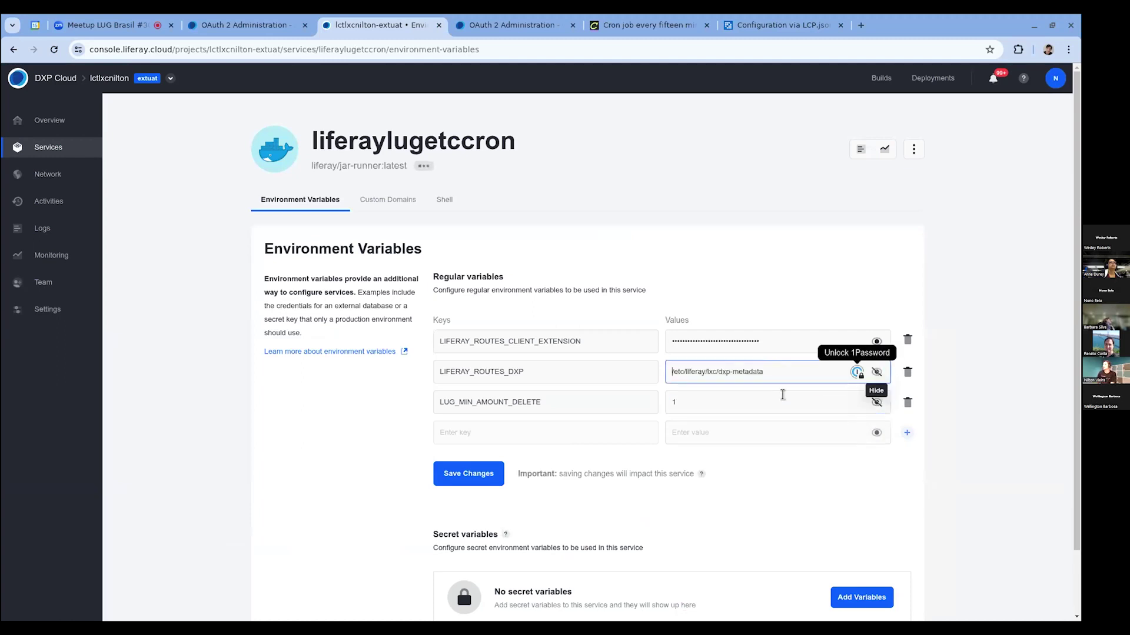
Step: Enter 2 as the value of the LUG_MIN_AMOUNT_DELETE environment variable
left_click(794, 403)
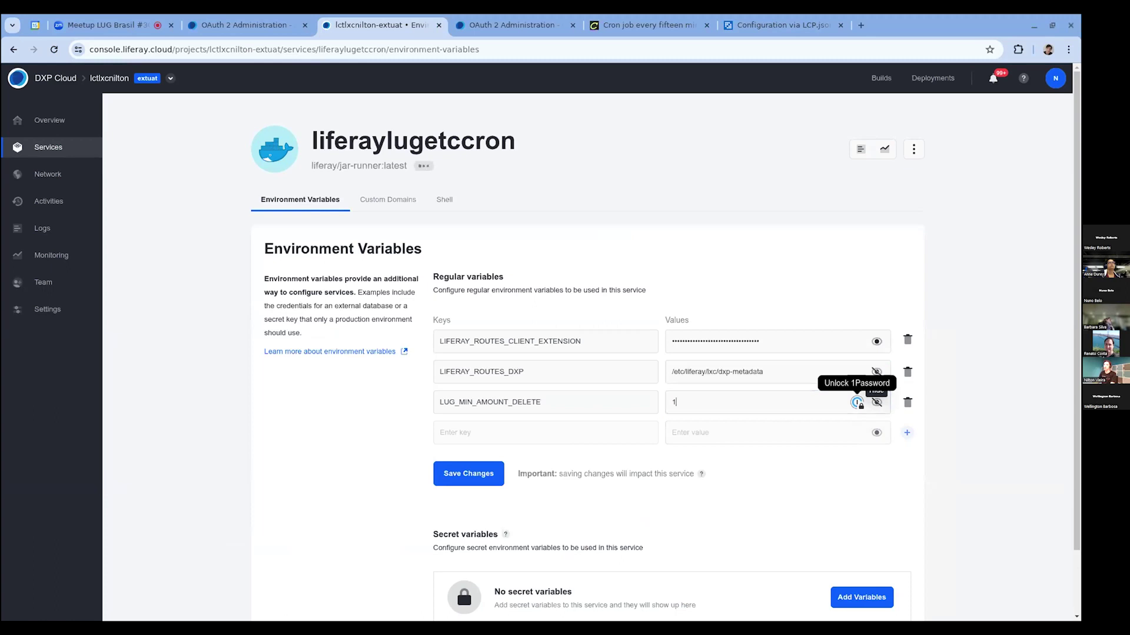
left_click(687, 403)
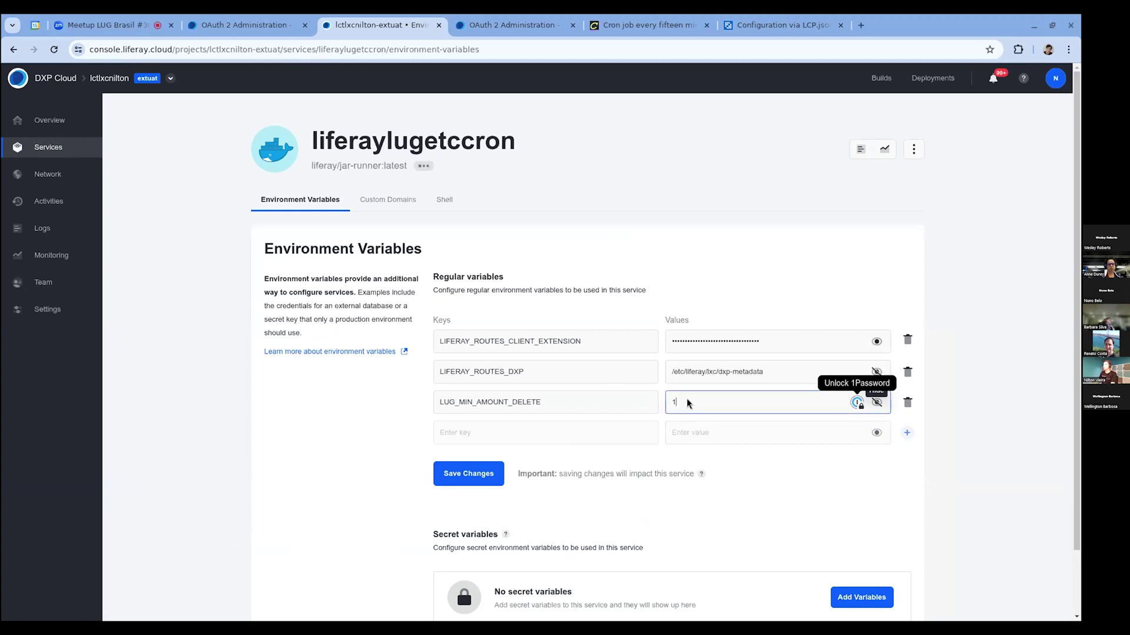
scroll(685, 402, "down", 1)
scroll(681, 399, "up", 1)
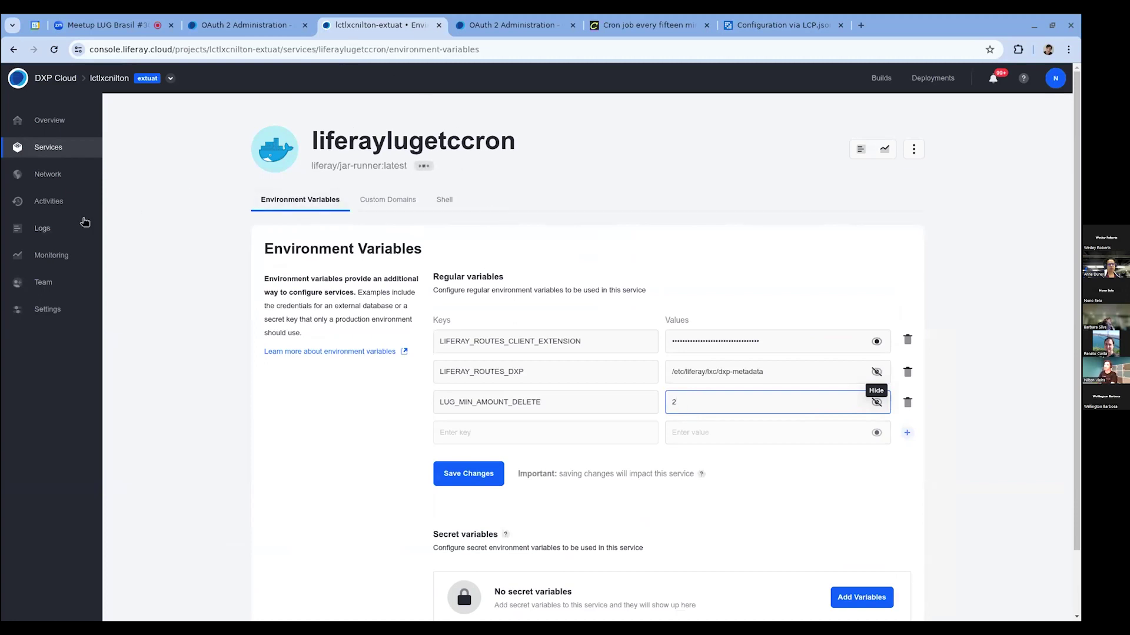
left_click(45, 229)
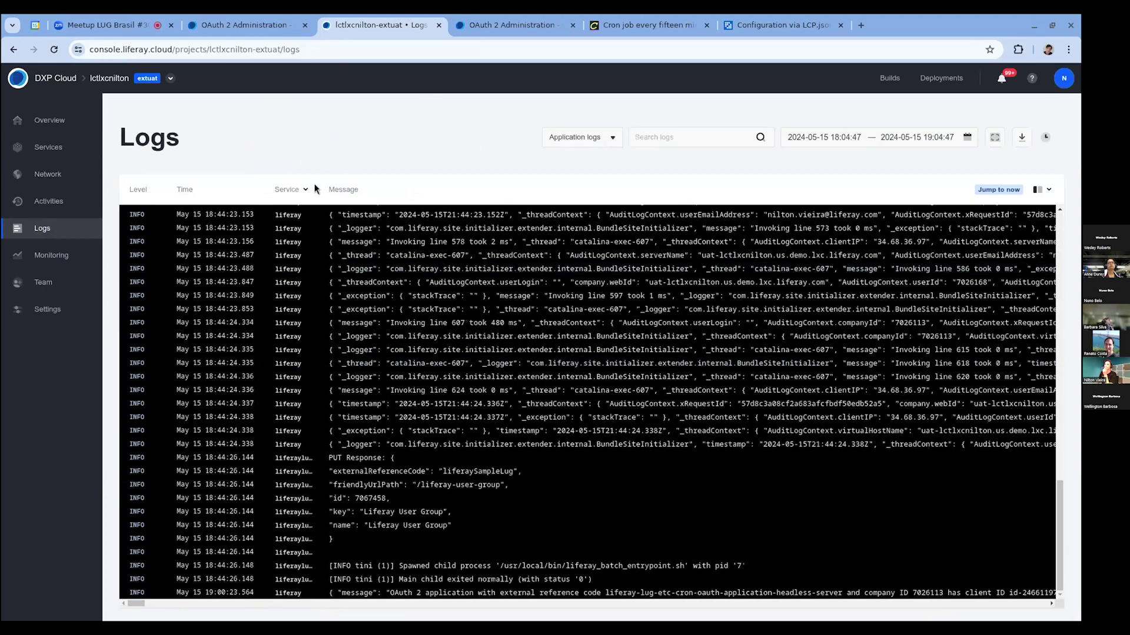
left_click(300, 191)
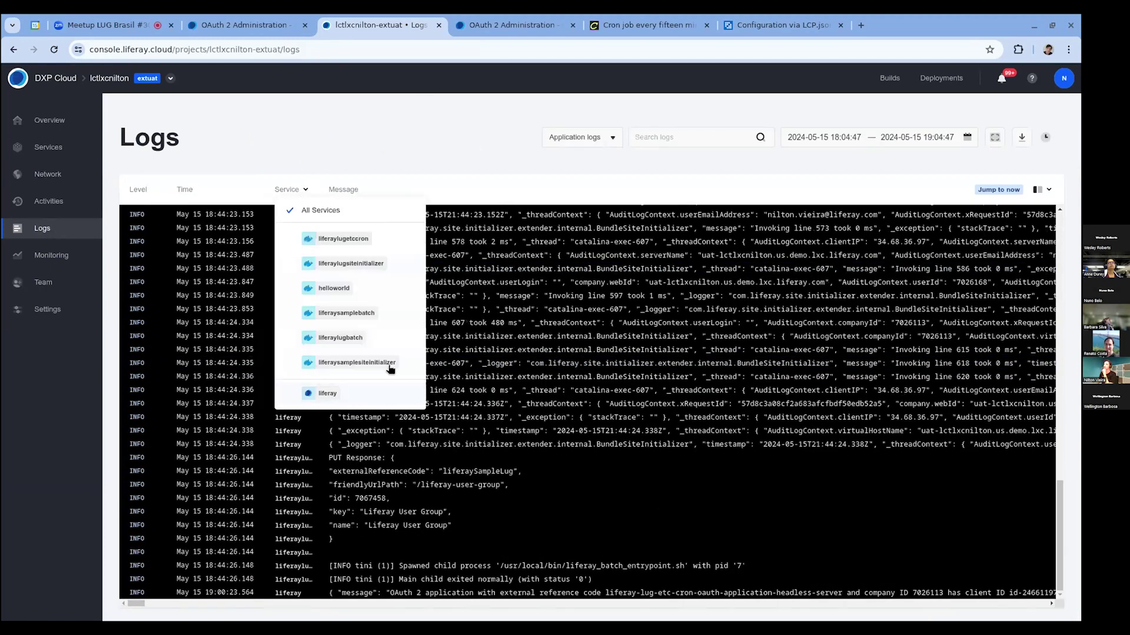
left_click(350, 239)
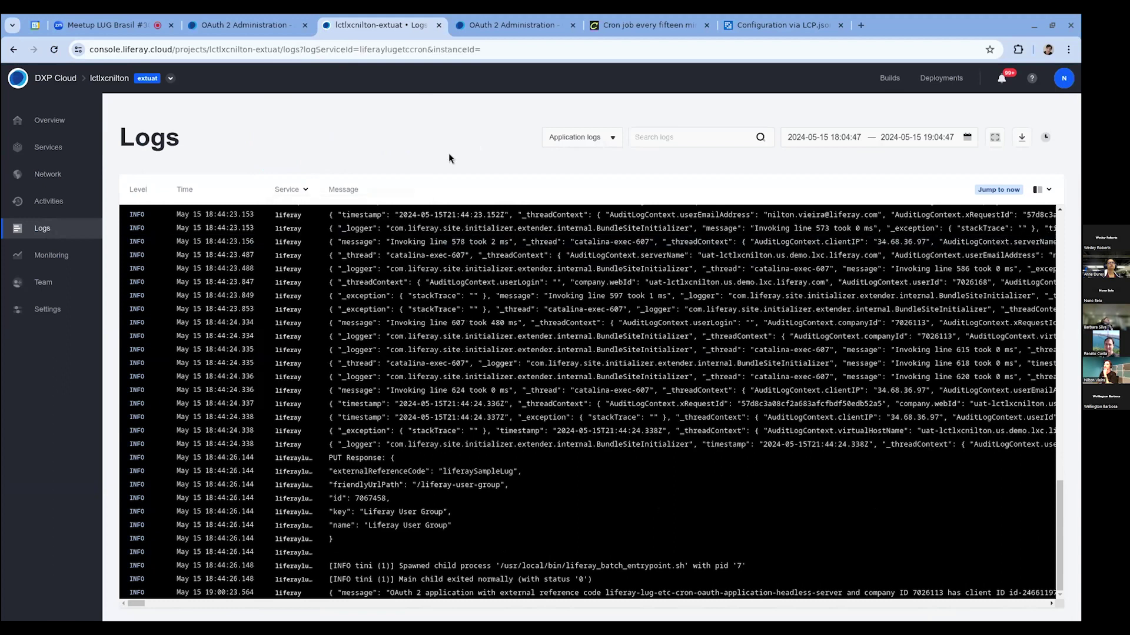
left_click(921, 140)
left_click(893, 278)
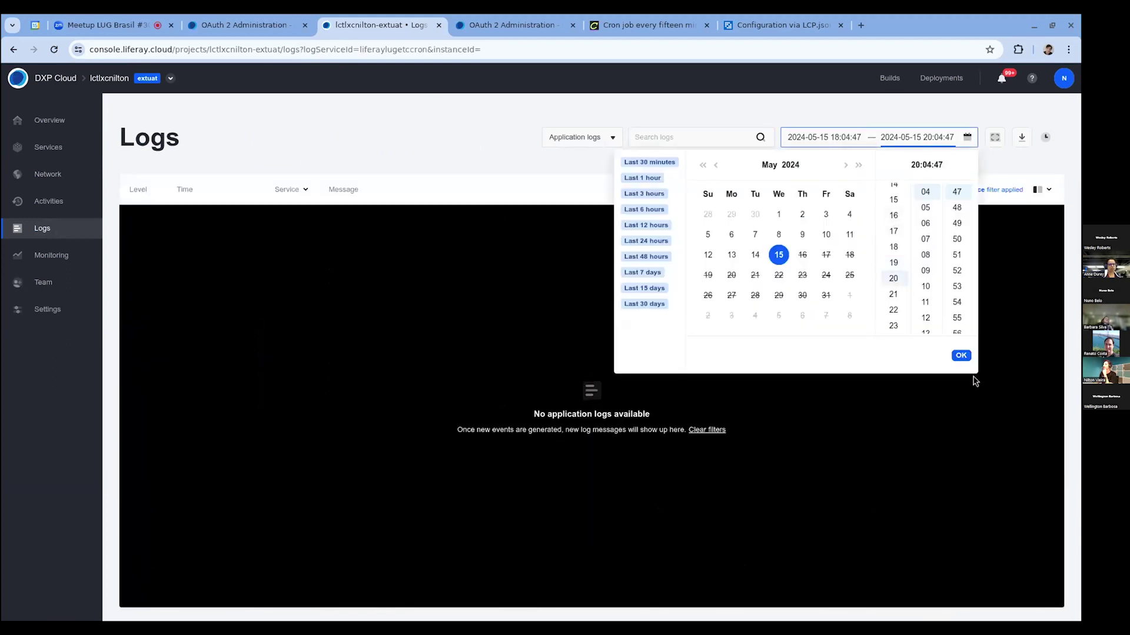
left_click(961, 355)
Step: Reload the OAuth 2 Administration list and view the client secret of Liferay Lug Etc Cron Oauth Application Headless Server without changing it
left_click(647, 25)
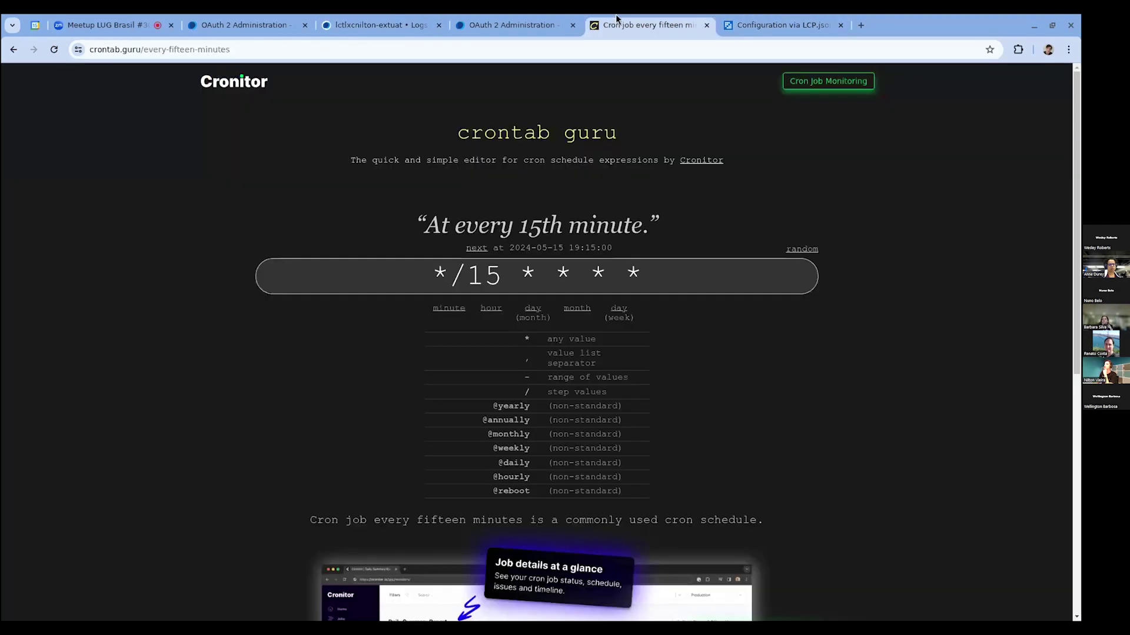
left_click(512, 25)
left_click(53, 50)
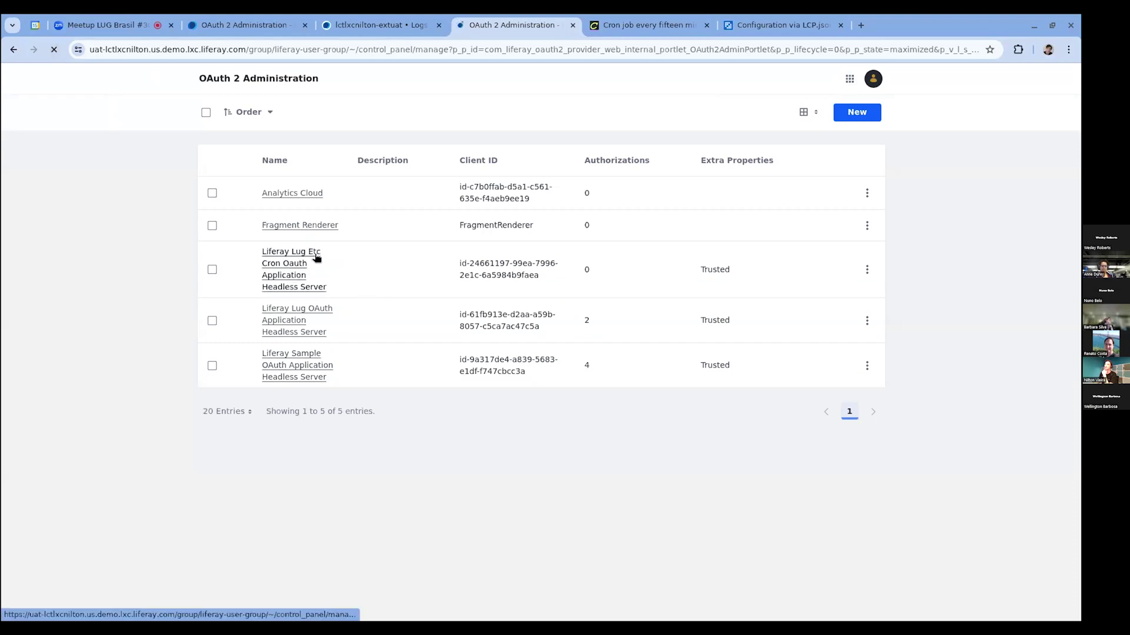
left_click(526, 263)
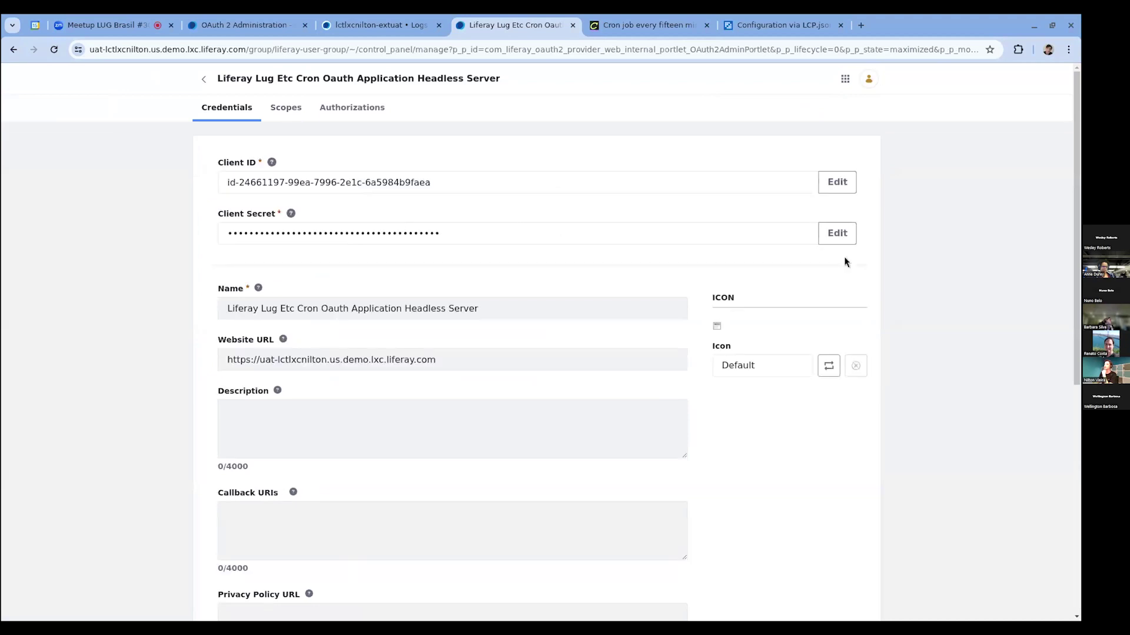
left_click(832, 236)
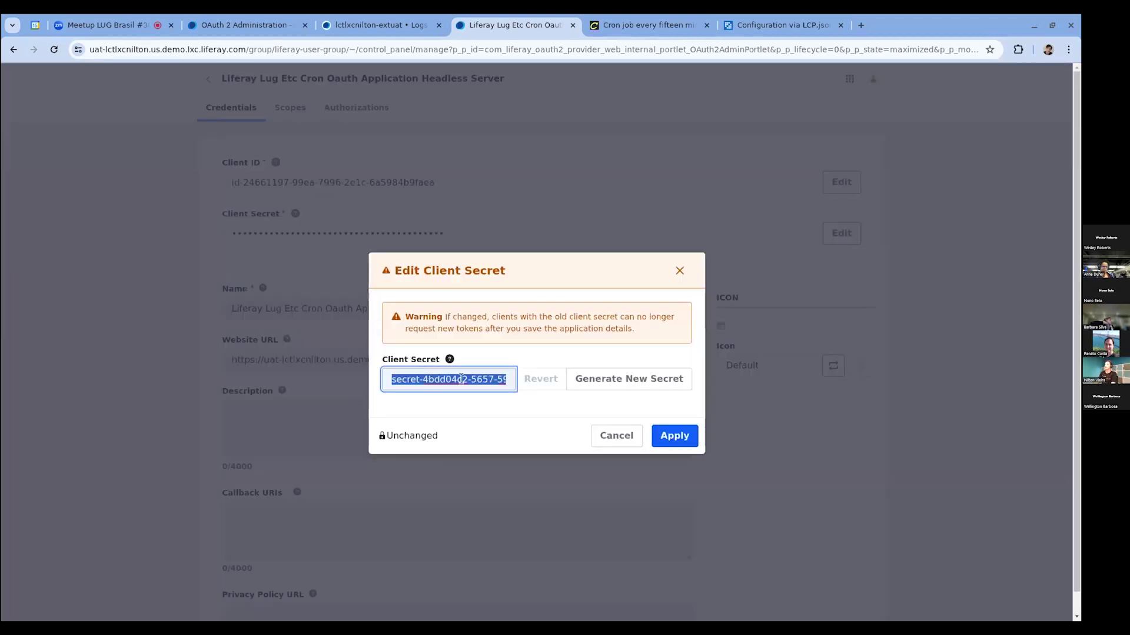
left_click(635, 433)
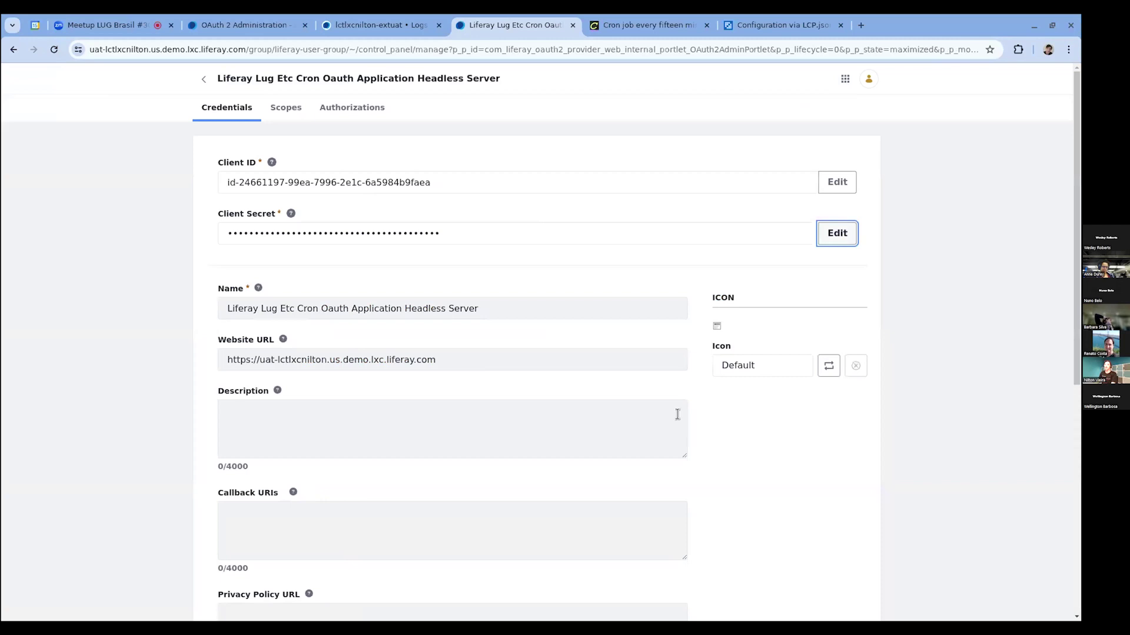
Step: Switch to the code editor and paste the client secret as the OAuth headless server client secret in application-default.properties
key("alt+Tab")
double_click(129, 267)
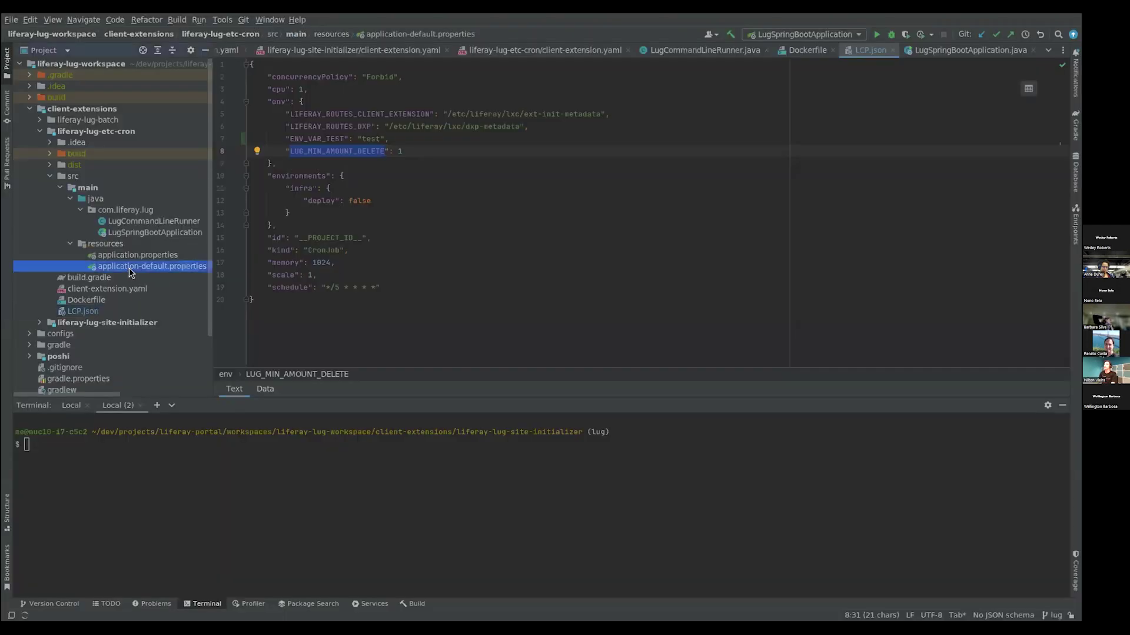
left_click_drag(662, 208, 865, 217)
key("ctrl+v")
left_click(856, 241)
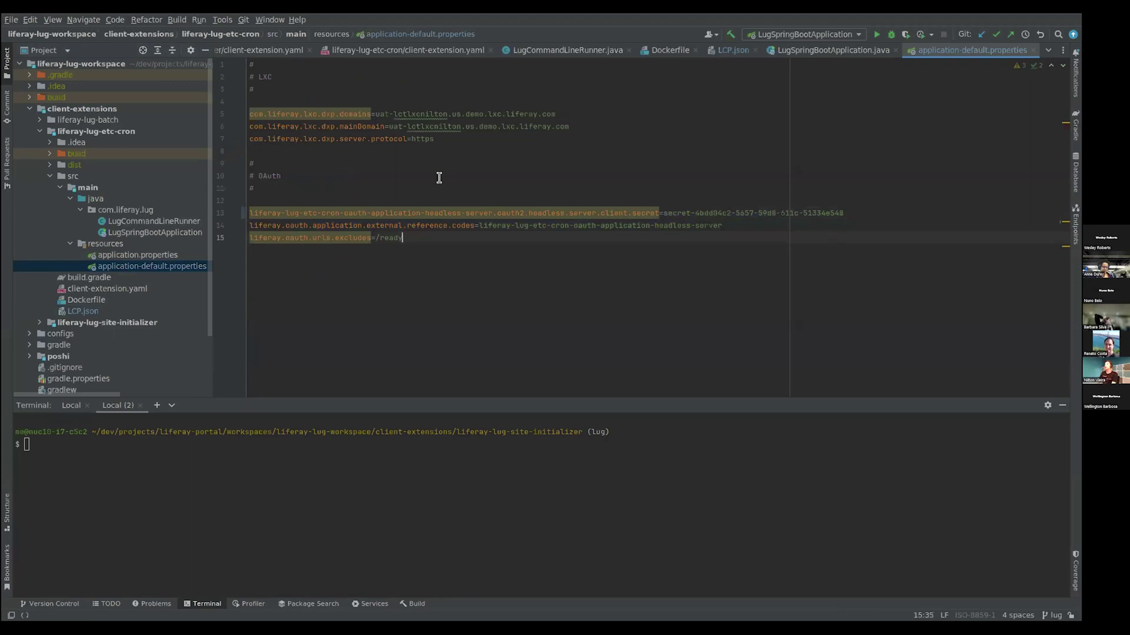
left_click_drag(847, 213, 663, 213)
left_click(711, 267)
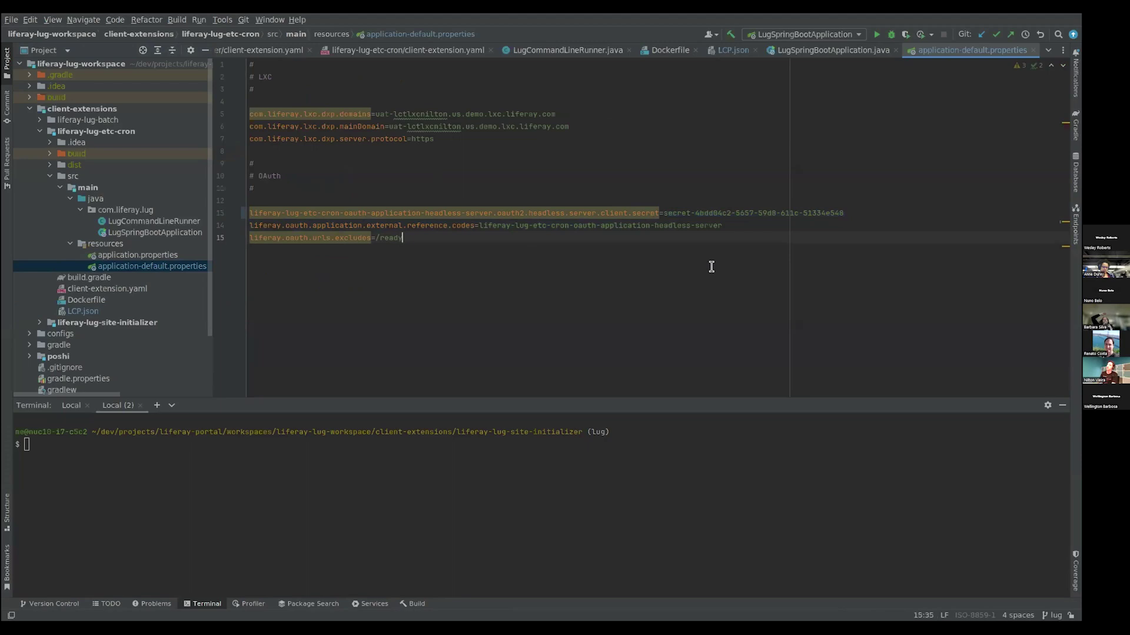
Step: Return to the browser and review the OAuth 2 application list, the project's logs and the cron application's credentials
key("alt+Tab")
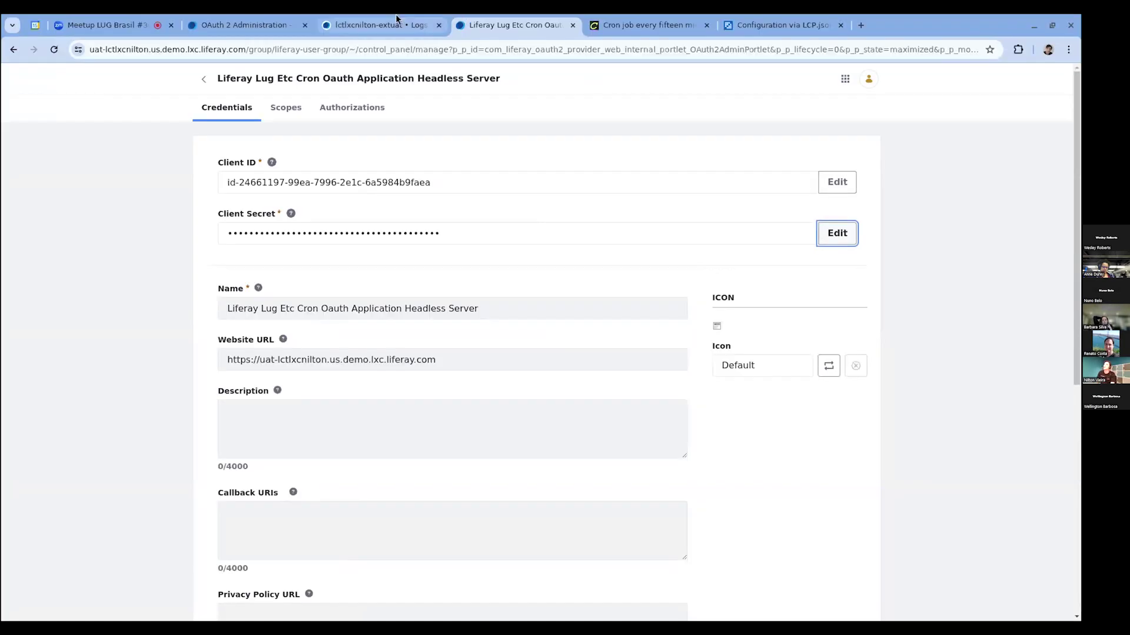
left_click(320, 23)
left_click(286, 18)
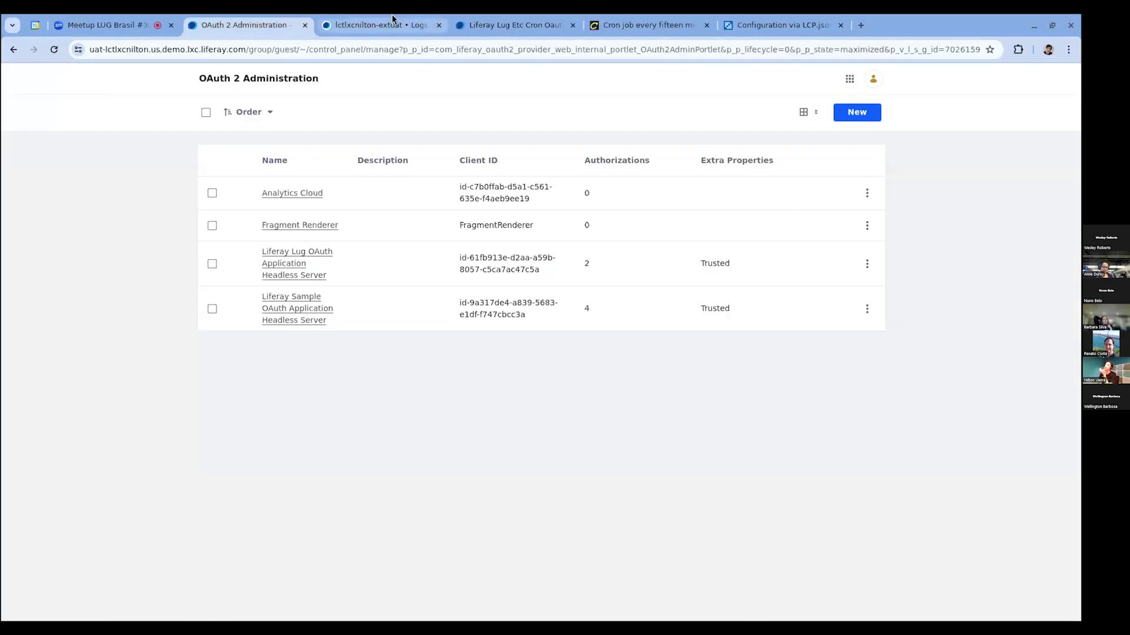
left_click(362, 23)
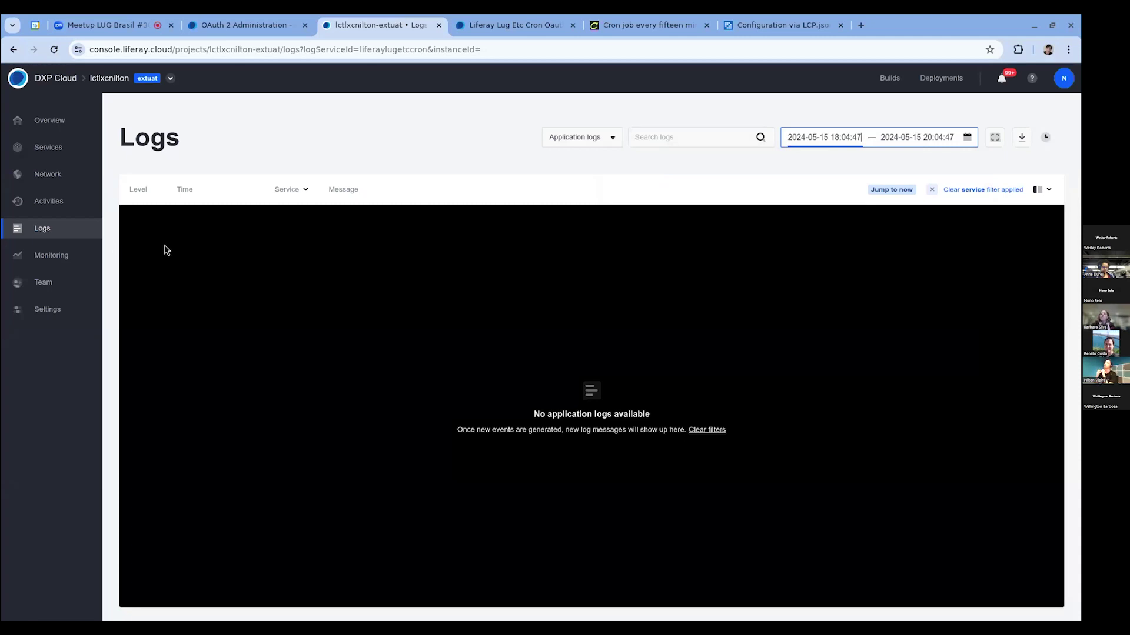
left_click(493, 23)
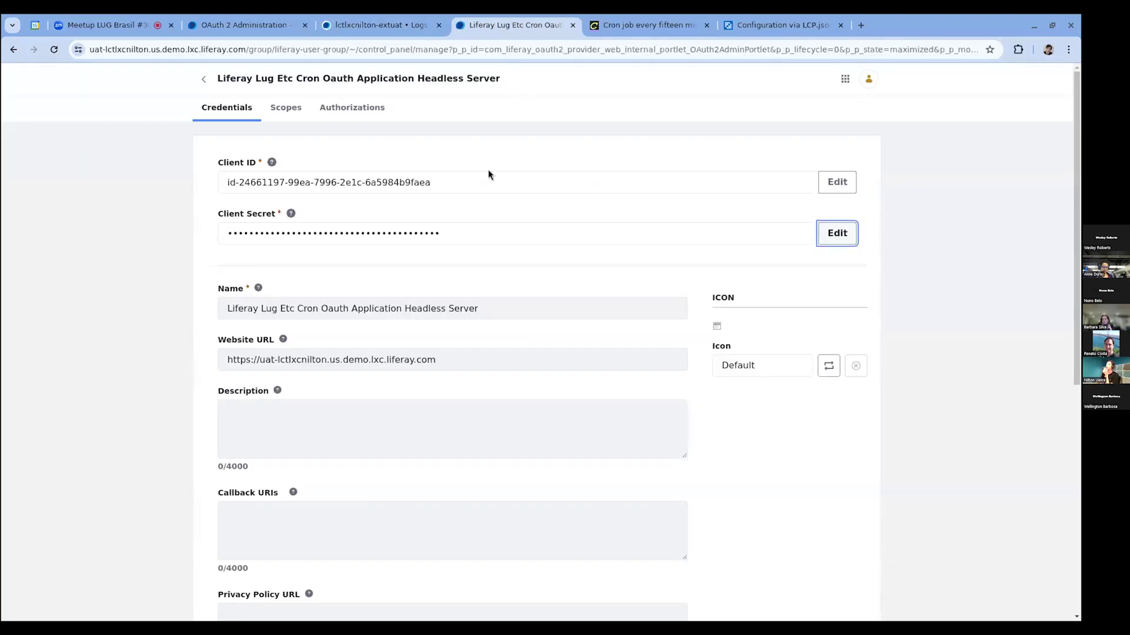
key("alt+Tab")
key("alt+Tab")
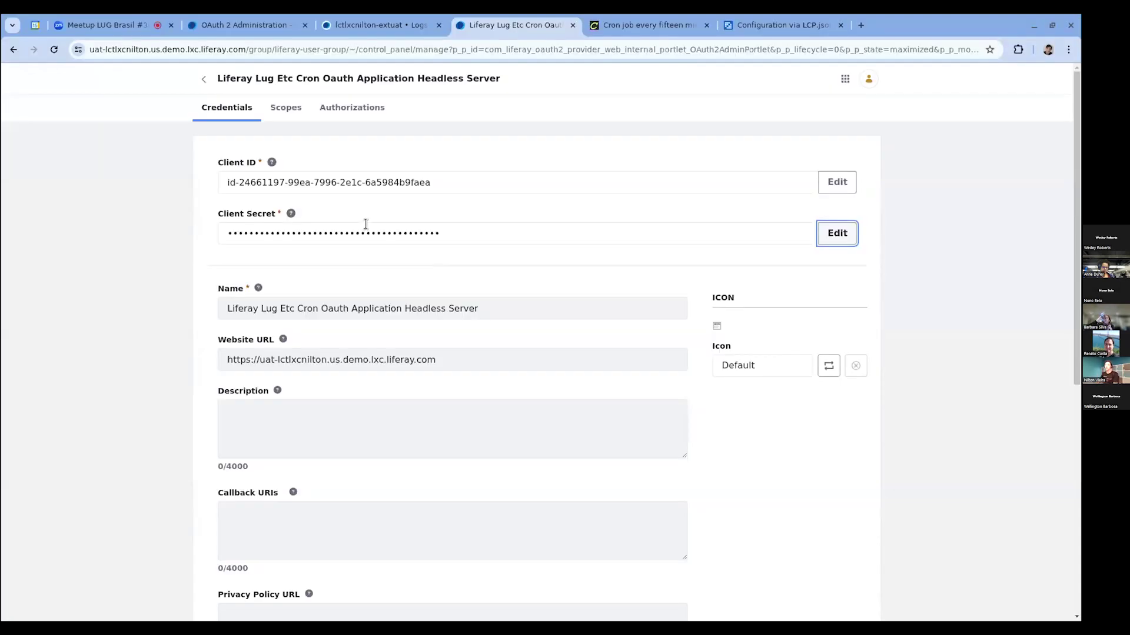
left_click(384, 27)
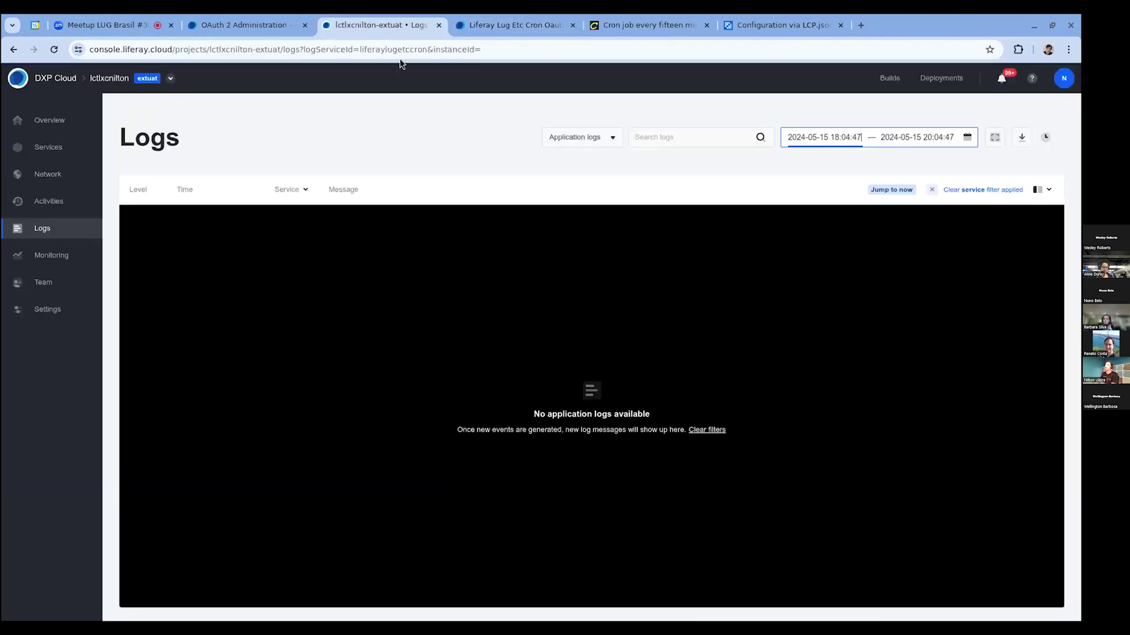
Step: Switch to the code editor and collapse the resources and com.liferay.lug folders of liferay-lug-etc-cron
key("alt+Tab")
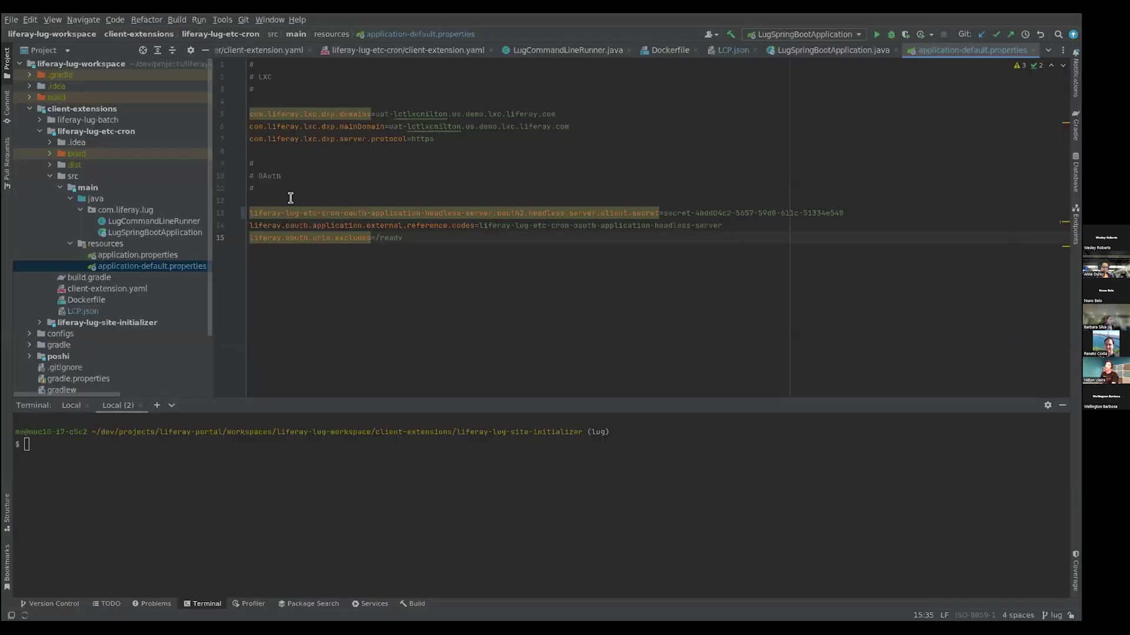
left_click(66, 244)
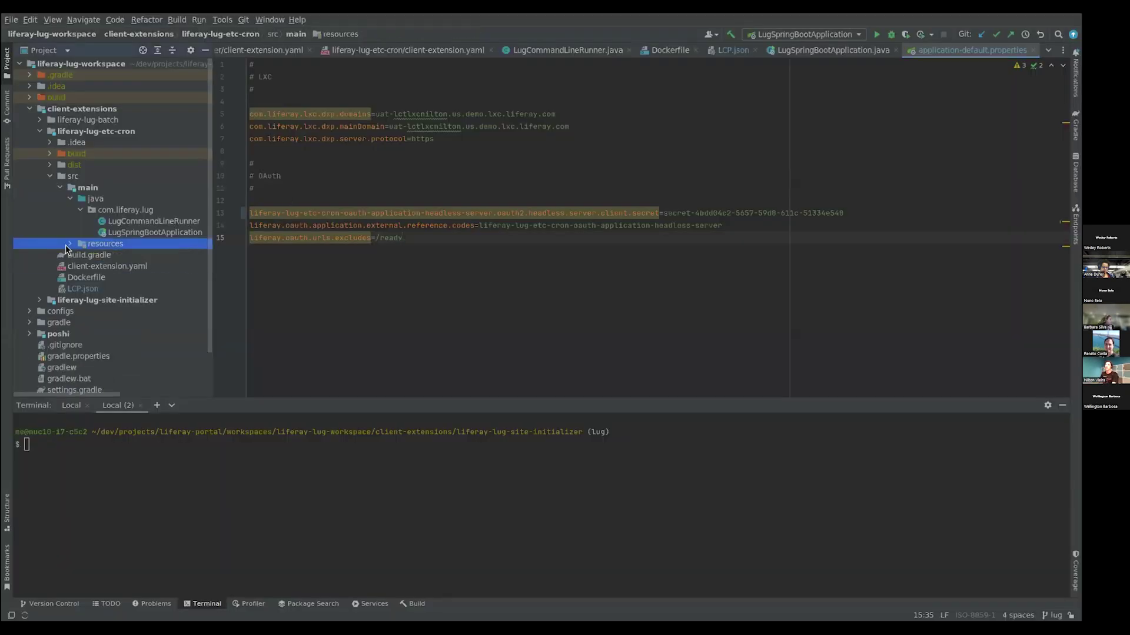
left_click(80, 210)
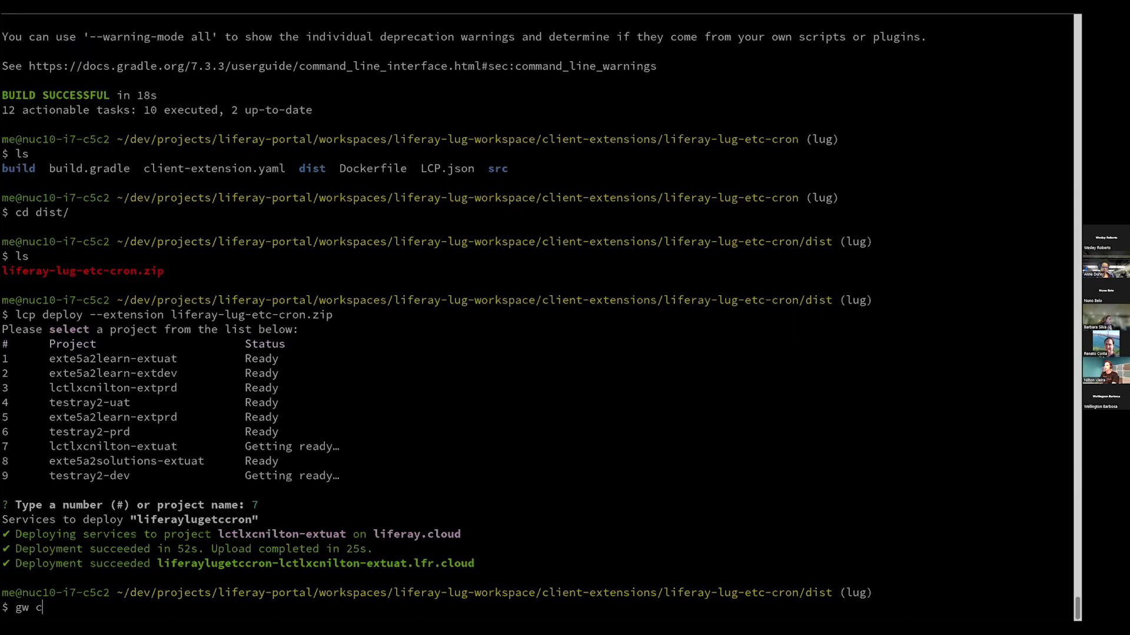
Step: In the terminal, go up from dist to the liferay-lug-etc-cron folder and run gw clean build
key("BackSpace")
key("BackSpace")
key("BackSpace")
key("BackSpace")
type("cd ..")
key("Return")
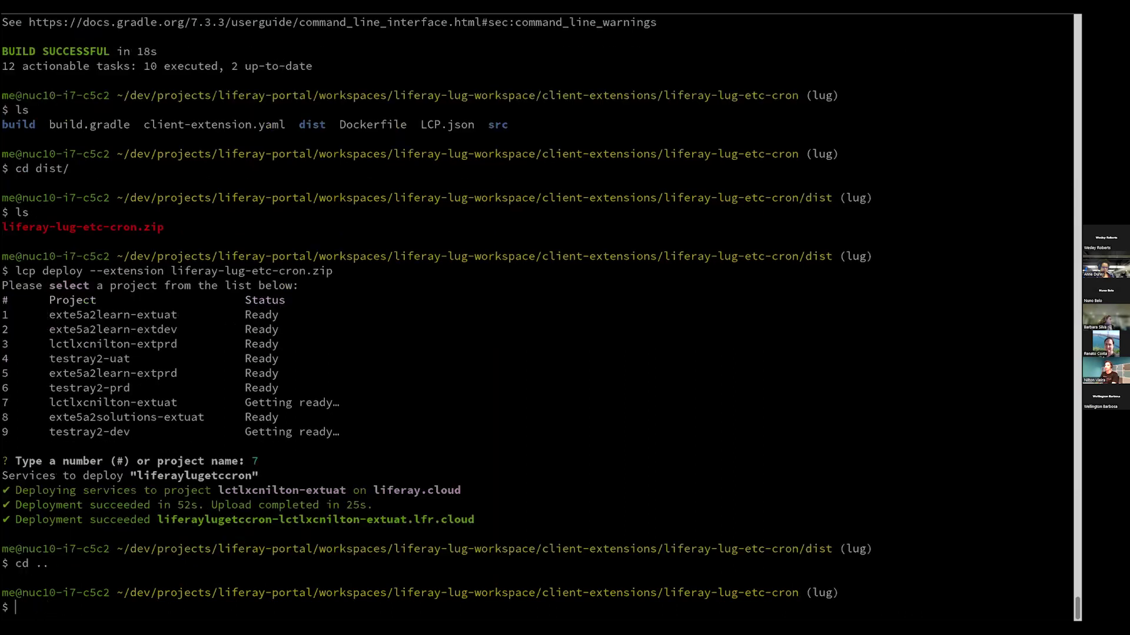
type("gw clean build")
key("Return")
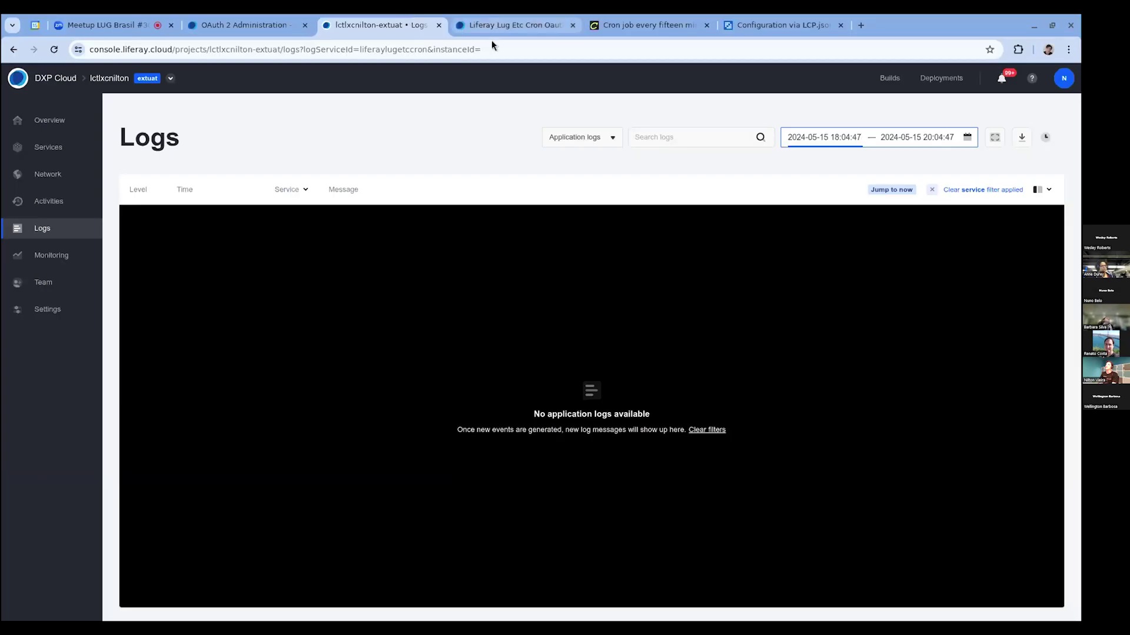
Step: Reload the project's logs in the browser and check the Shell of the liferaylugetccron service
left_click(54, 49)
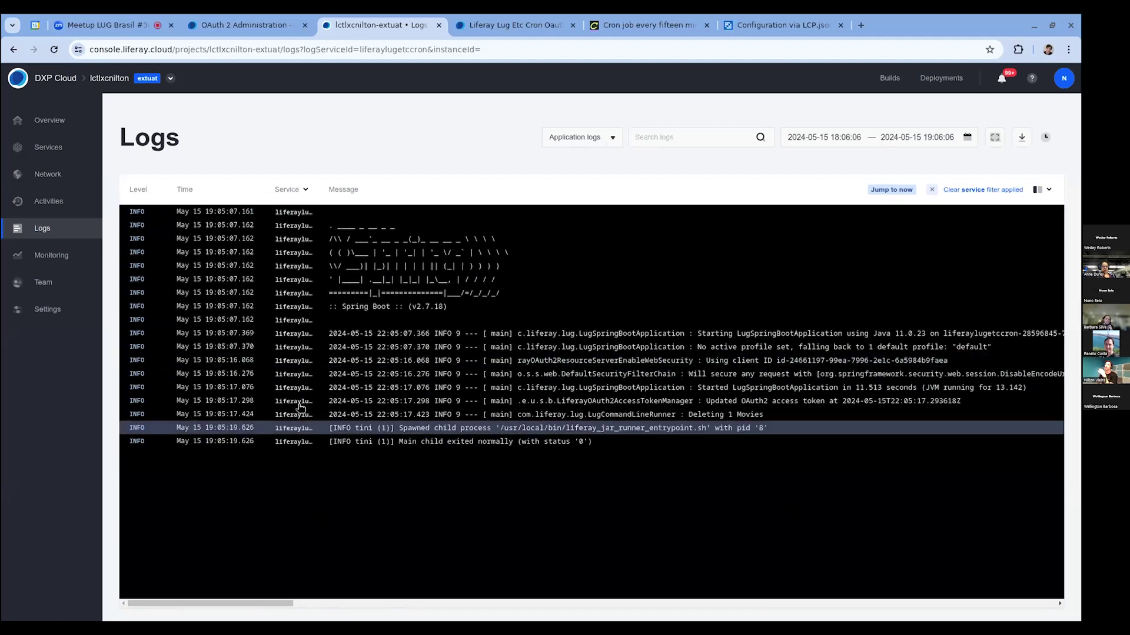
left_click(49, 120)
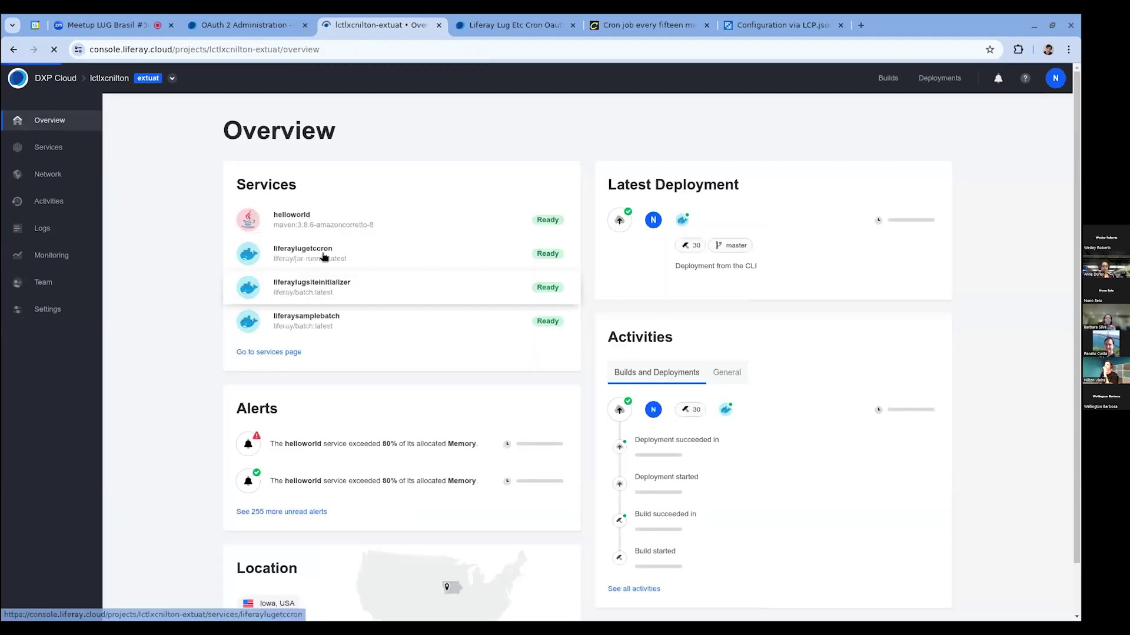
left_click(323, 257)
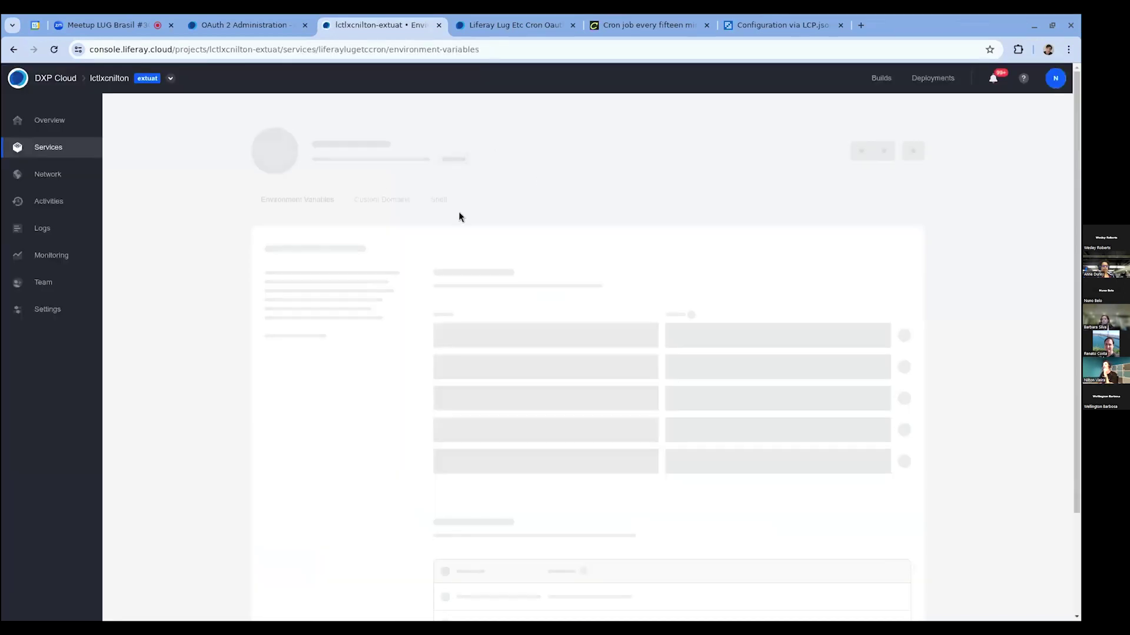
left_click(453, 207)
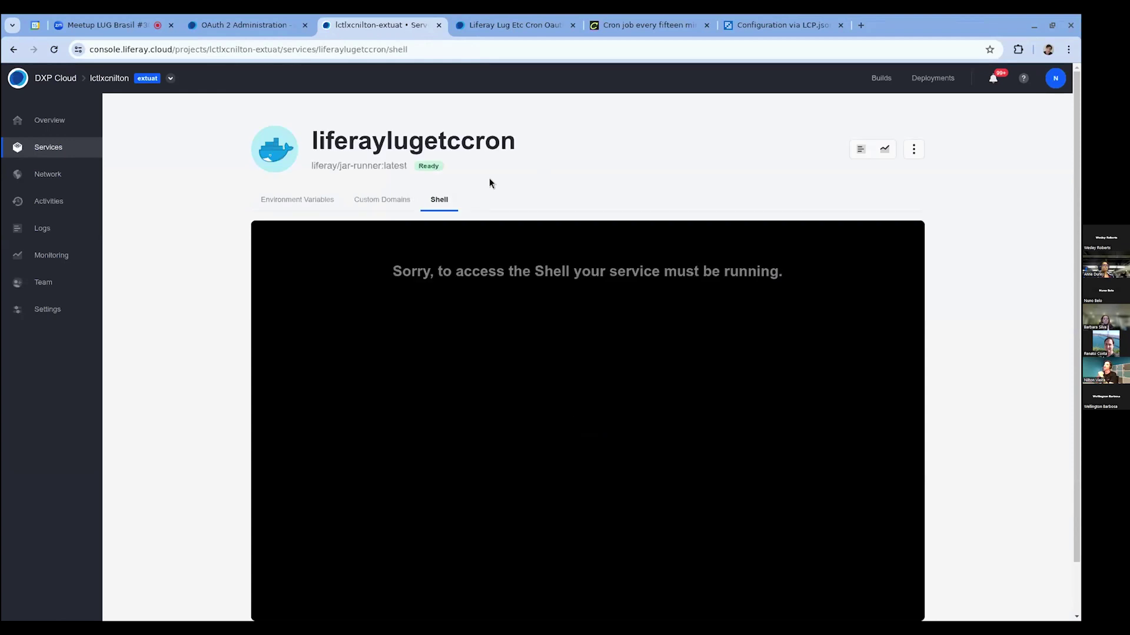
left_click_drag(785, 272, 703, 274)
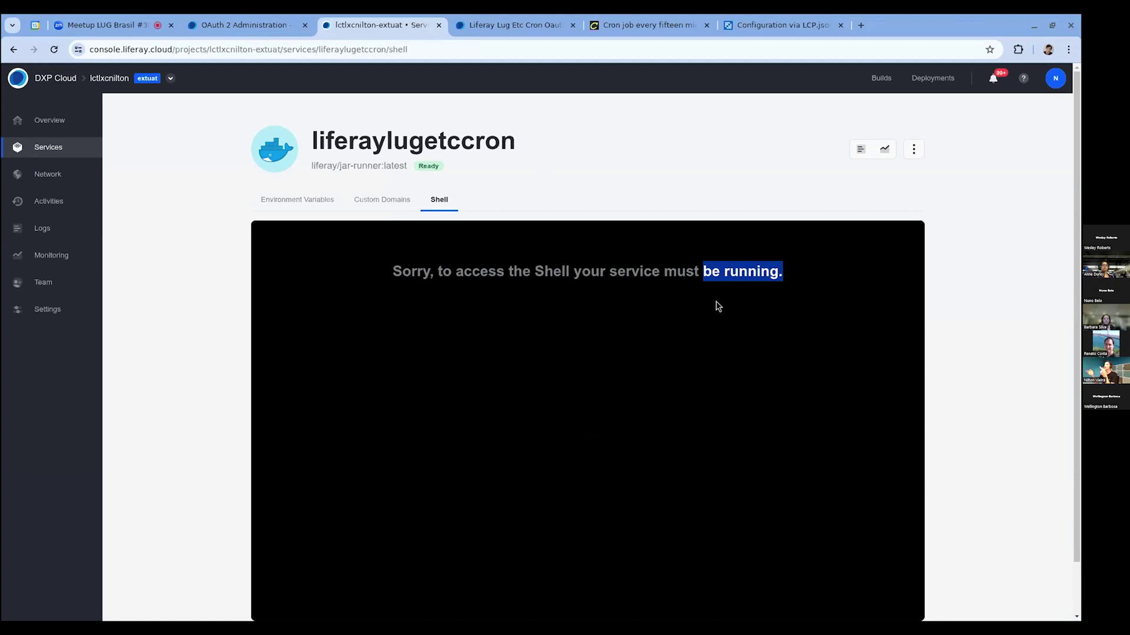
Step: Open the cron extension's LCP.json in the code editor and set its kind to Deployment
key("alt+Tab")
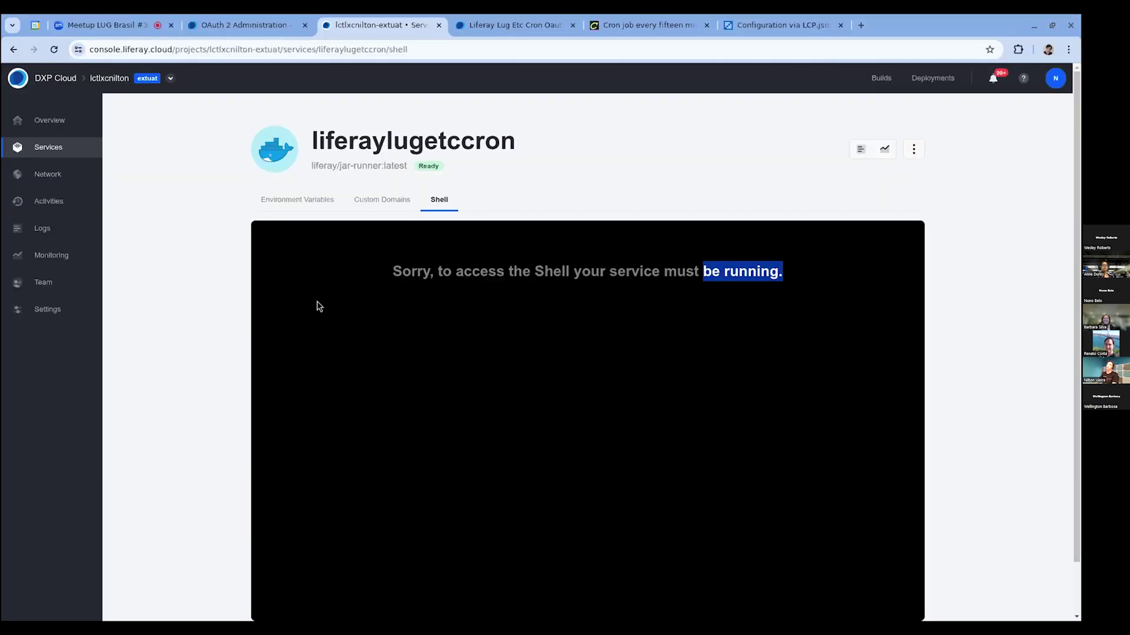
double_click(75, 267)
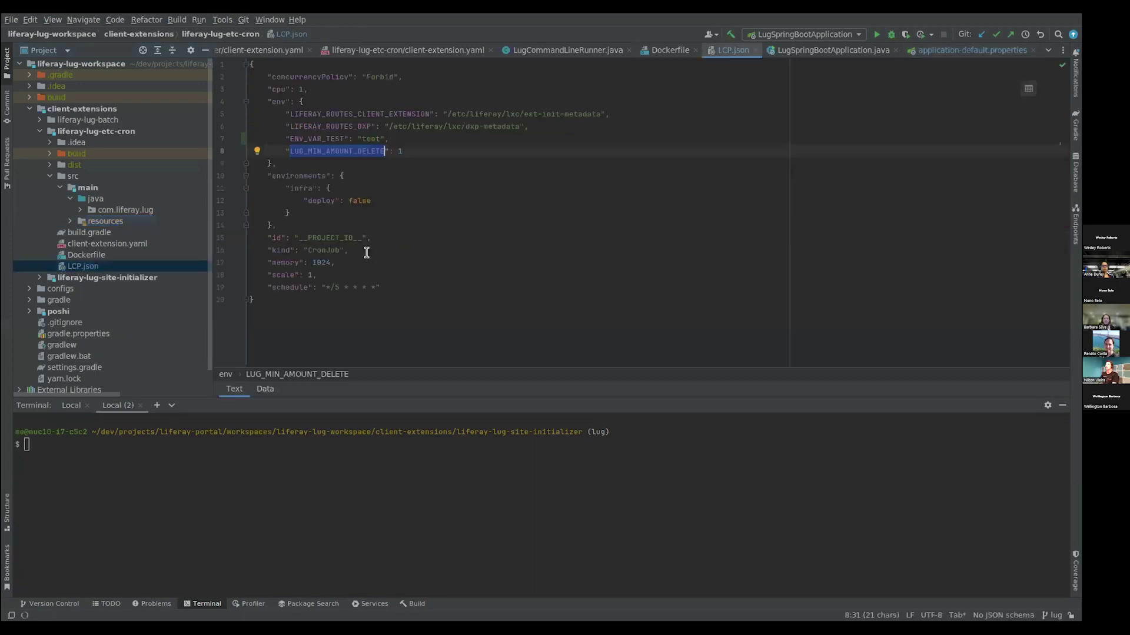
left_click(328, 250)
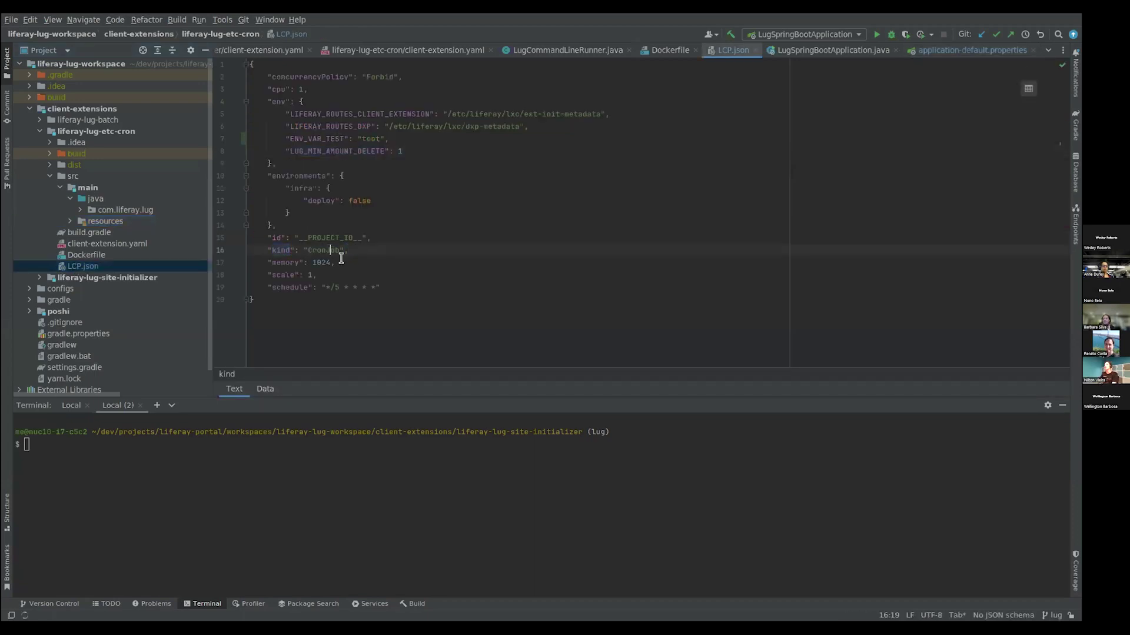
double_click(331, 250)
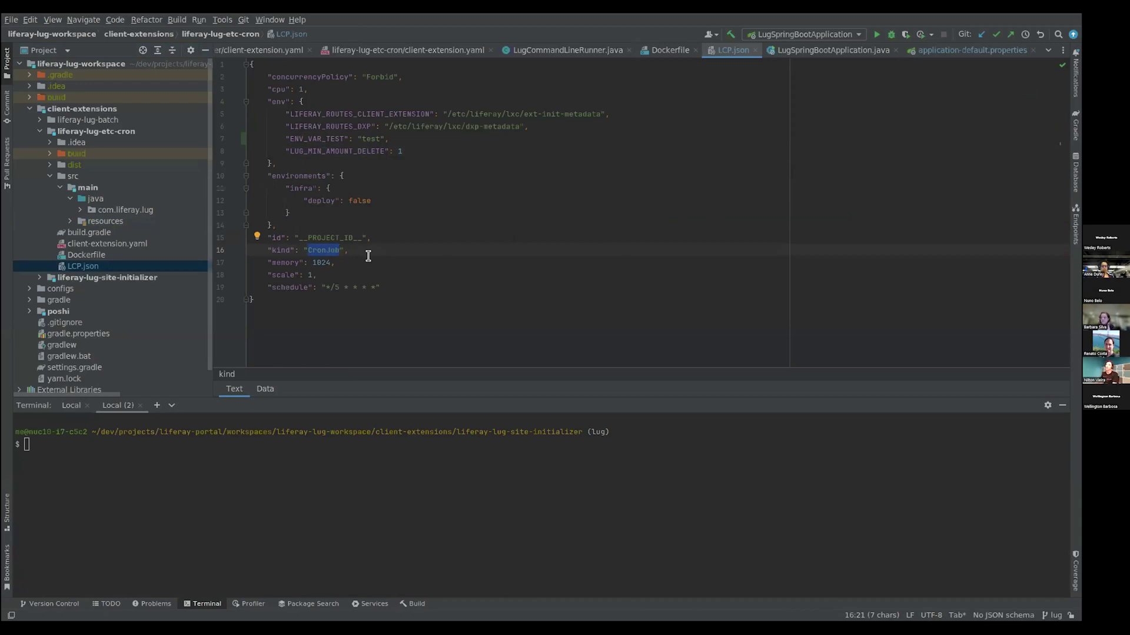
type("Deplo")
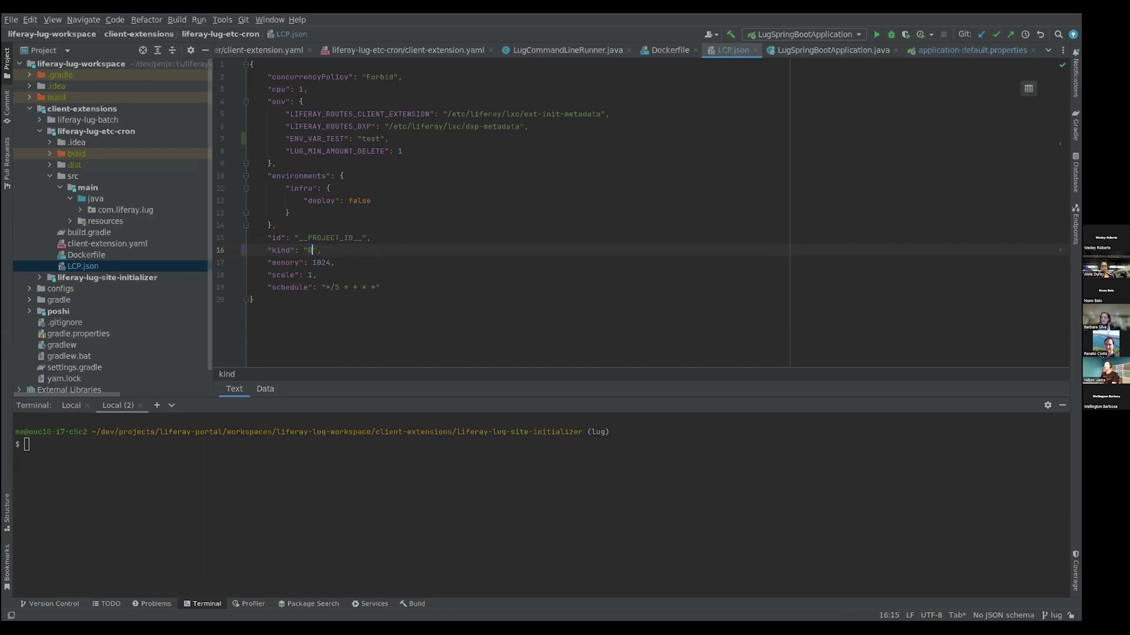
type("yment")
Step: Compare the kind setting in LCP.json with the liferaylugetccron service's Shell page in the browser
key("alt+Tab")
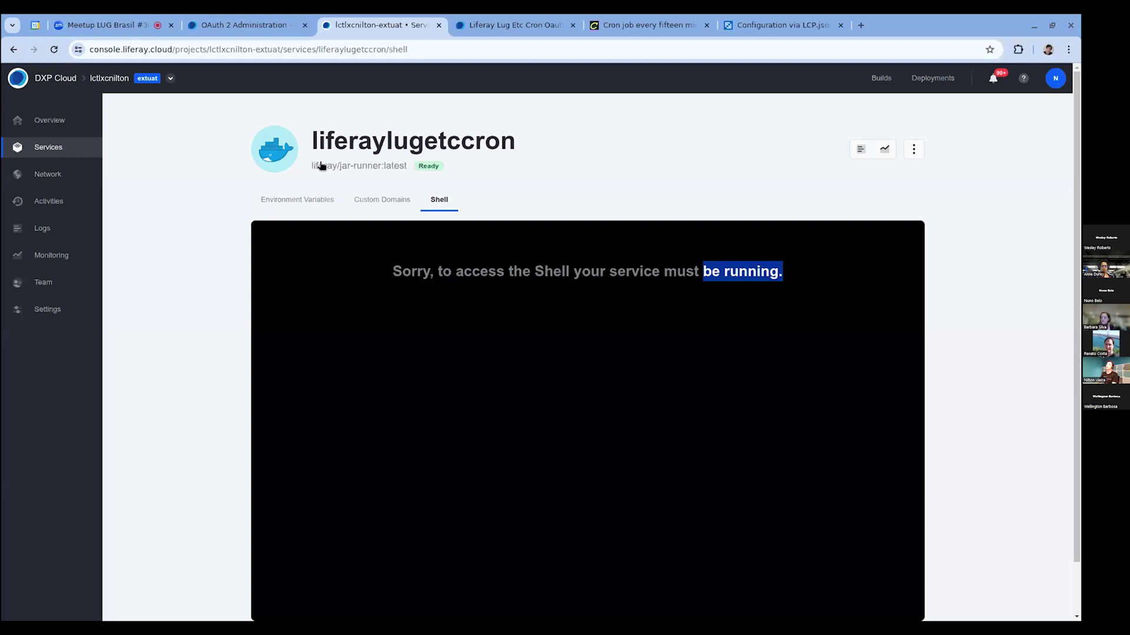
key("alt+Tab")
key("alt+Tab")
key("alt+Tab")
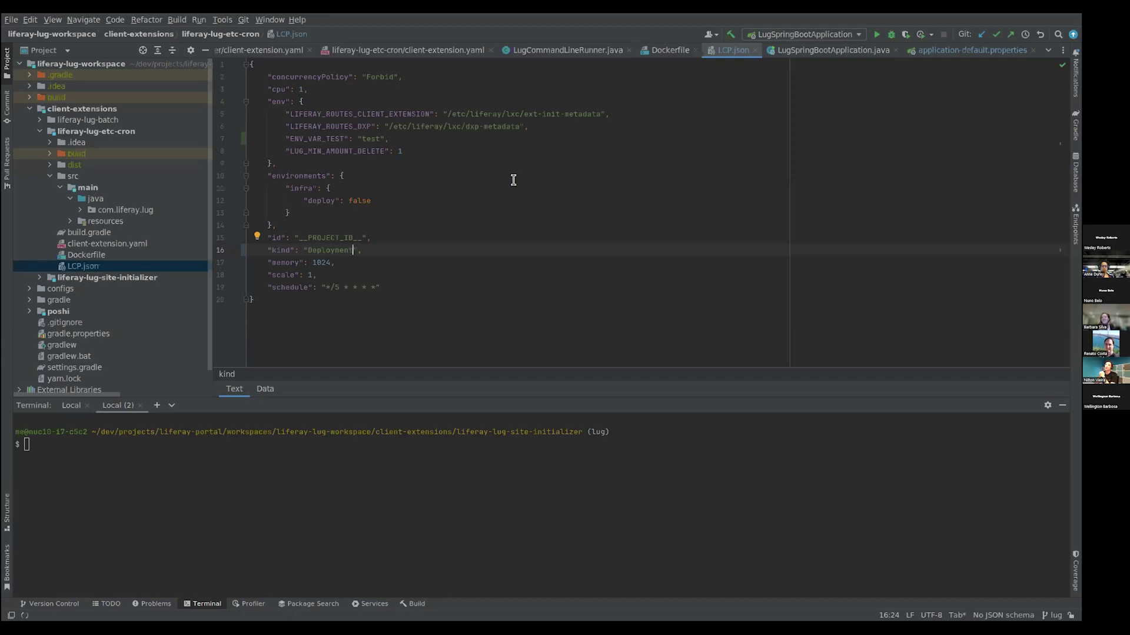
double_click(331, 250)
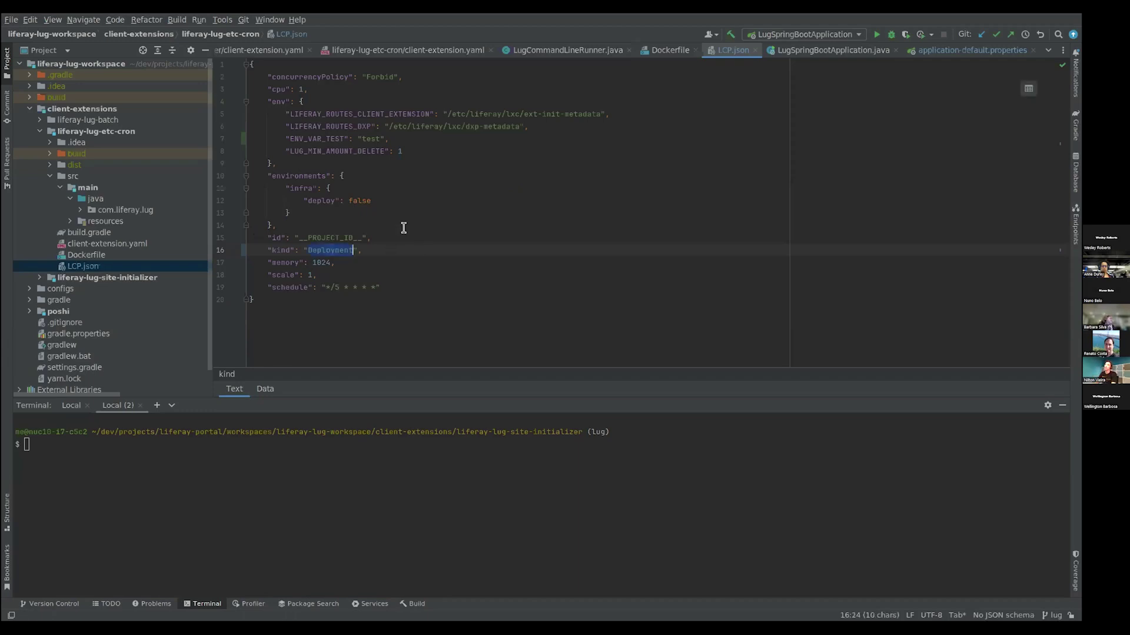
key("alt+Tab")
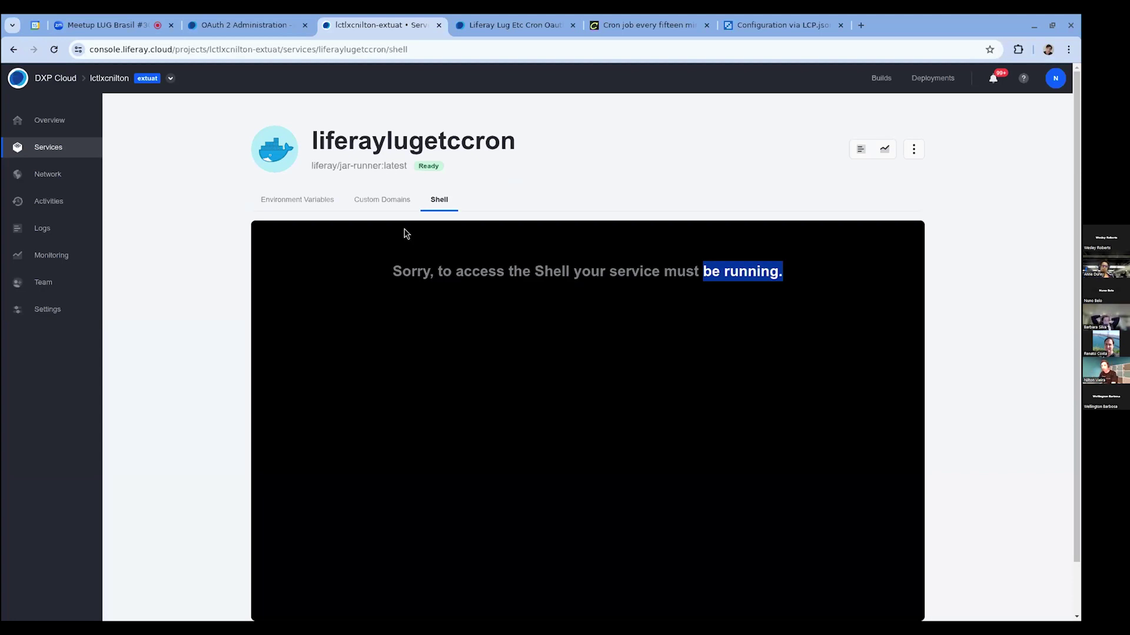
key("alt+Tab")
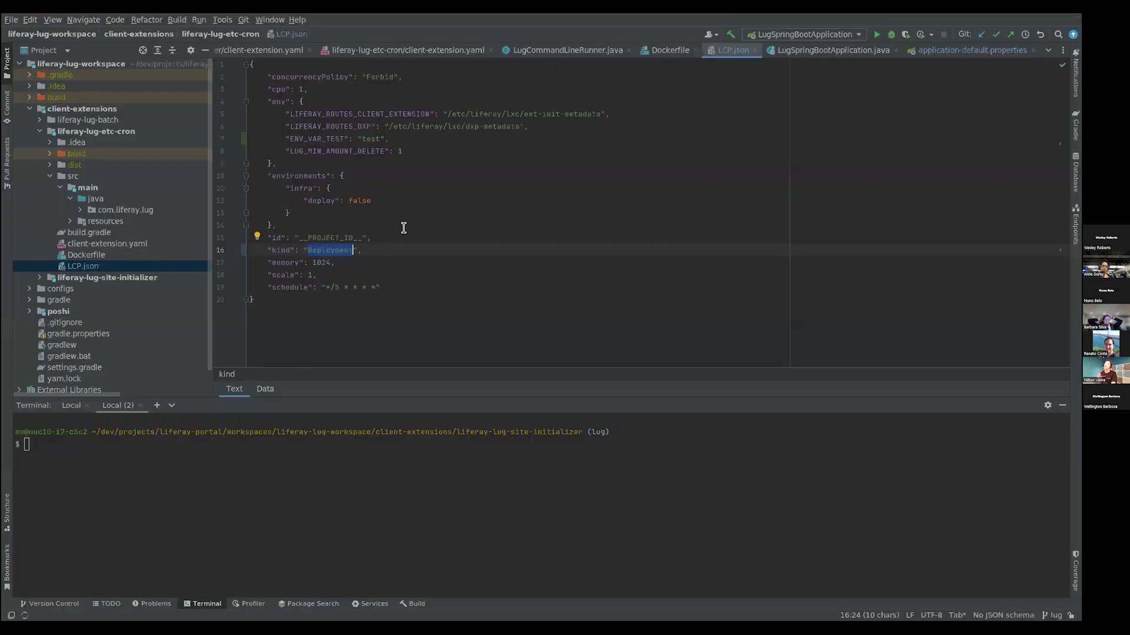
key("alt+Tab")
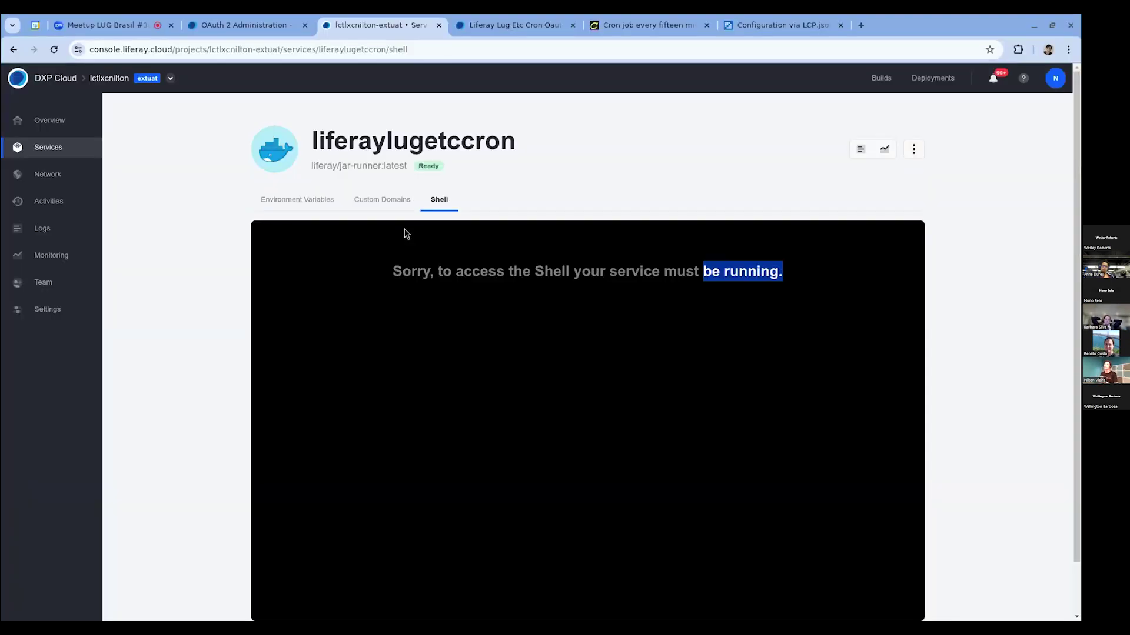
key("alt+Tab")
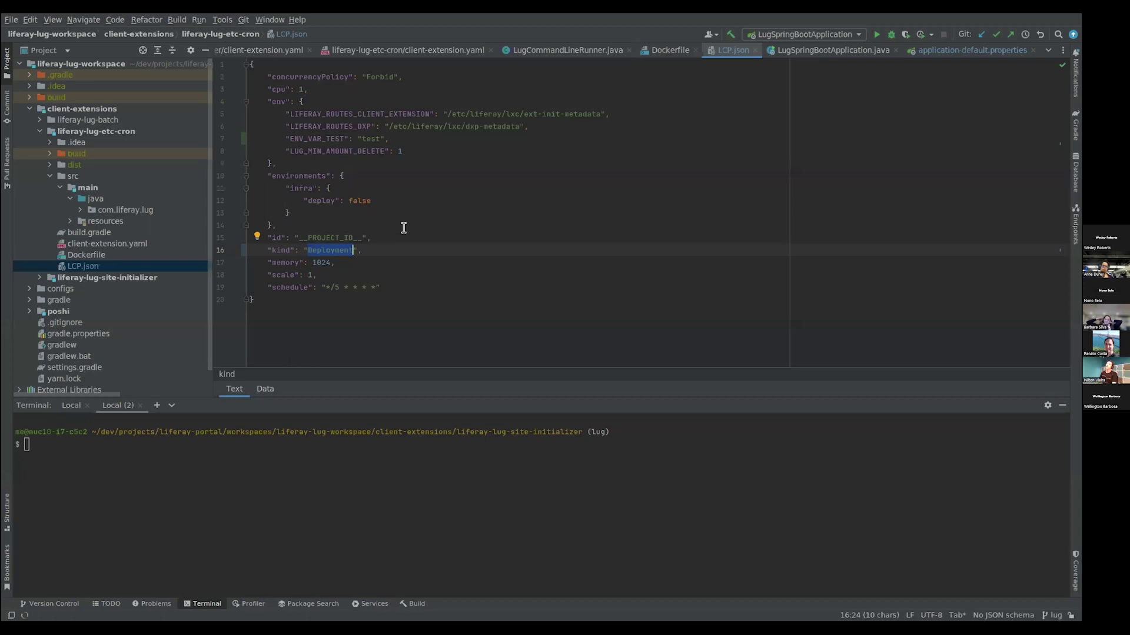
left_click(300, 262)
double_click(321, 251)
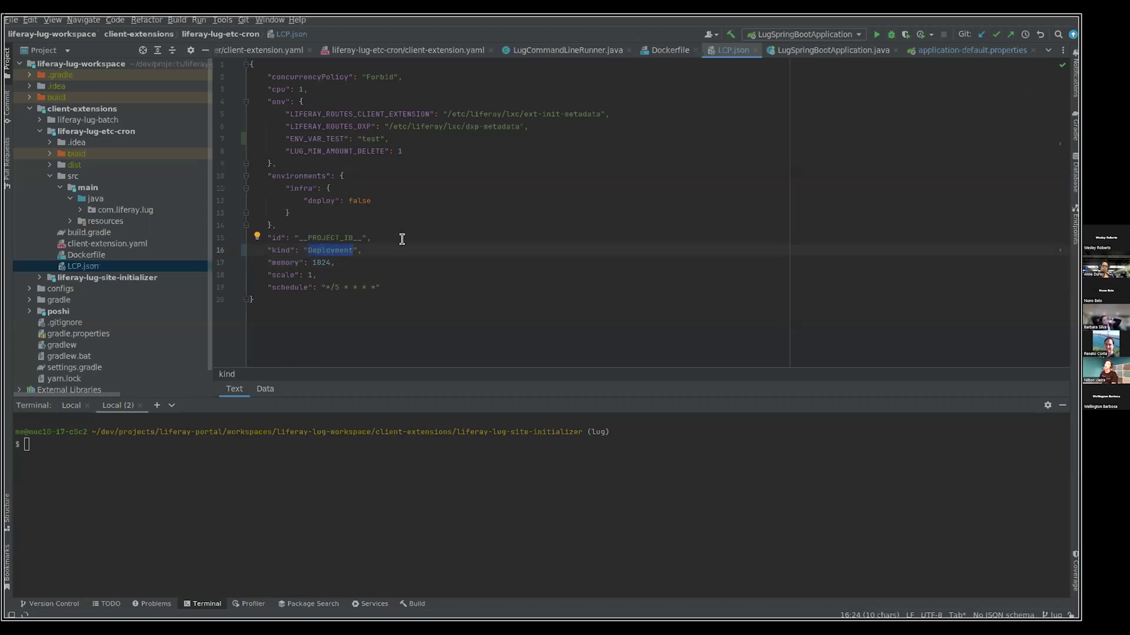
key("alt+Tab")
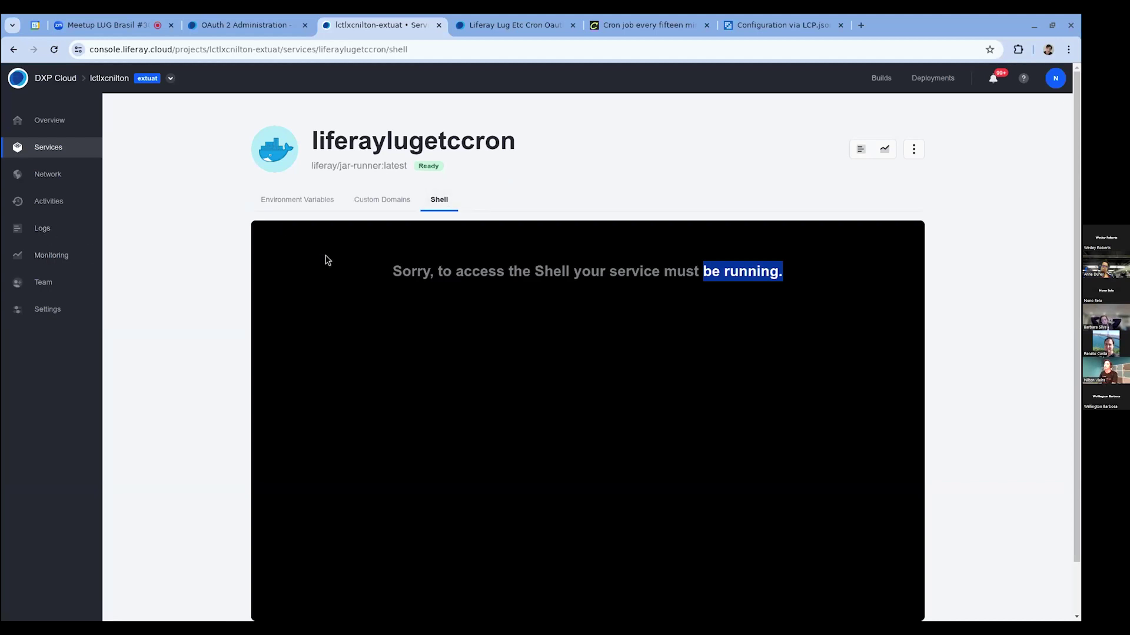
key("alt+Tab")
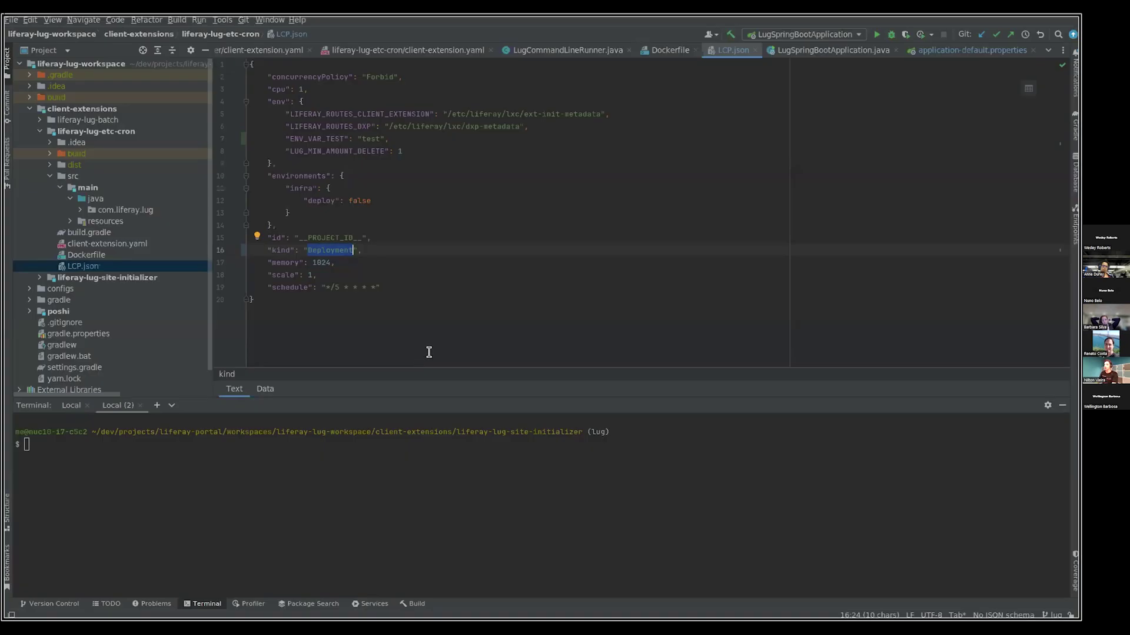
Step: Switch to the terminal, change into the cron extension's dist folder and list its contents
key("alt+Tab")
type("cd di")
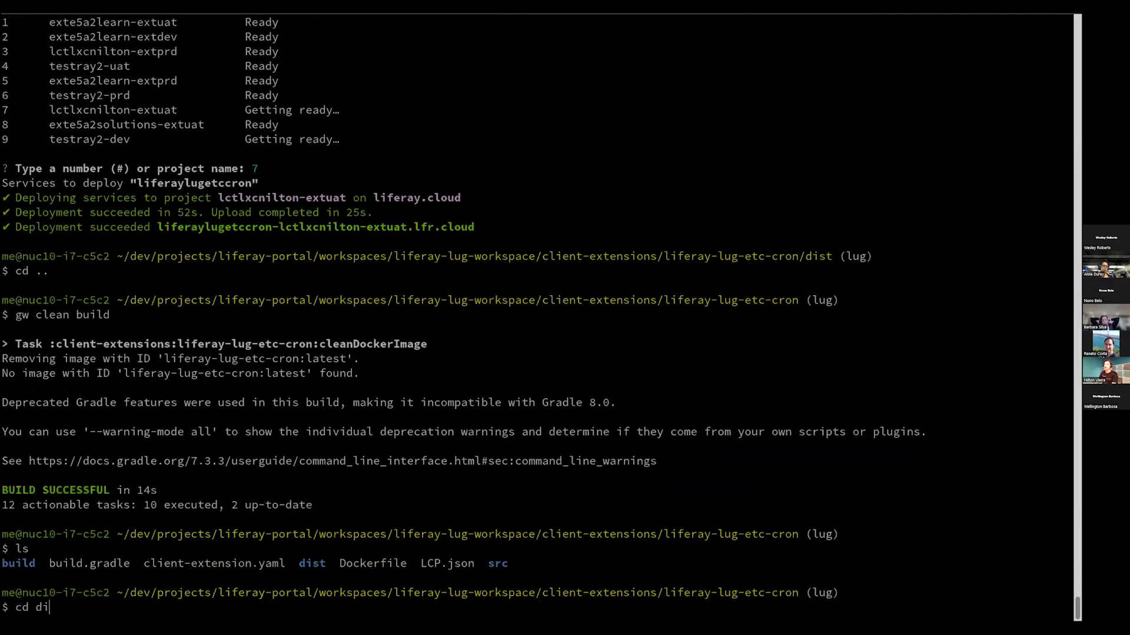
key("Tab")
key("Return")
type("ls")
key("Return")
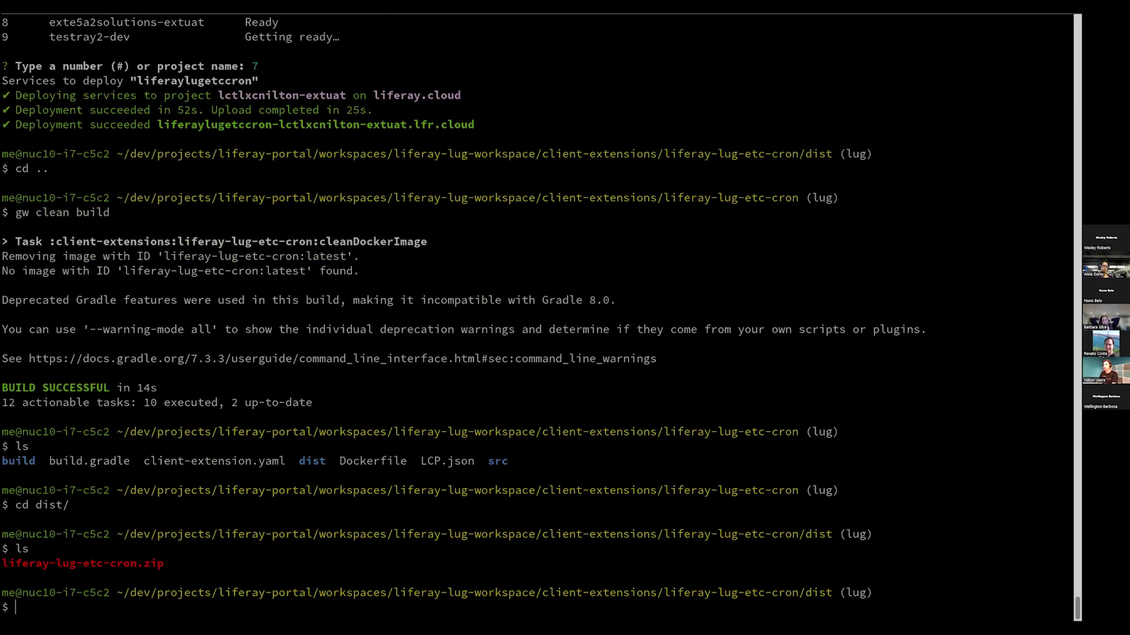
type("lcp deploy -")
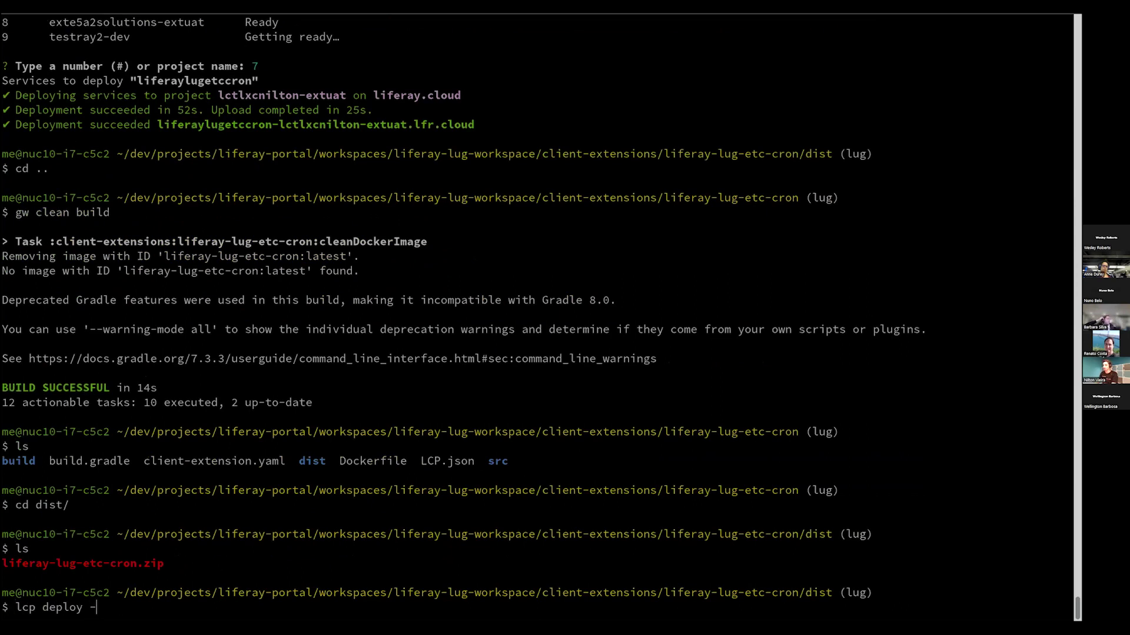
type("-extension")
key("Return")
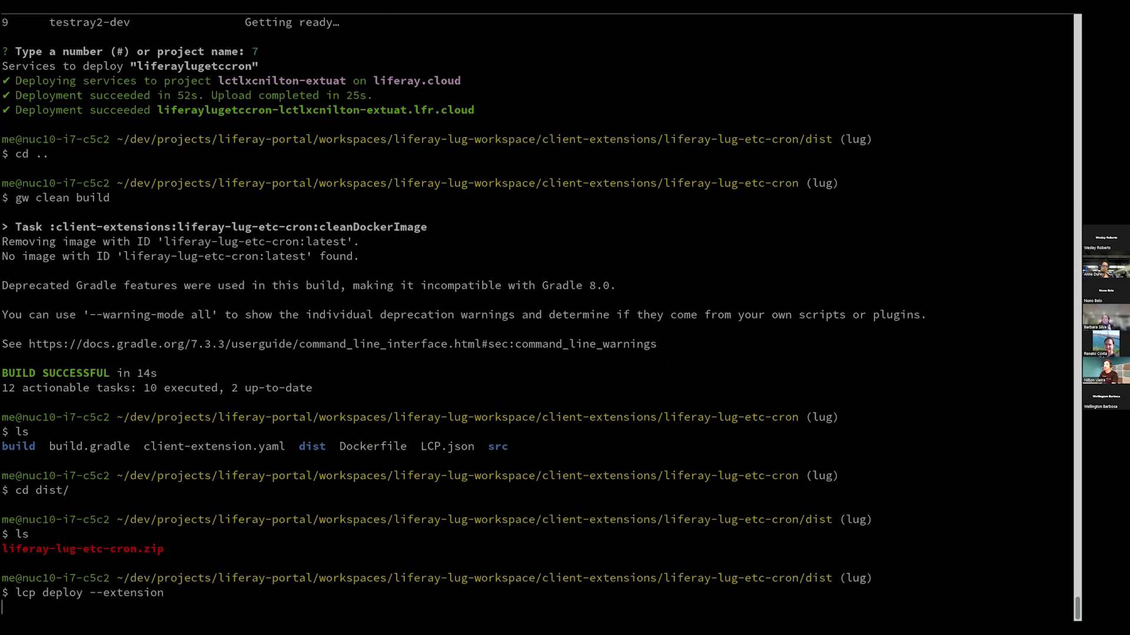
key("ctrl+c")
Step: Run lcp deploy --extension with liferay-lug-etc-cron.zip and choose project 7, lctlxcnilton-extuat, as the target
key("Up")
type("liferay-lug-etc-cron.zip")
key("Return")
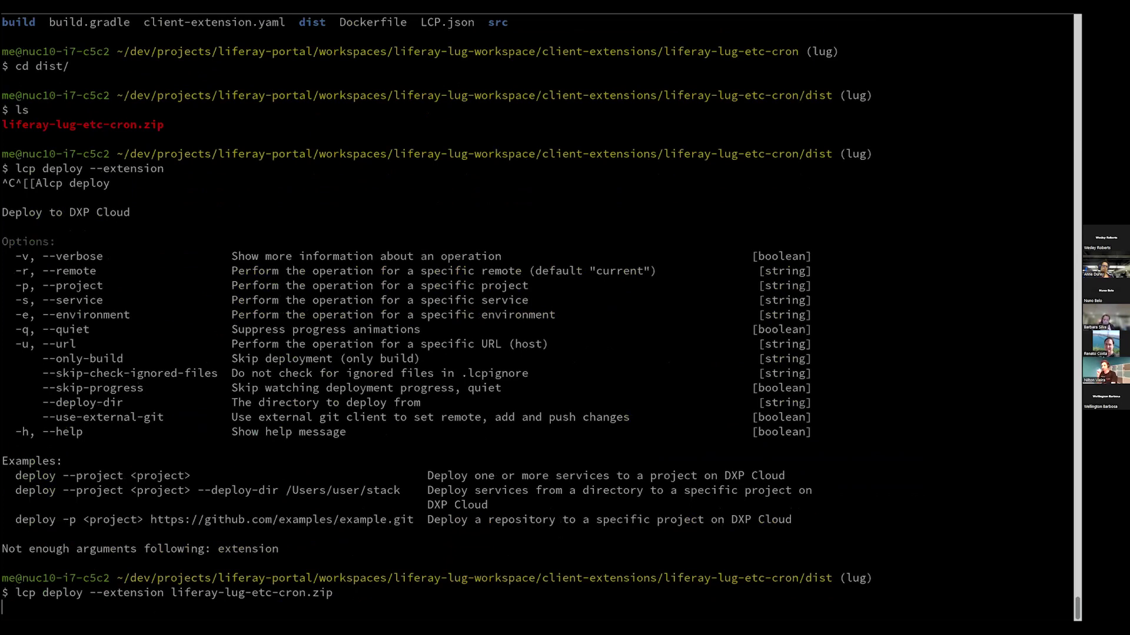
type("7")
key("Return")
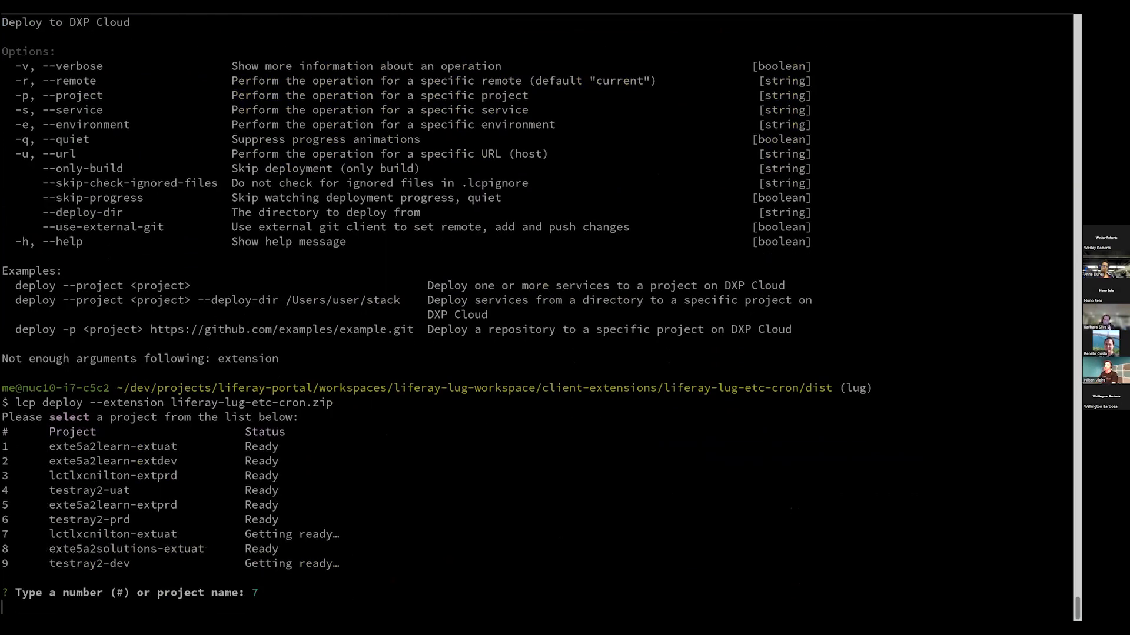
Step: Switch to the browser and check the liferaylugetccron service on the project's Overview page
key("alt+Tab")
key("alt+Tab")
left_click(66, 122)
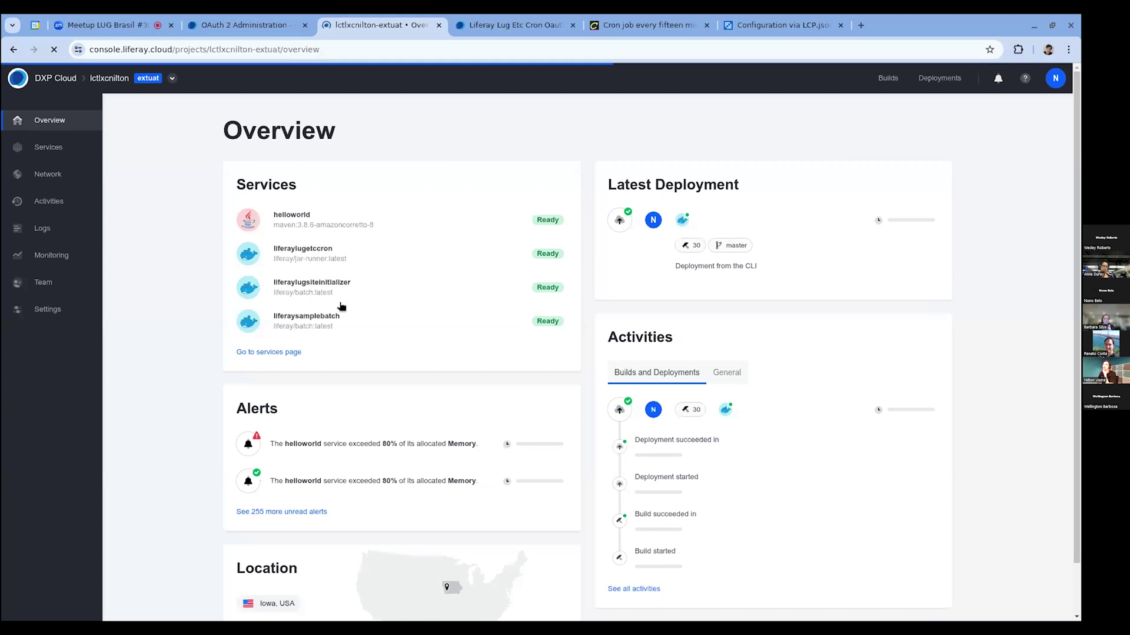
mouse_move(246, 247)
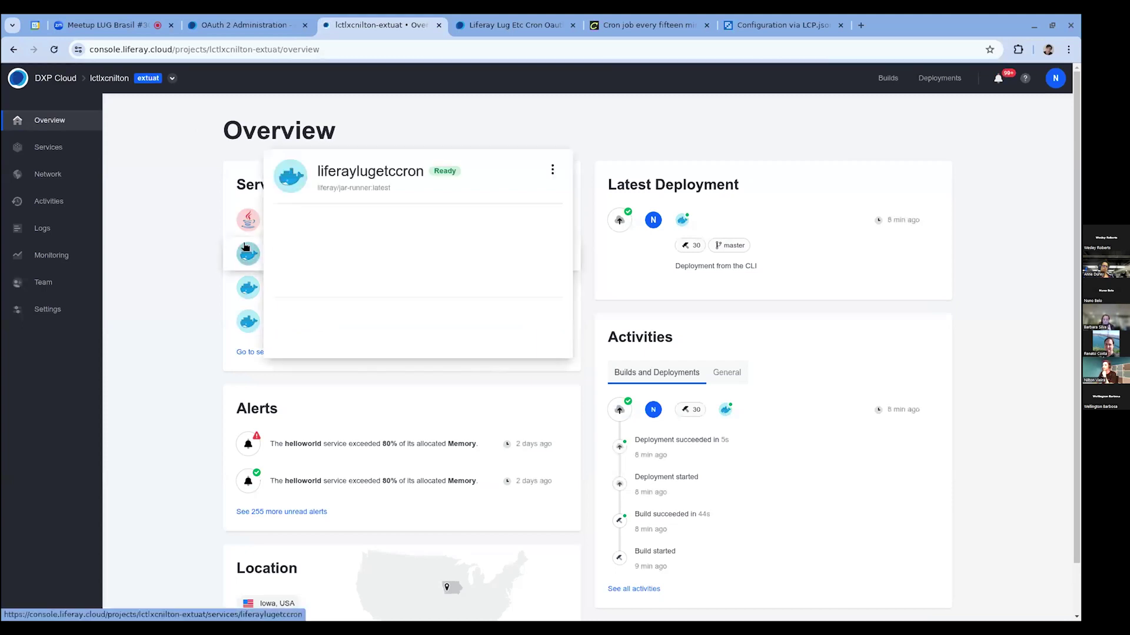
Step: Switch to the code editor and review the schedule setting in the cron extension's LCP.json
key("alt+Tab")
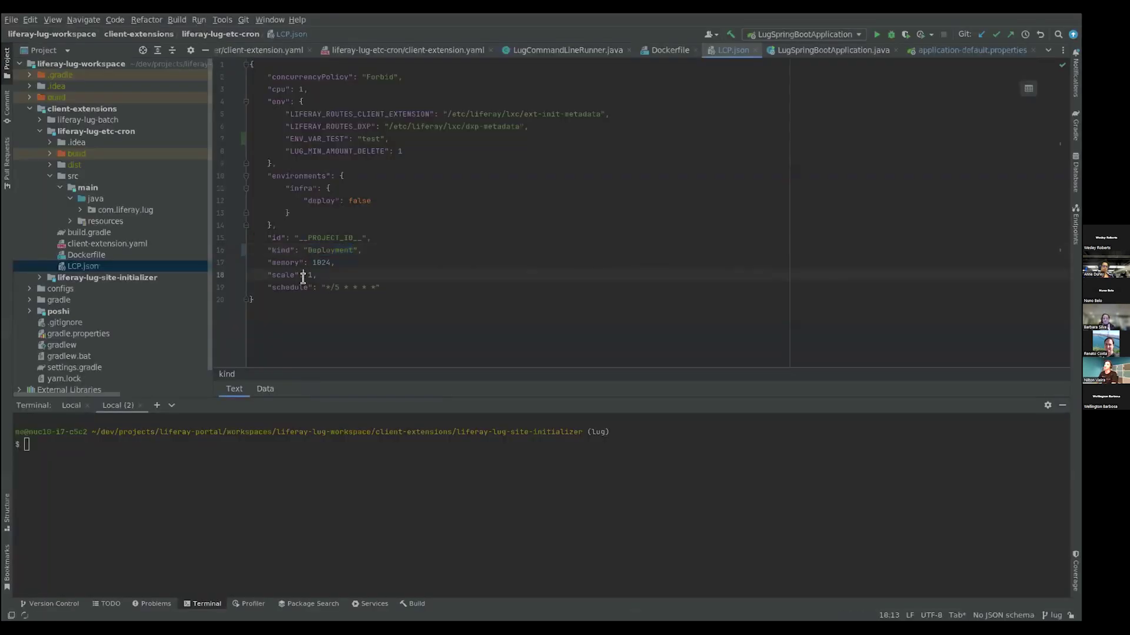
left_click_drag(320, 288, 390, 288)
left_click(394, 288)
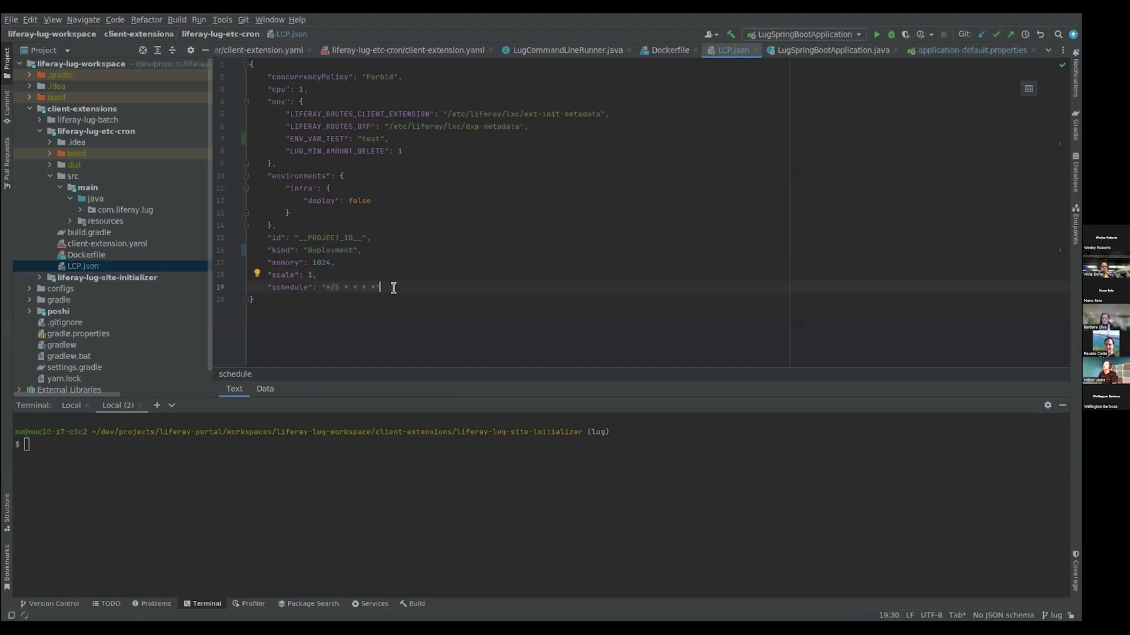
key("alt+Tab")
key("alt+Tab")
double_click(111, 256)
double_click(126, 267)
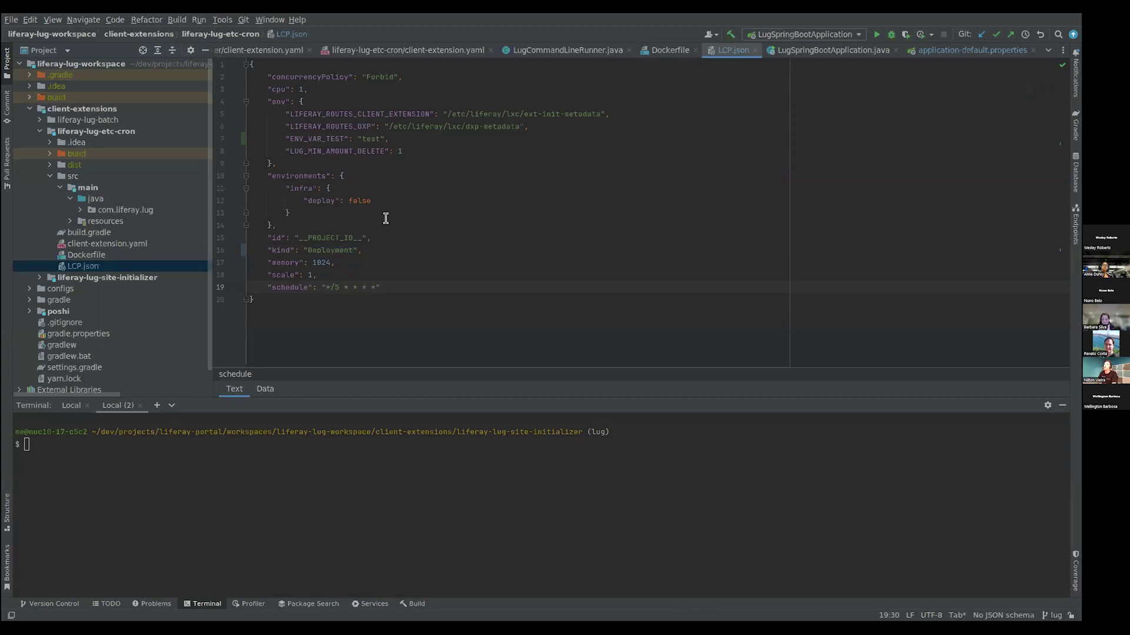
Step: Open the cron extension's Dockerfile and examine which jar file its COPY line picks up
double_click(209, 254)
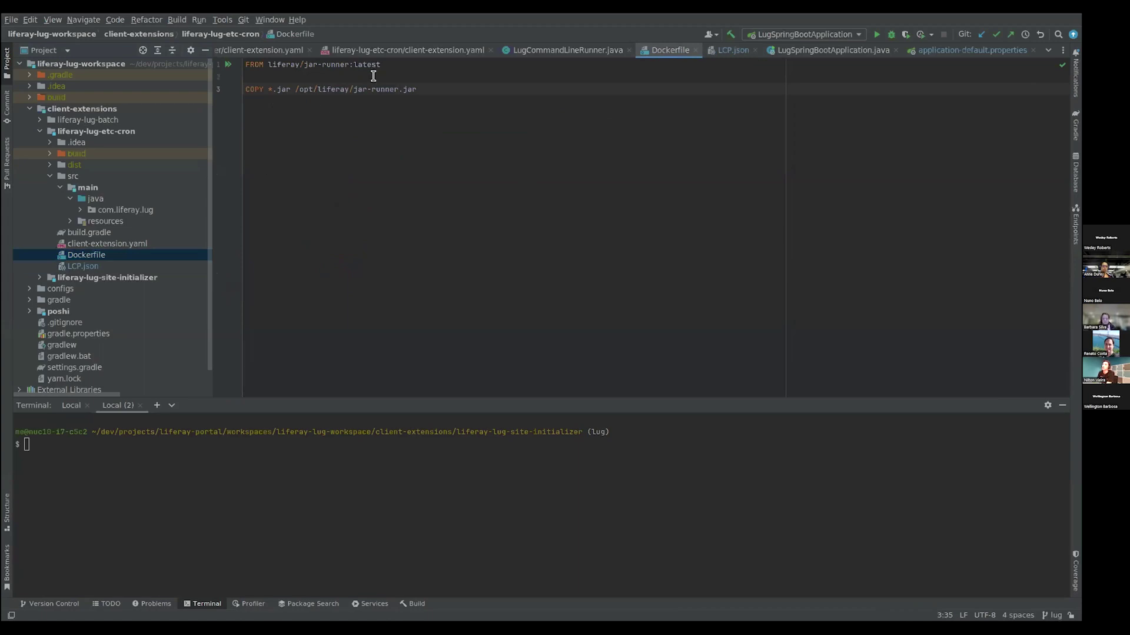
double_click(284, 90)
left_click(280, 89)
Step: Expand the com.liferay.lug package and look through the LugCommandLineRunner class
double_click(121, 210)
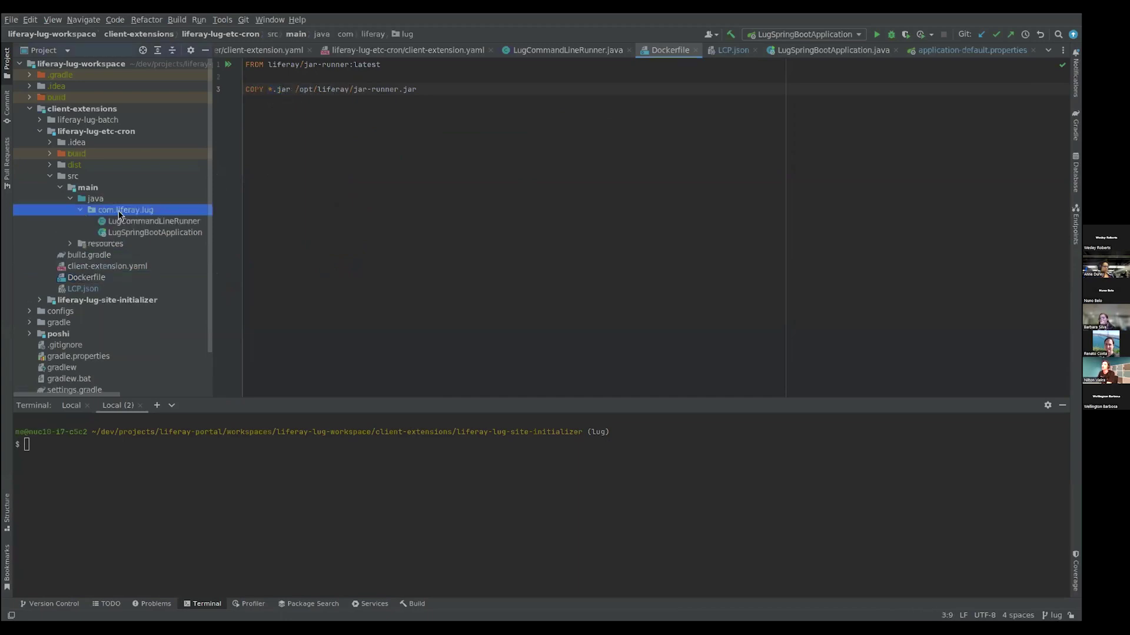
left_click(117, 222)
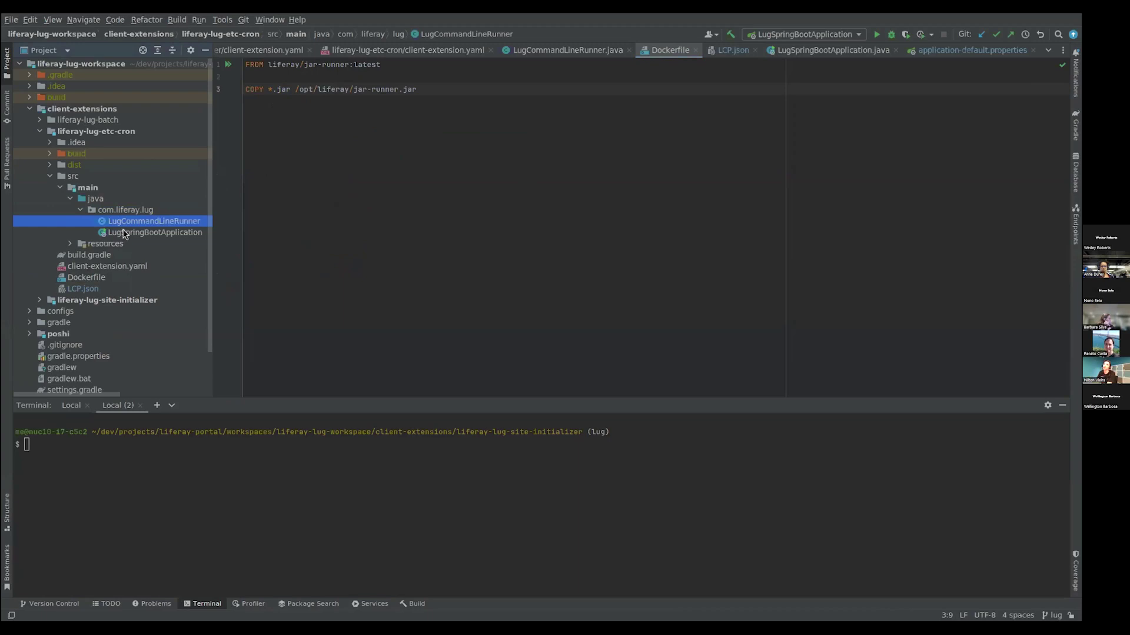
double_click(125, 223)
scroll(471, 271, "up", 10)
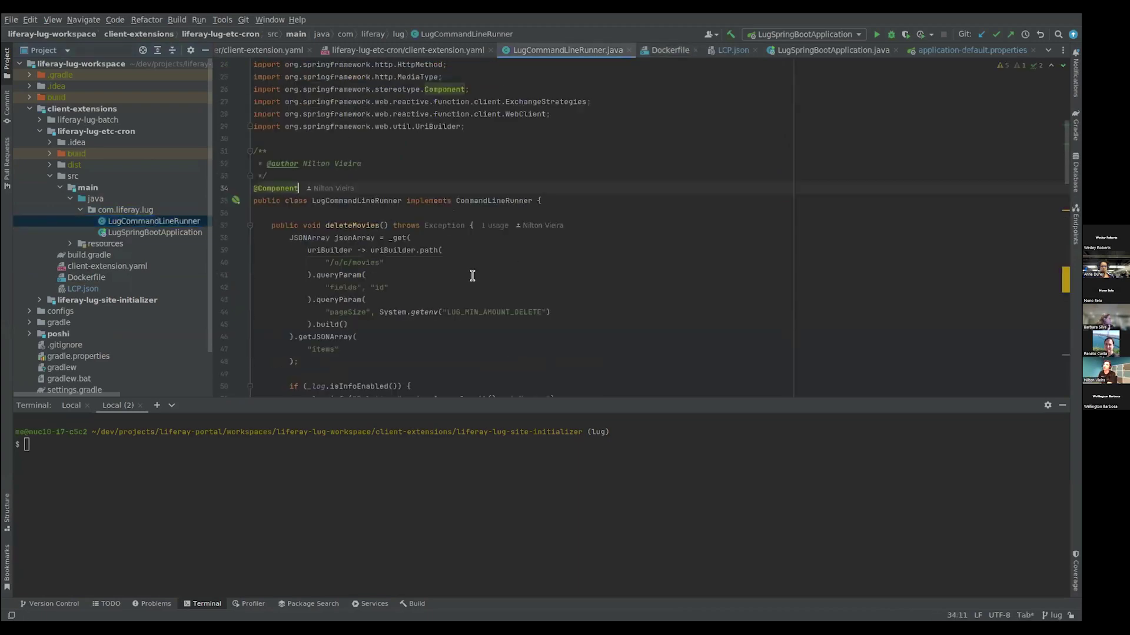
Step: Open the cron extension's client-extension.yaml and examine the bootJar task in its assemble block
left_click(95, 267)
double_click(95, 271)
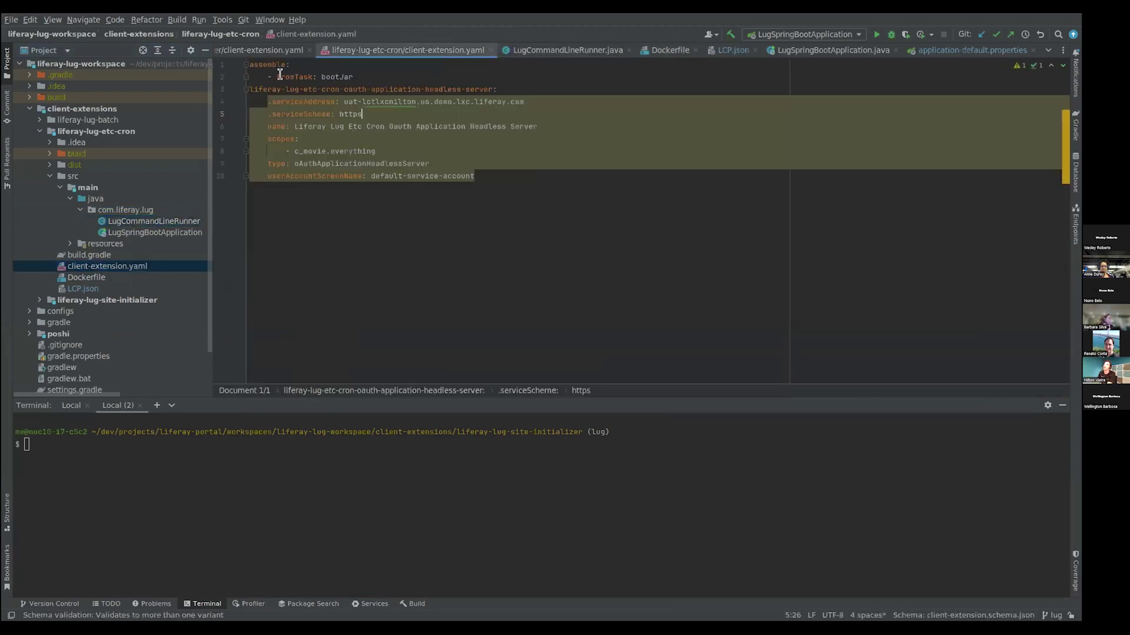
double_click(330, 76)
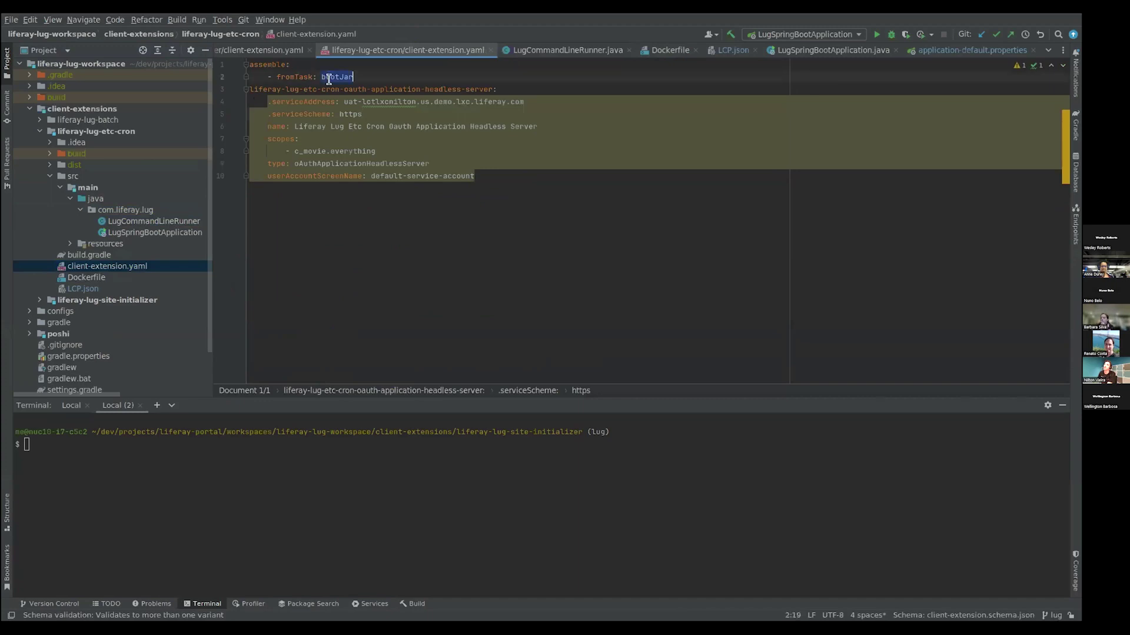
triple_click(378, 76)
left_click(378, 76)
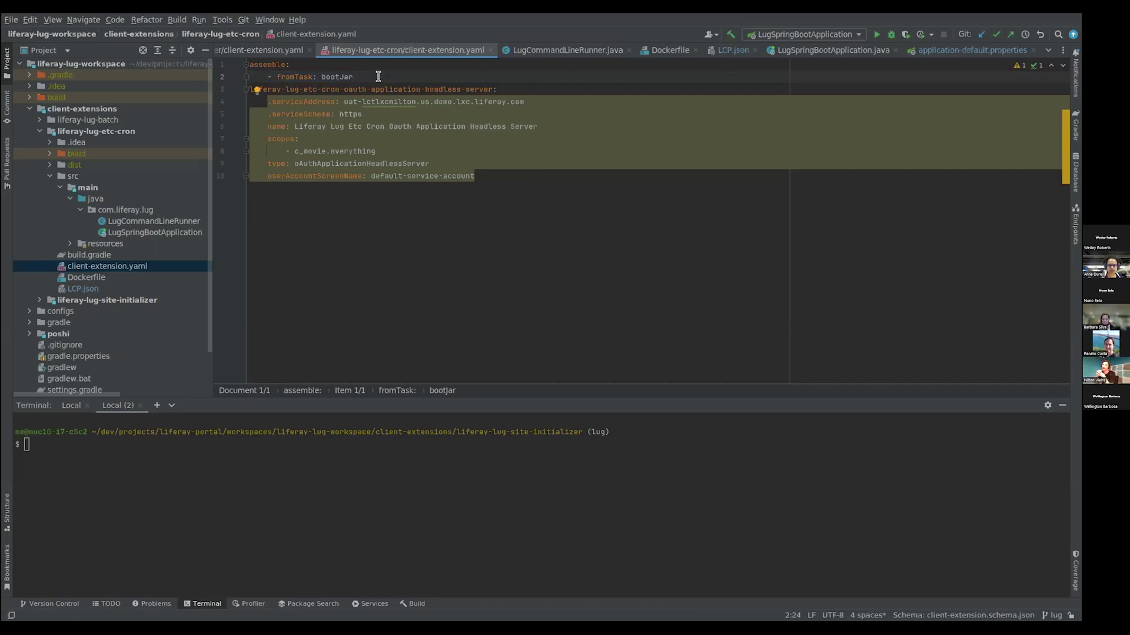
Step: Return to the Dockerfile and review the full source and destination paths of the COPY instruction
left_click(143, 277)
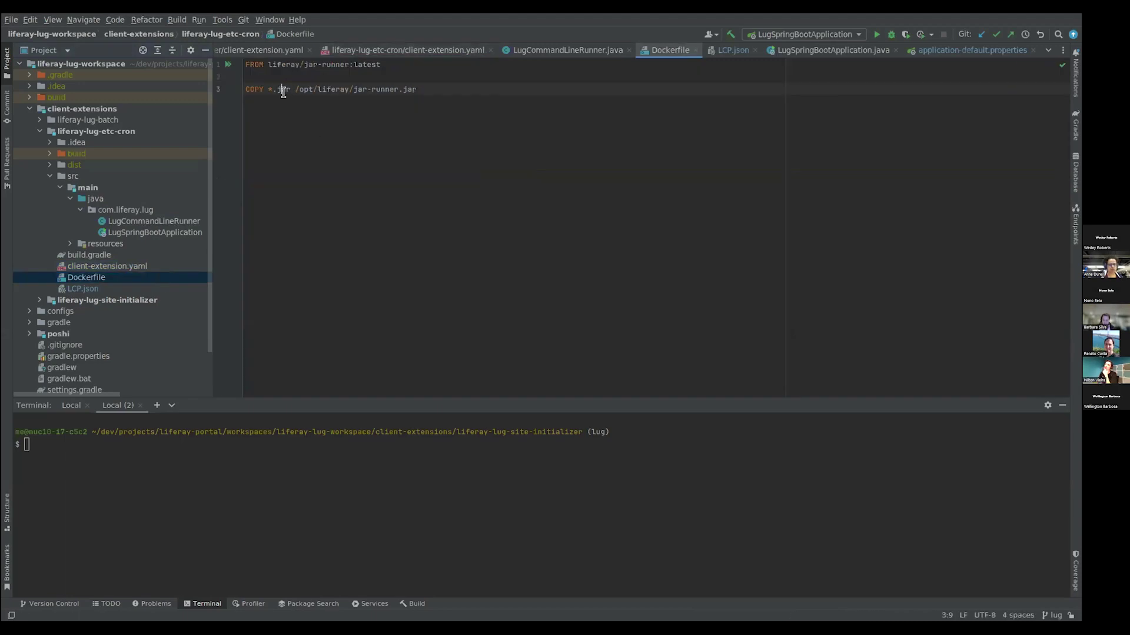
left_click_drag(273, 90, 417, 87)
left_click(418, 88)
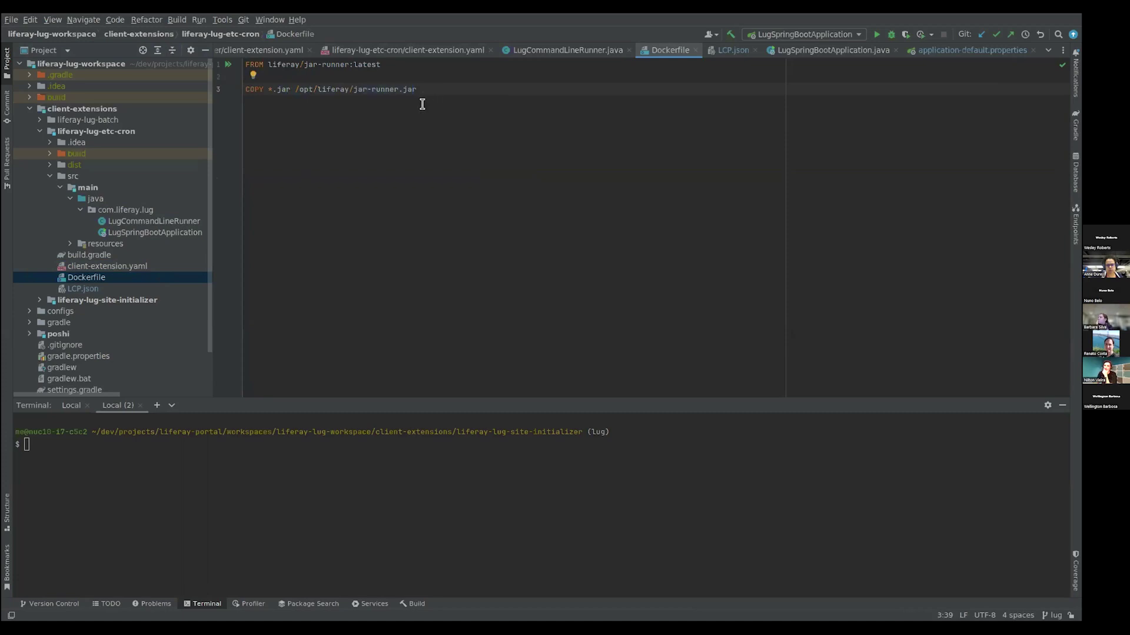
Step: Expand the build folder and its liferay-client-extension-build subfolder to inspect the generated liferay-lug-etc-cron.jar
left_click(49, 153)
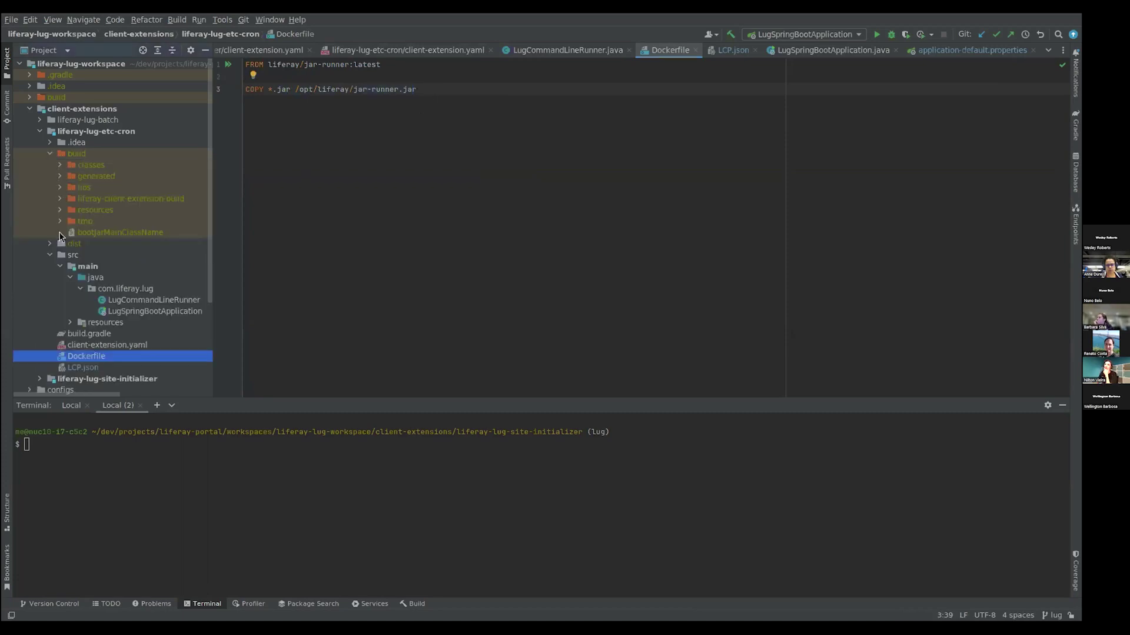
left_click(73, 199)
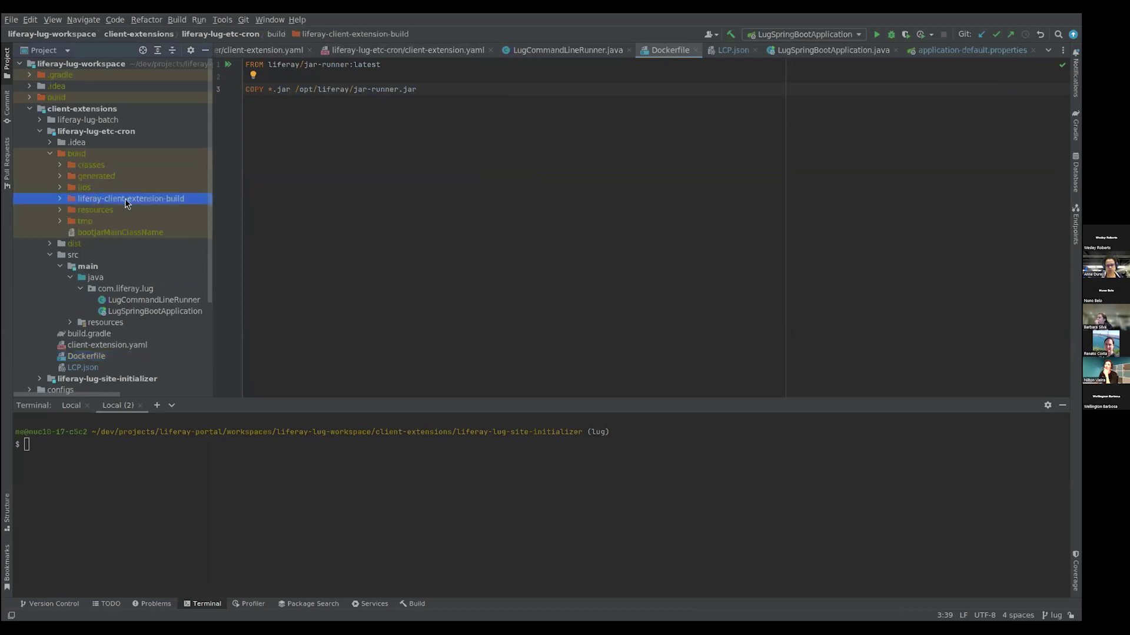
left_click(60, 199)
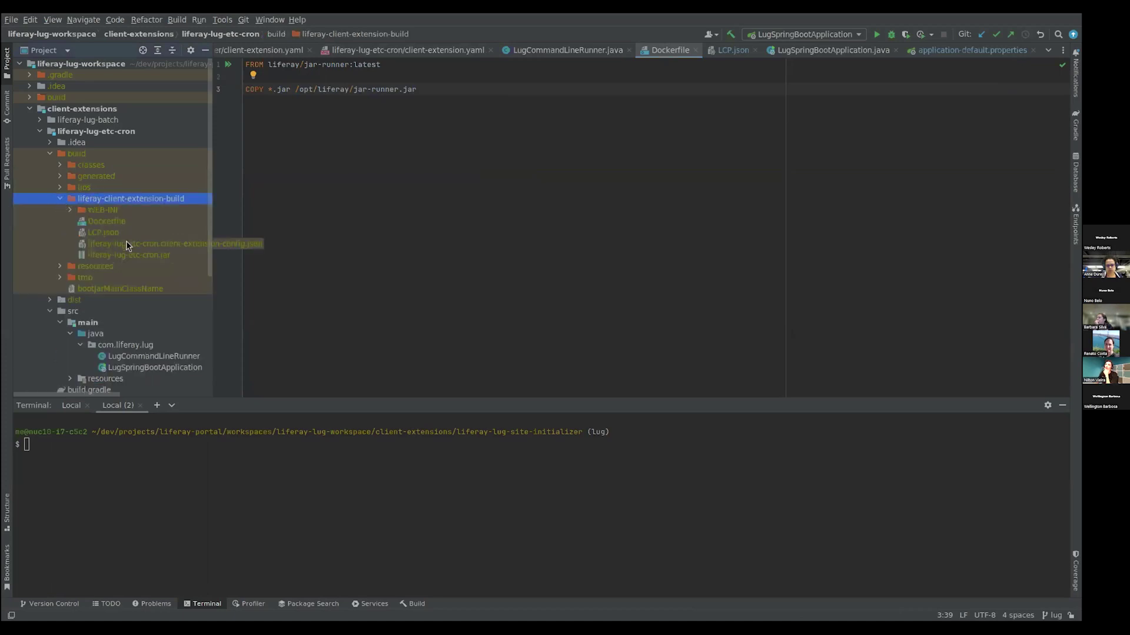
left_click(150, 255)
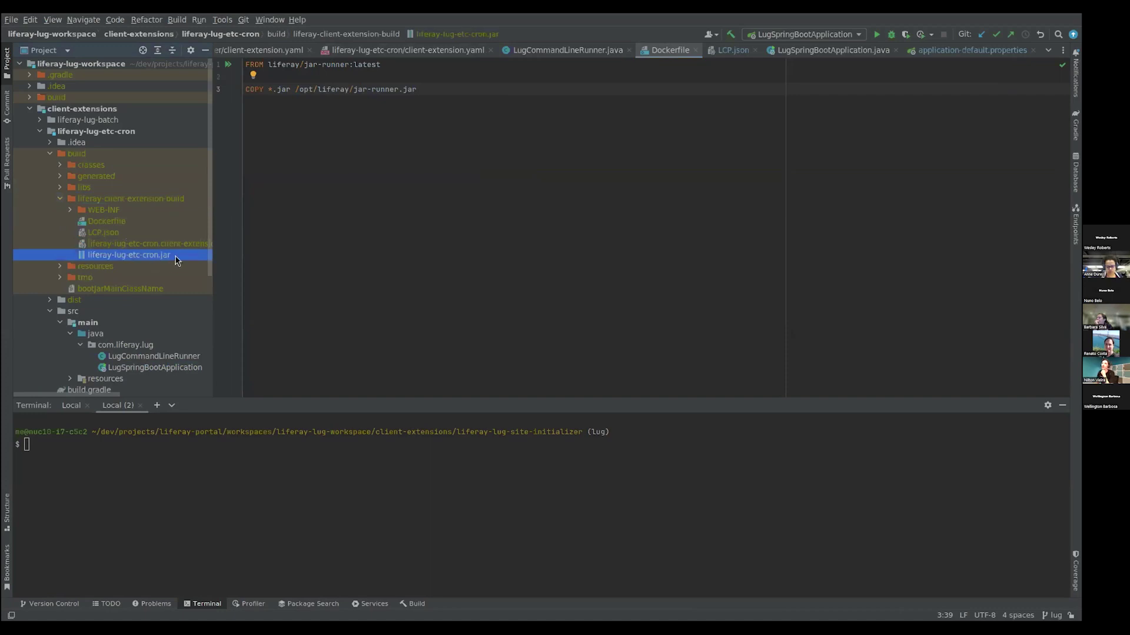
left_click(126, 201)
Step: Expand the cron extension's dist folder and locate the packaged liferay-lug-etc-cron.zip
scroll(156, 212, "down", 1)
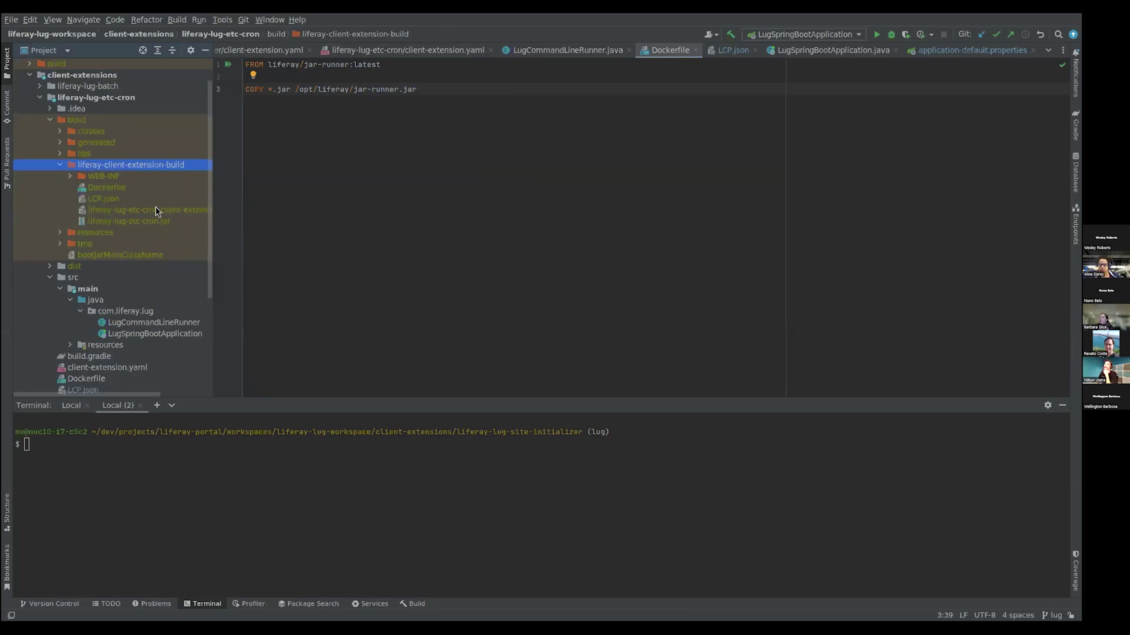
scroll(179, 227, "down", 2)
scroll(106, 206, "up", 2)
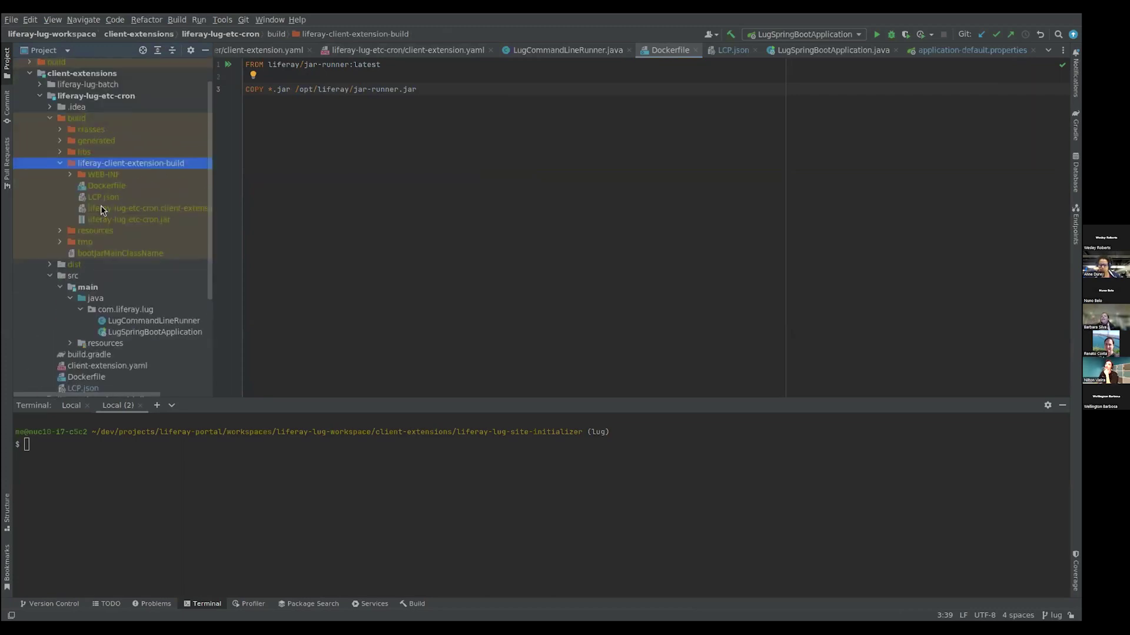
left_click(51, 266)
left_click(87, 279)
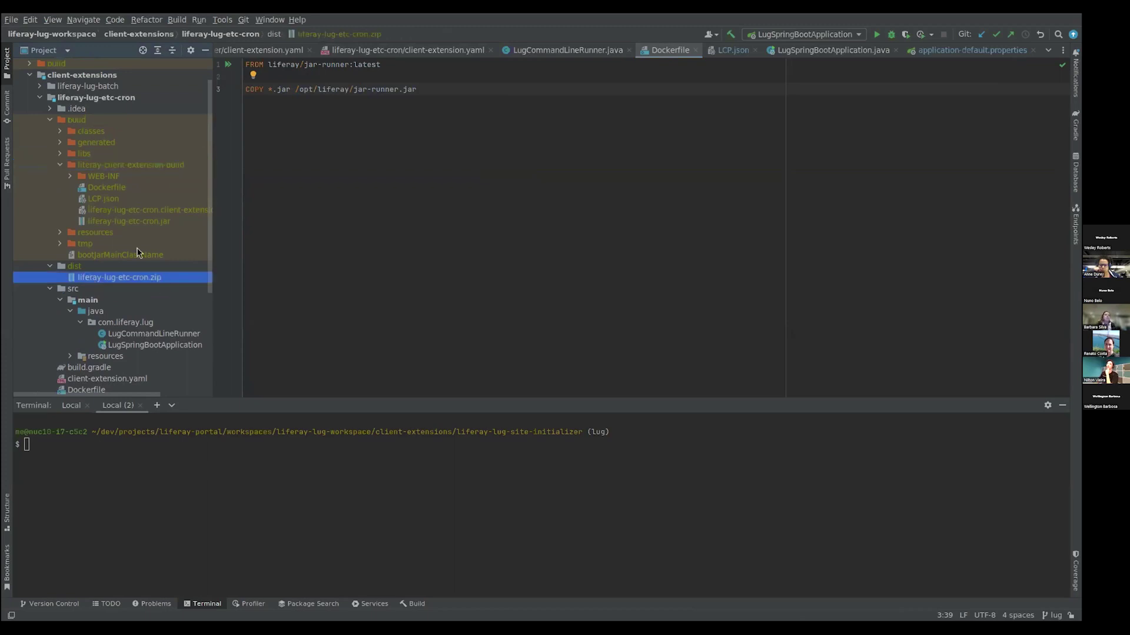
Step: Open the generated liferay-lug-etc-cron.client-extension-config.json, review its OAuth configuration and close it
left_click(92, 165)
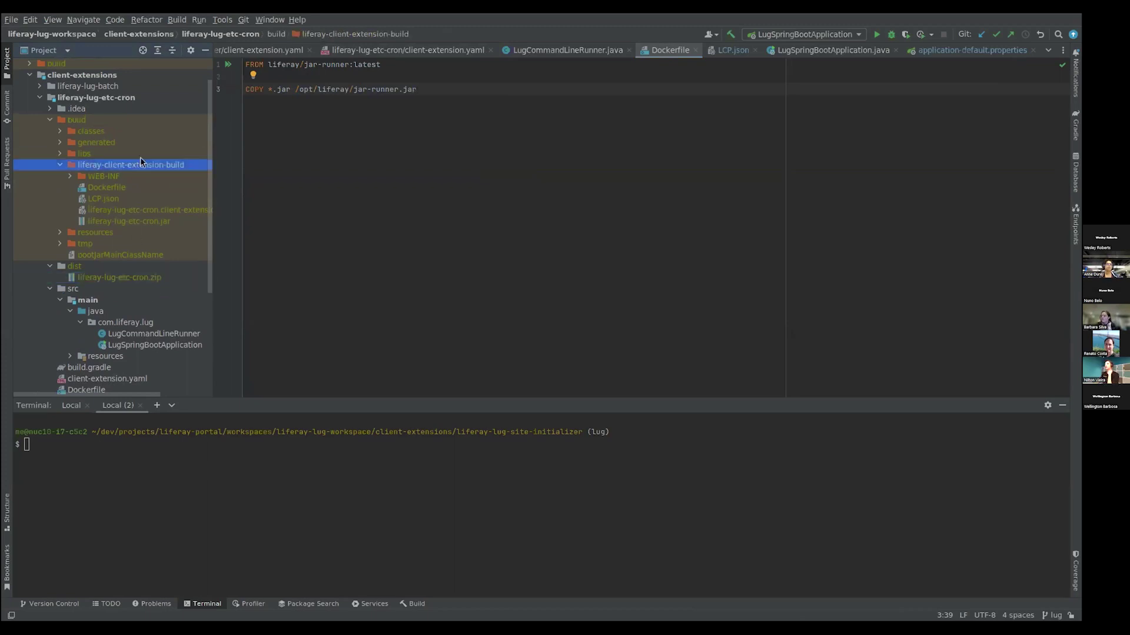
double_click(165, 212)
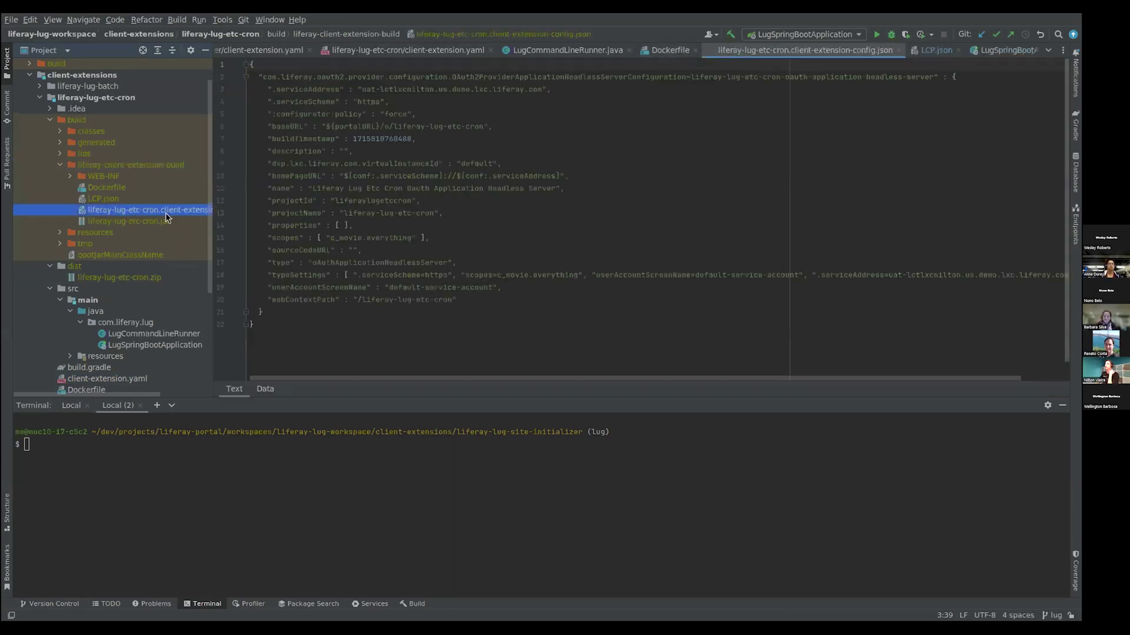
left_click(899, 51)
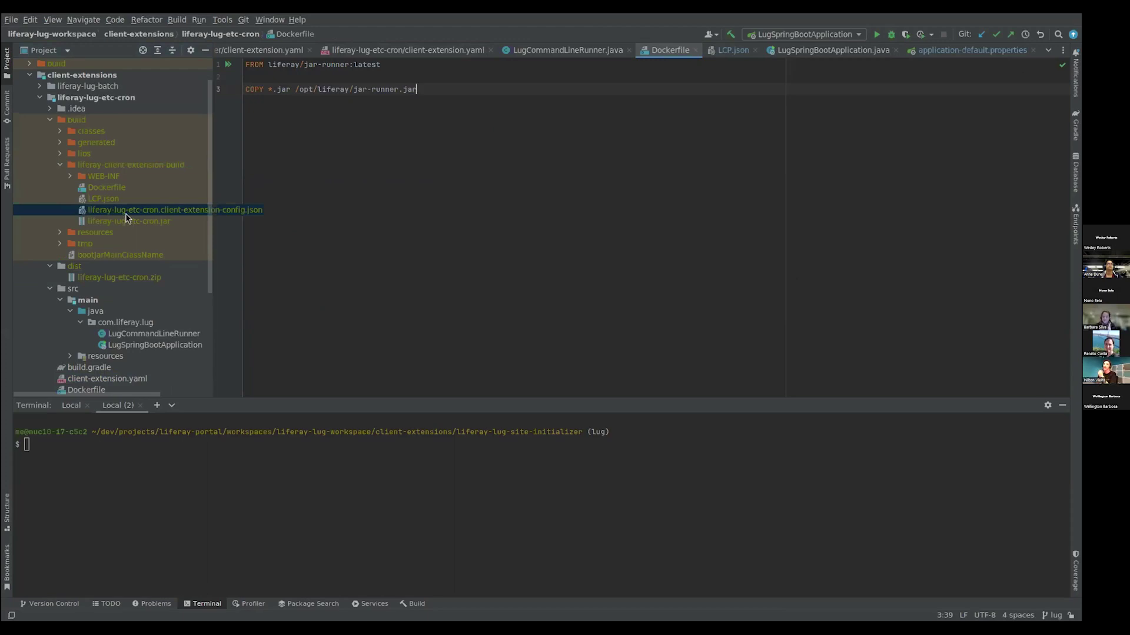
Step: Review the built jar against the Dockerfile's instructions, and check the LCP.json and Dockerfile copies in liferay-client-extension-build
left_click(191, 221)
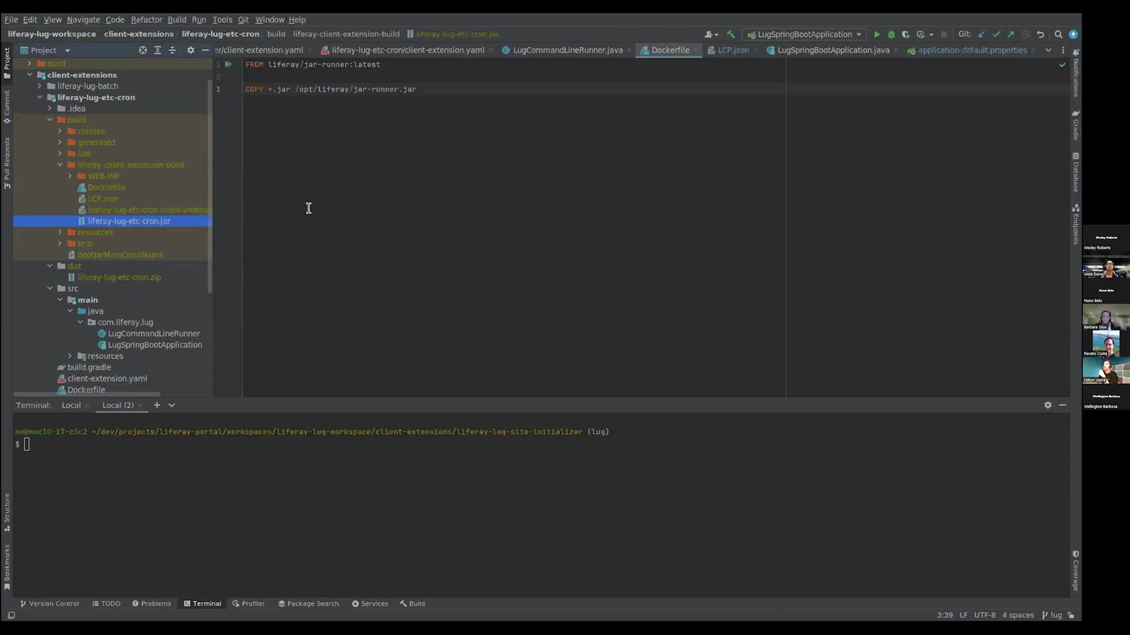
left_click_drag(488, 89, 238, 66)
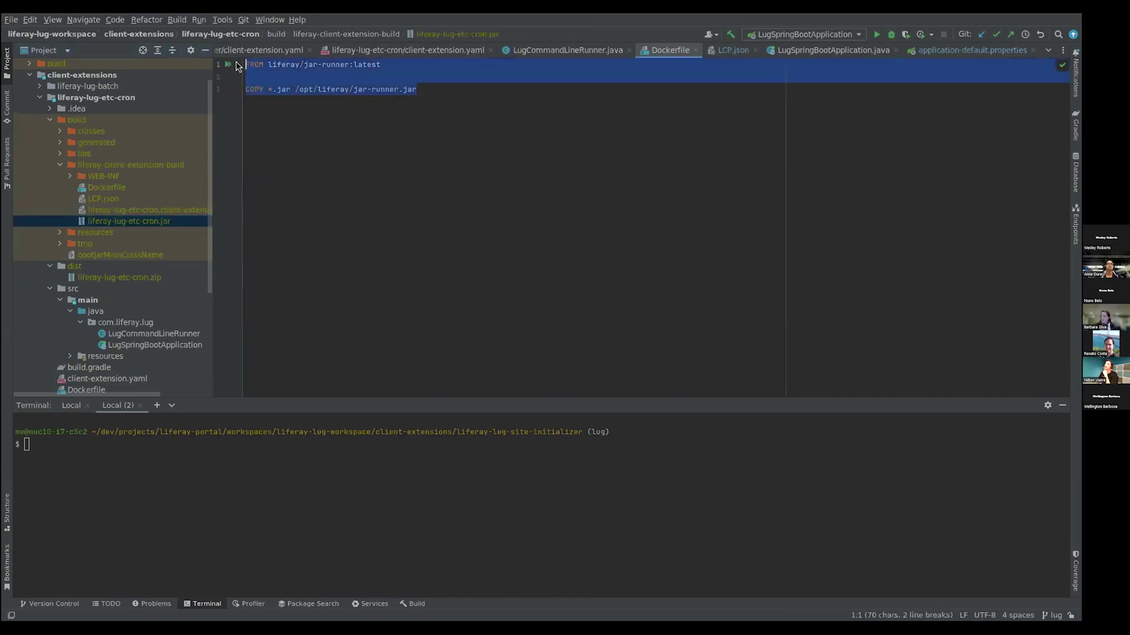
left_click(123, 199)
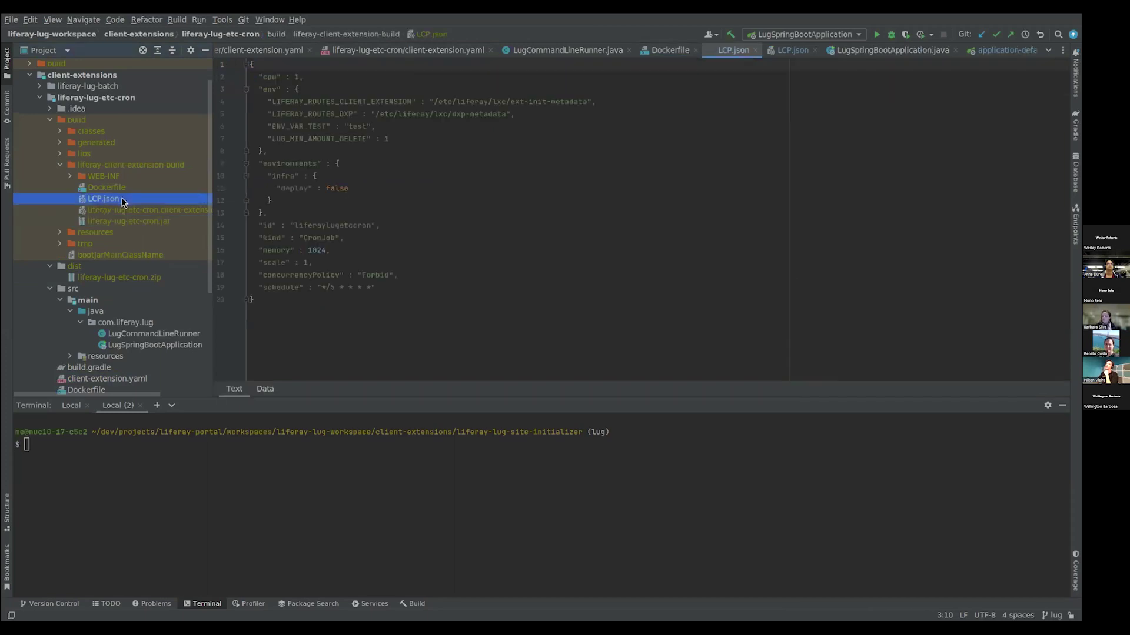
key("ctrl+F4")
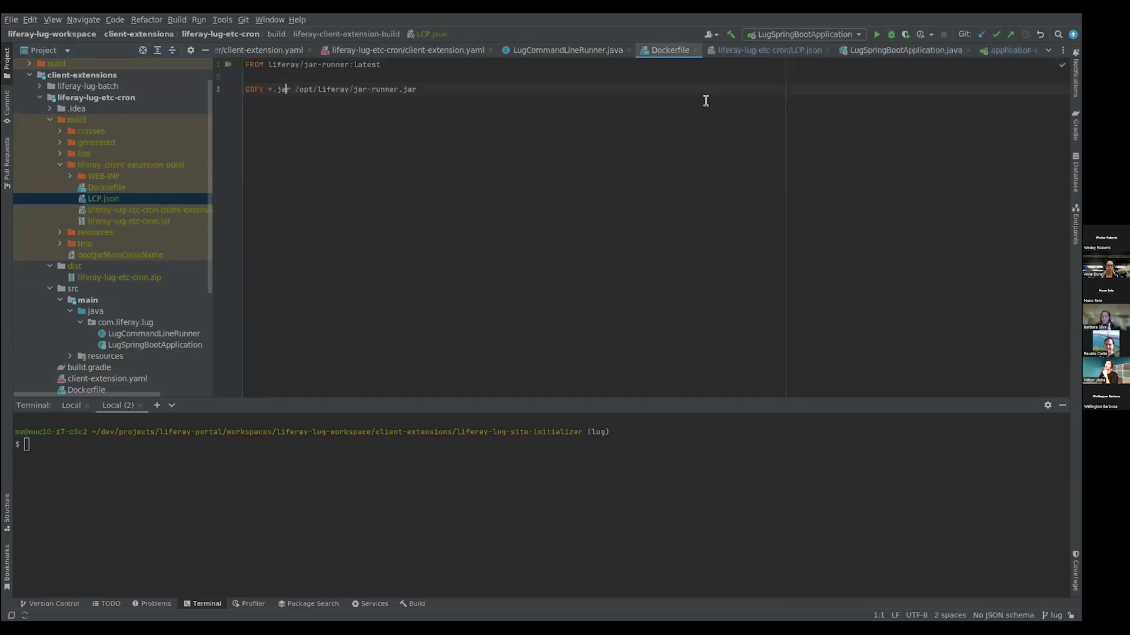
left_click(169, 187)
scroll(148, 298, "down", 2)
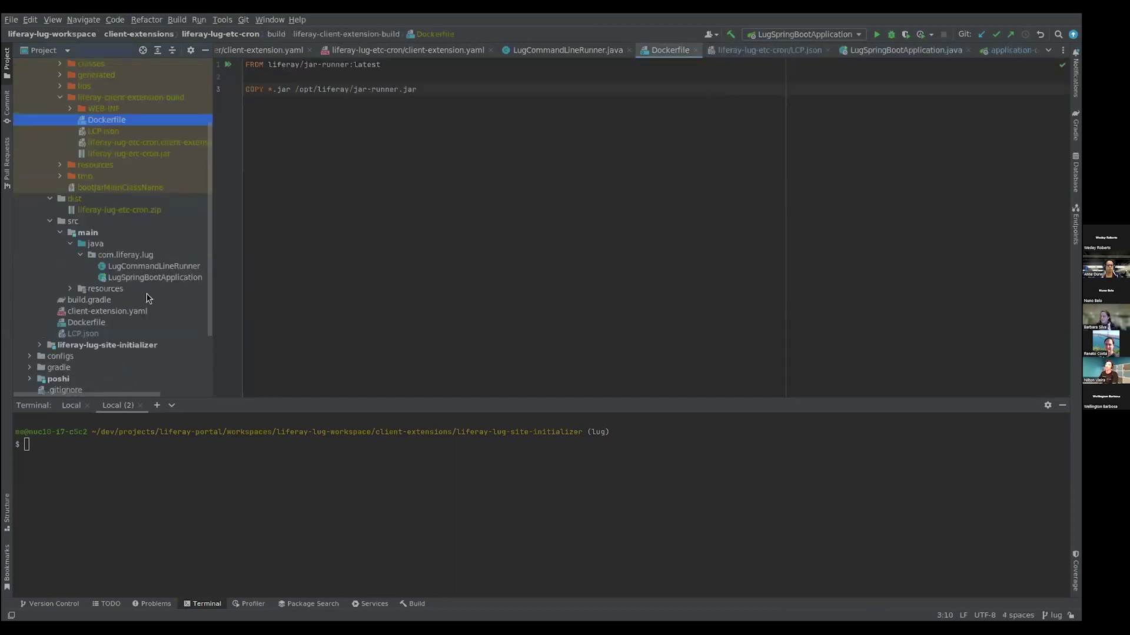
Step: Switch to the terminal to check the cron deployment, and open the lctlxcnilton-extuat project's application logs in the Liferay Cloud console
key("alt+Tab")
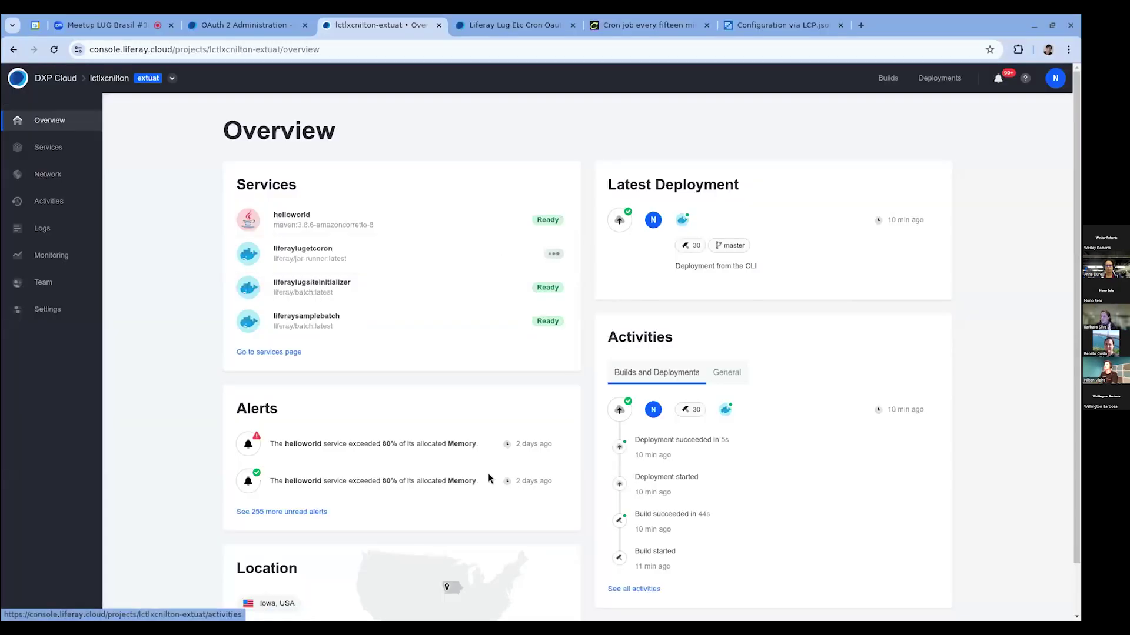
key("alt+Tab")
key("alt+Tab")
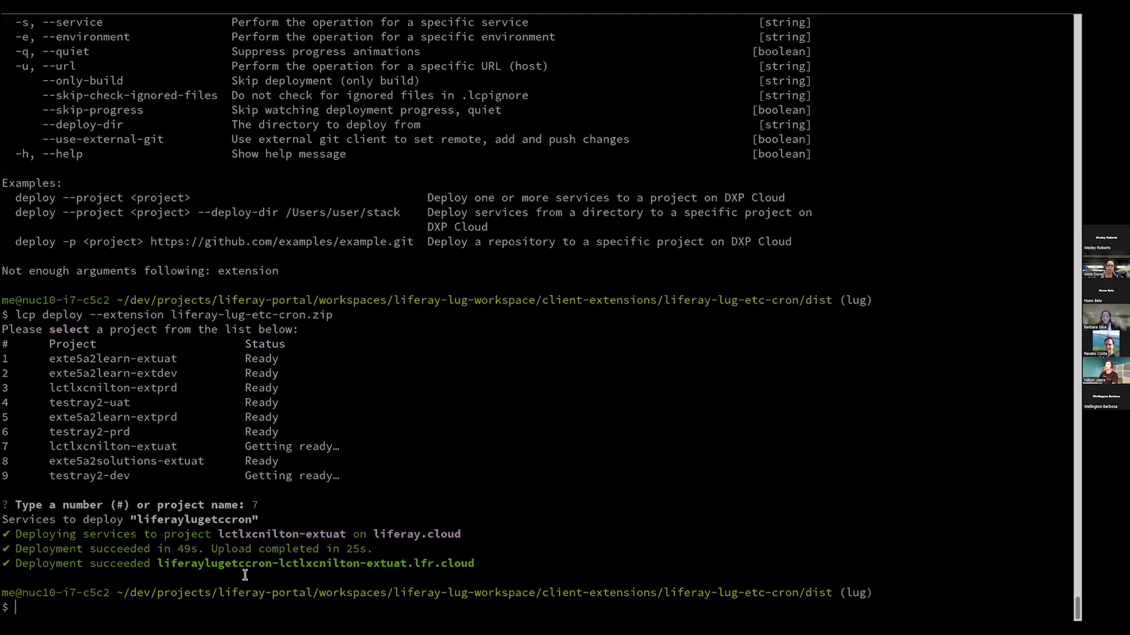
key("alt+Tab")
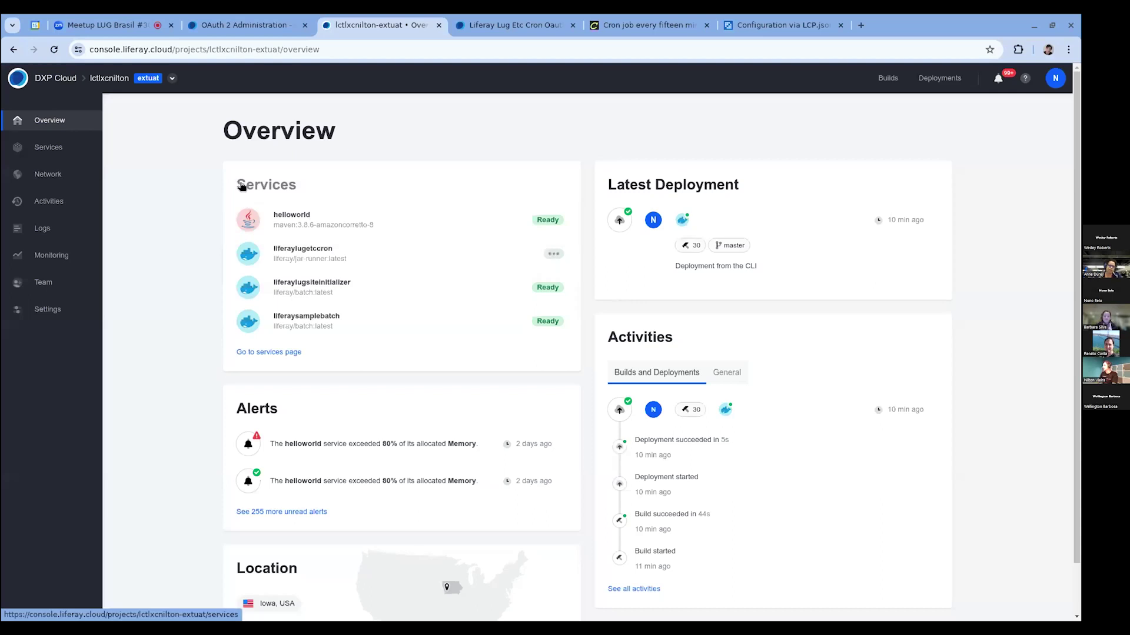
left_click(63, 234)
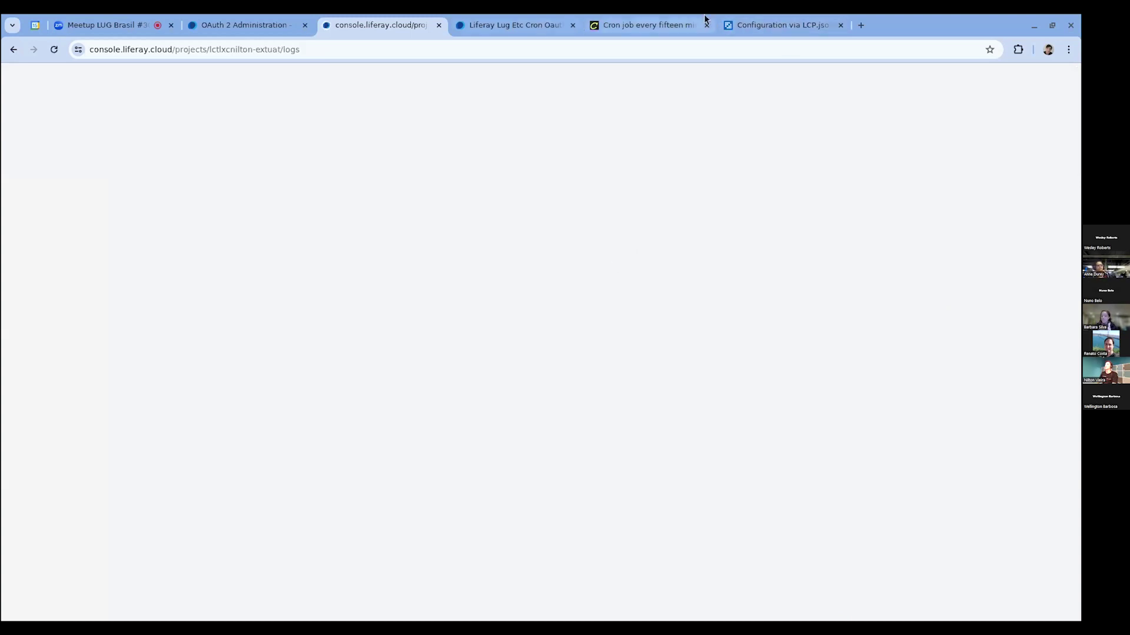
left_click(517, 25)
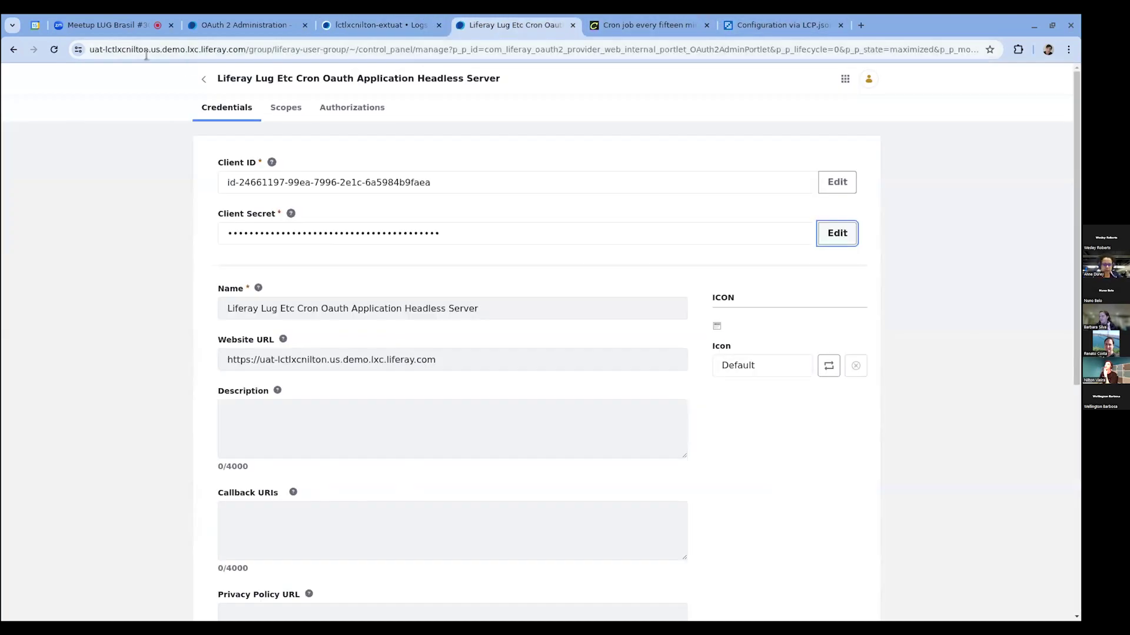
left_click(294, 25)
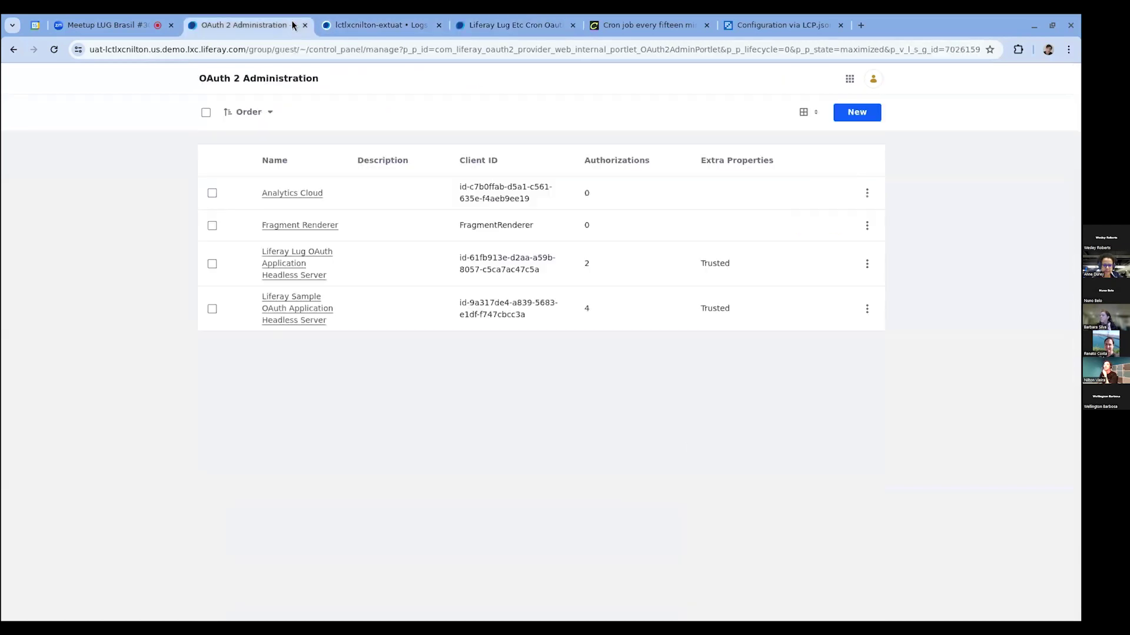
left_click(408, 26)
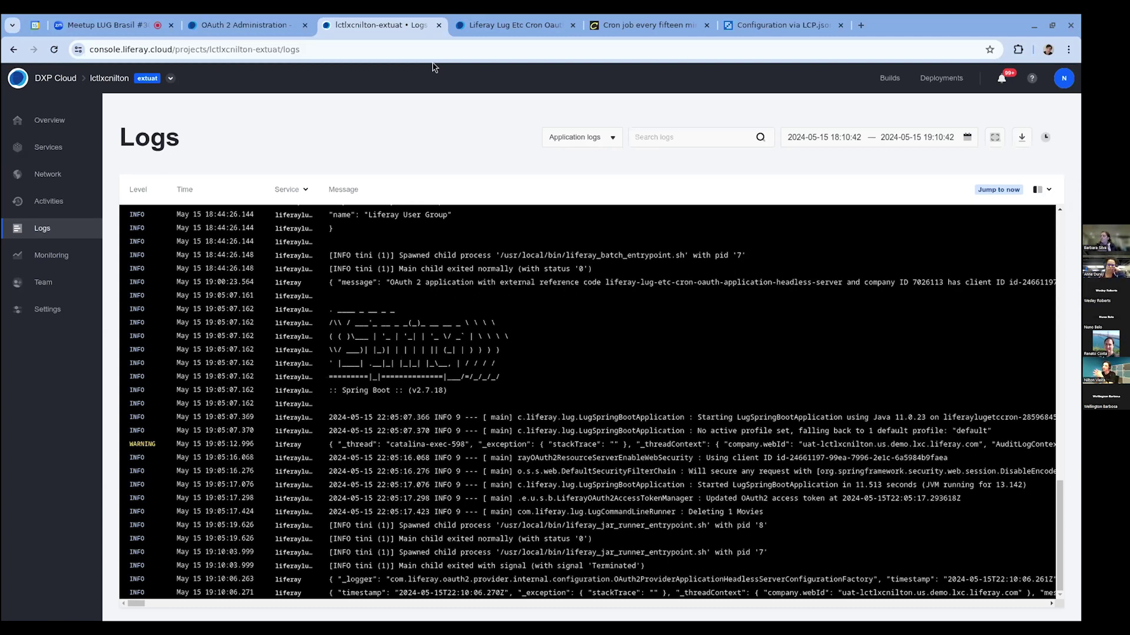
Step: Open the Liferay User Group site's home page with the movie list, and detach the Meetup tab from the browser window
left_click(518, 25)
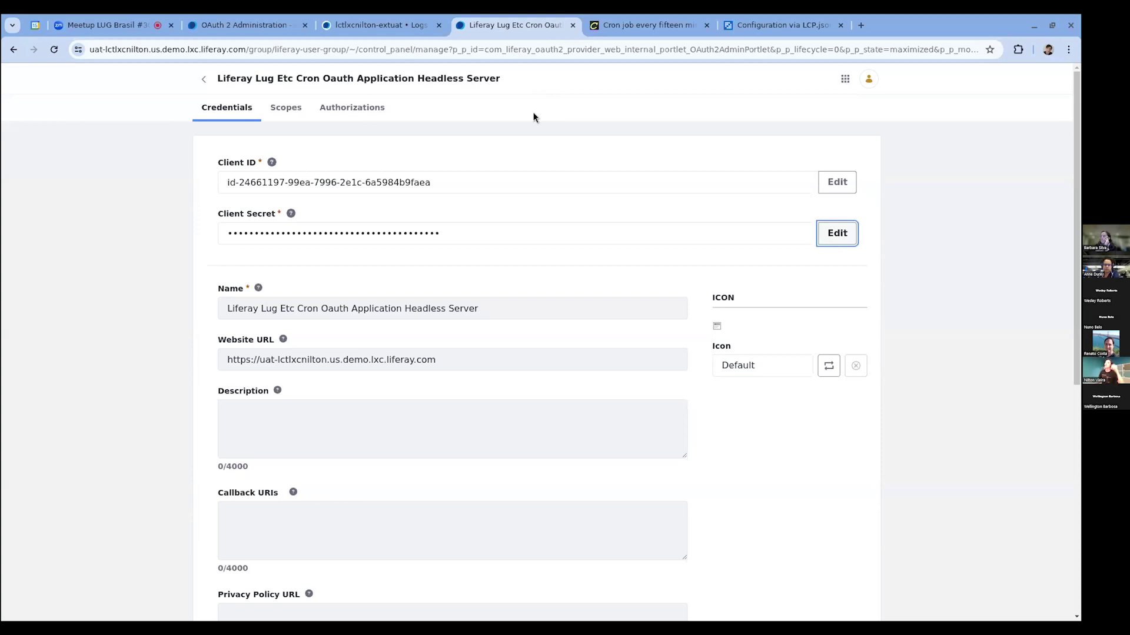
left_click(393, 22)
left_click(497, 25)
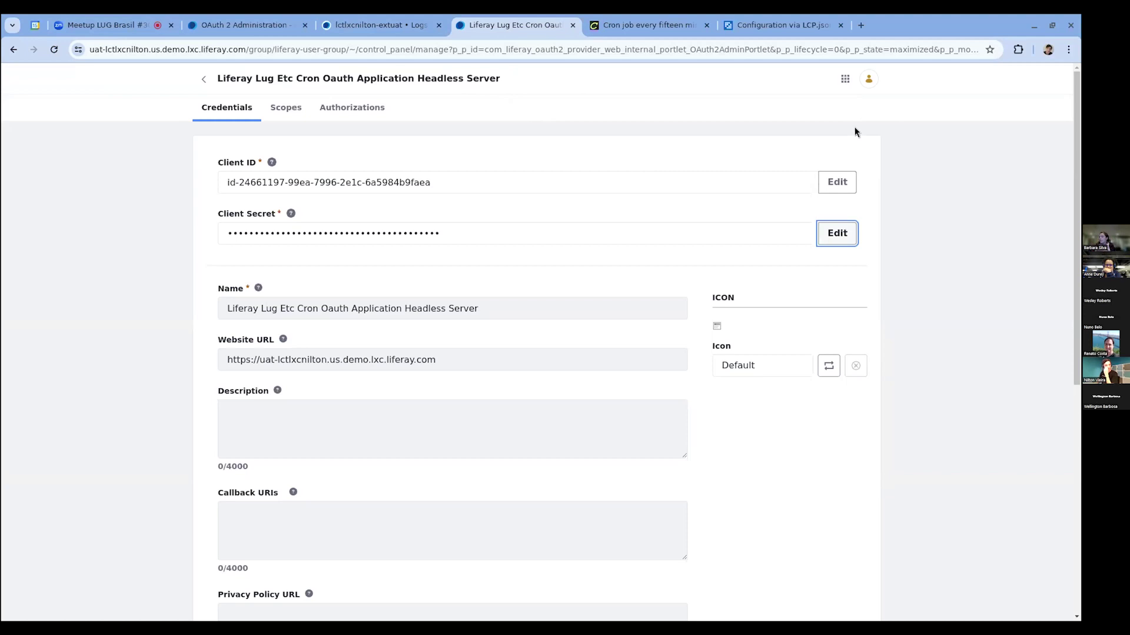
left_click(849, 79)
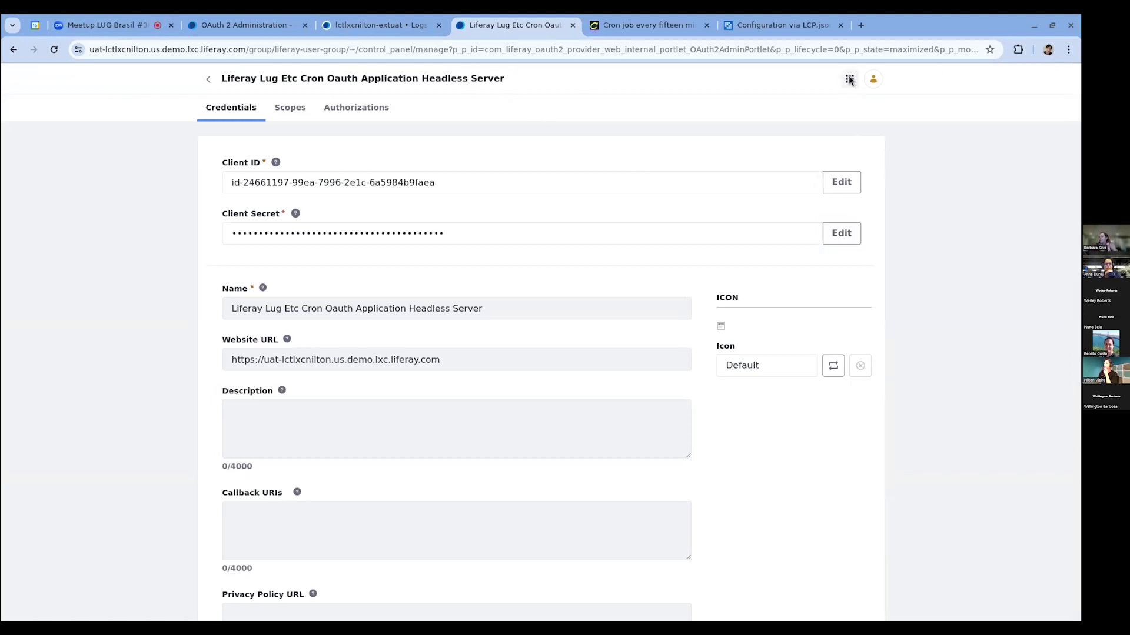
left_click(763, 146)
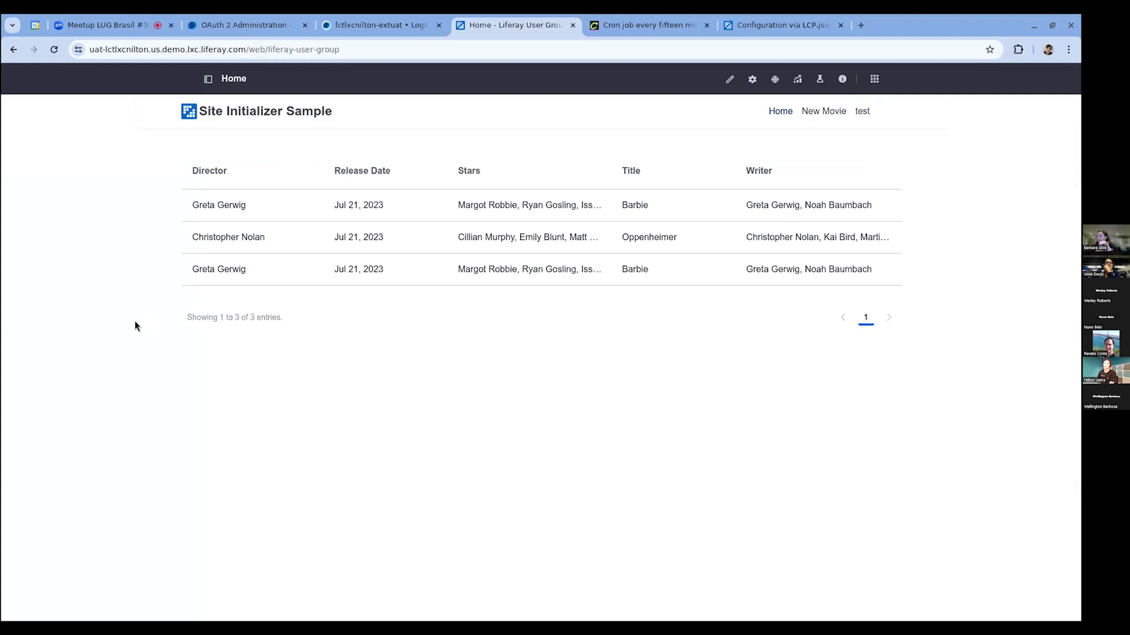
left_click_drag(87, 23, 0, 412)
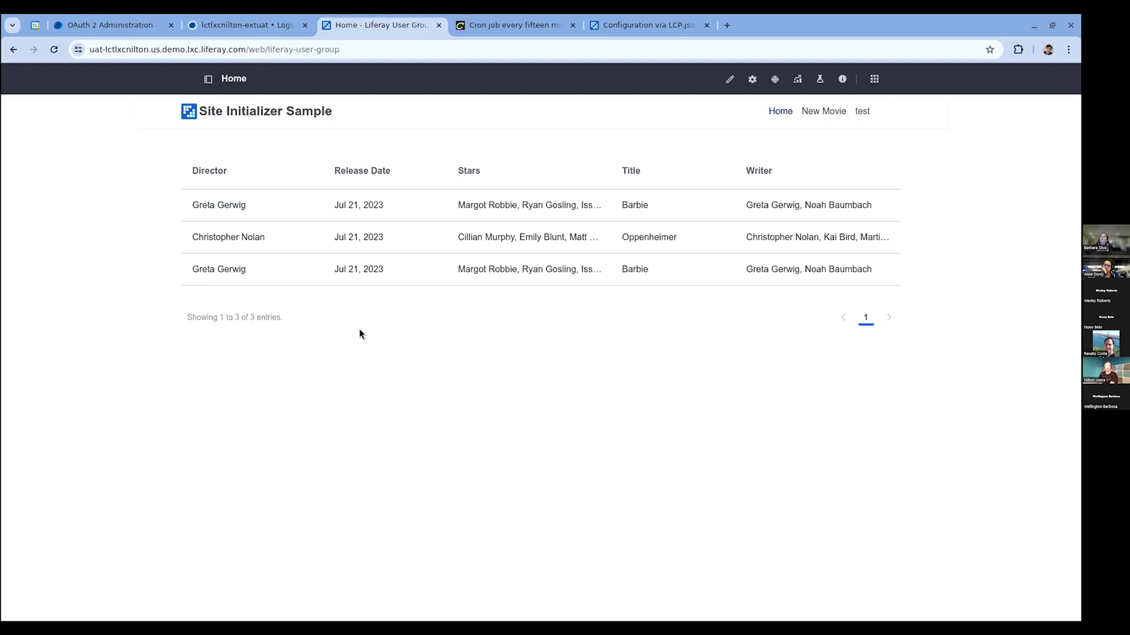
Step: Reload the lctlxcnilton-extuat application logs and check the cron run against the Liferay User Group movie list
left_click(247, 16)
left_click(353, 21)
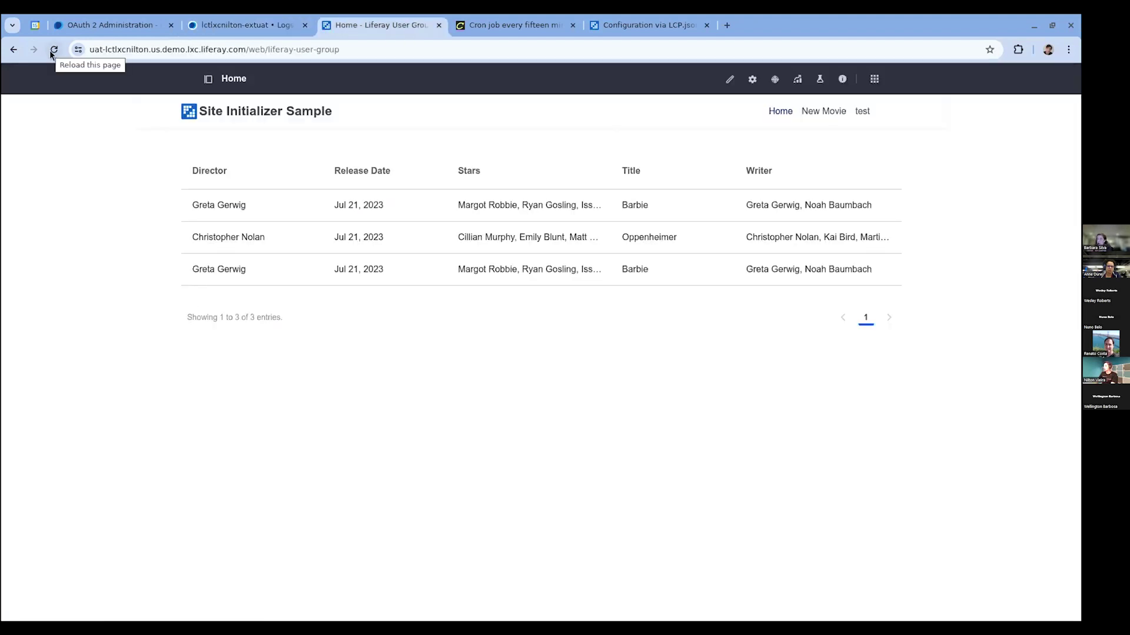
left_click(295, 27)
left_click(352, 23)
left_click(253, 27)
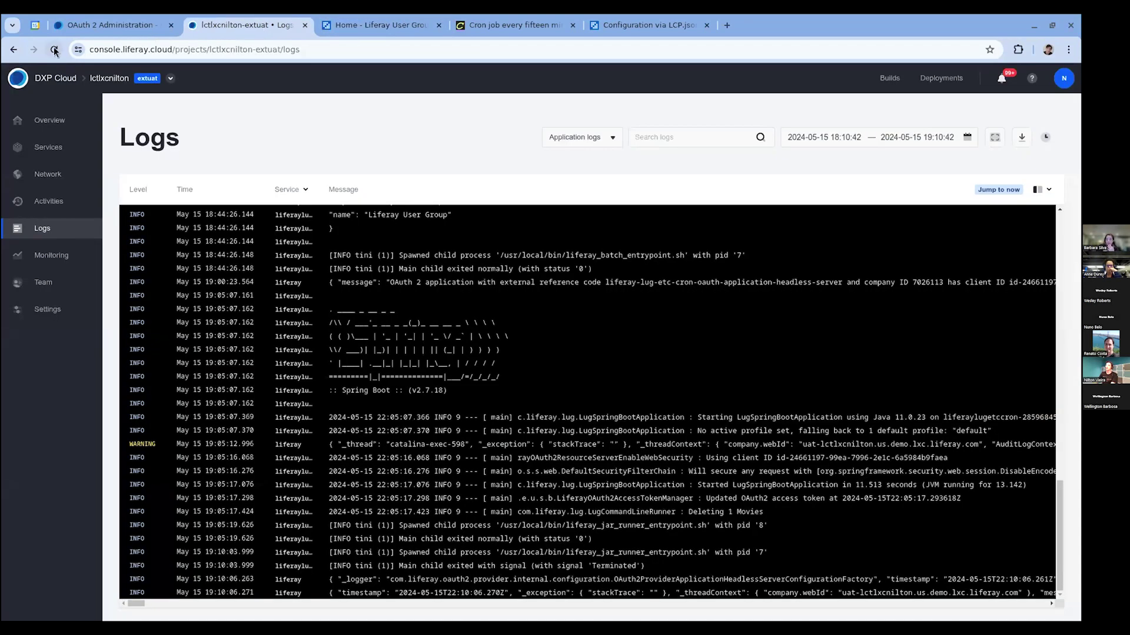
left_click(61, 50)
left_click(391, 30)
left_click(257, 24)
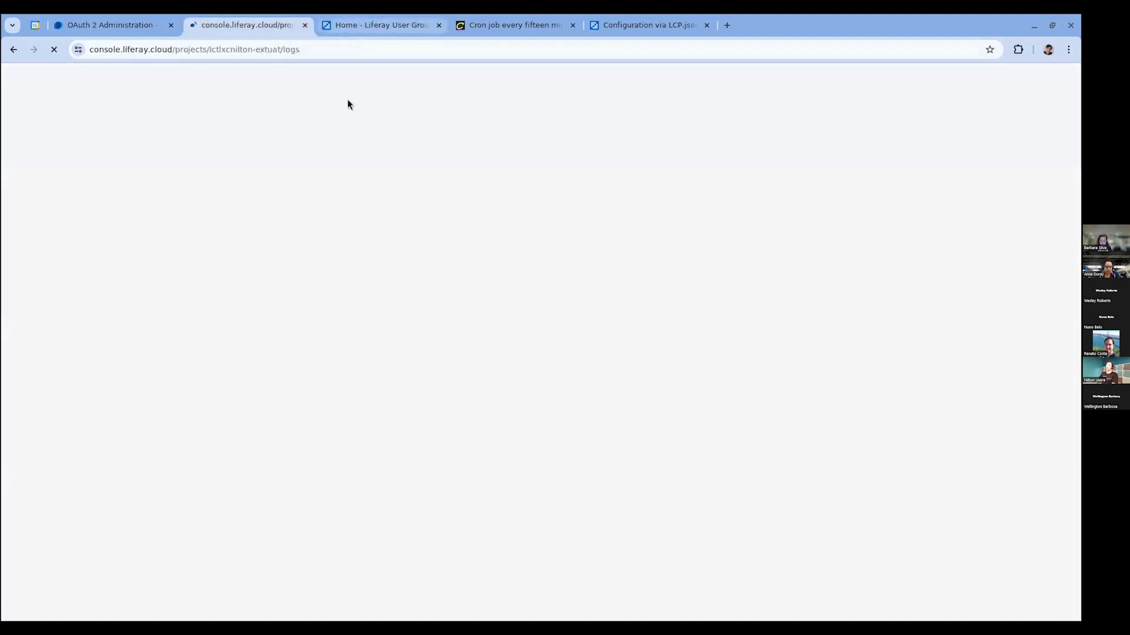
Step: Switch to the IDE, check the LUG_MIN_AMOUNT_DELETE value in the cron extension's LCP.json, and return to the cloud logs
key("alt+Tab")
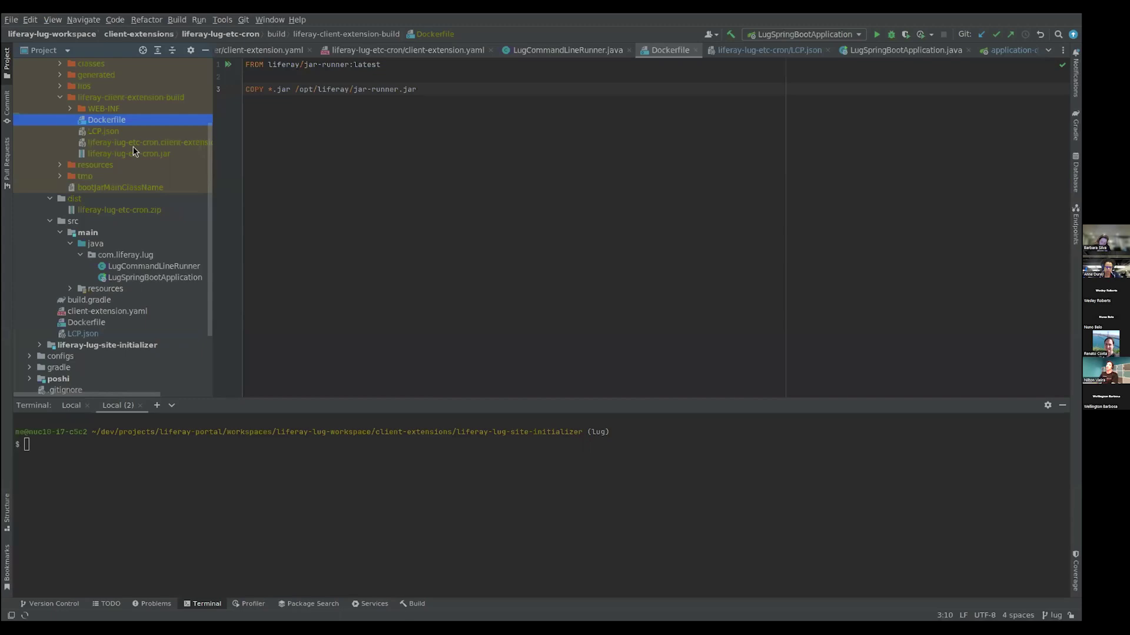
double_click(97, 335)
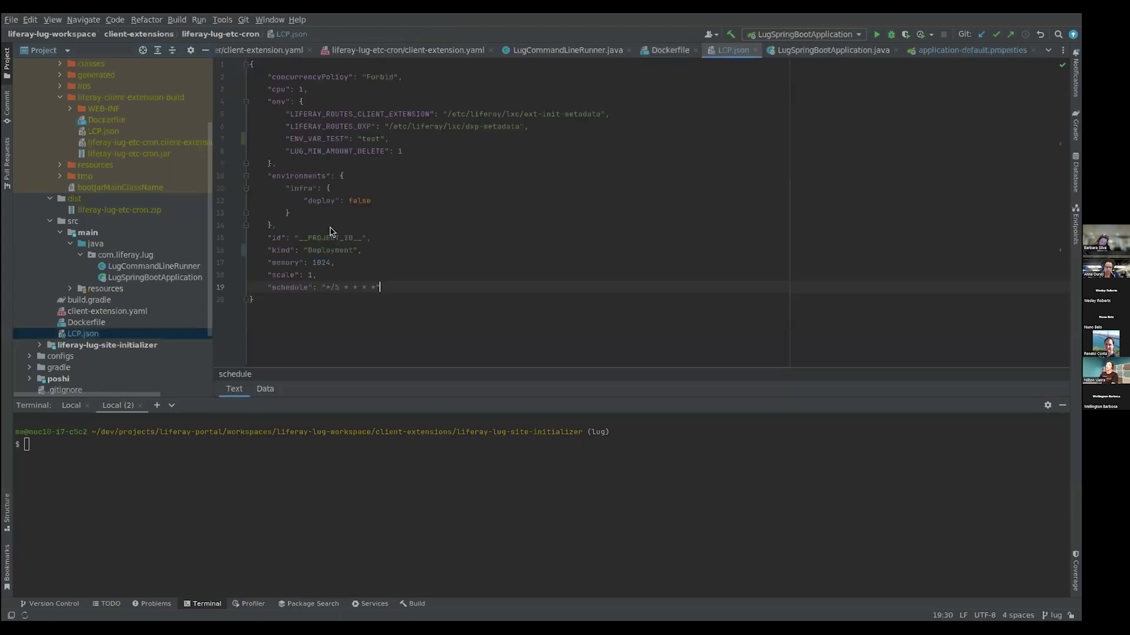
double_click(399, 151)
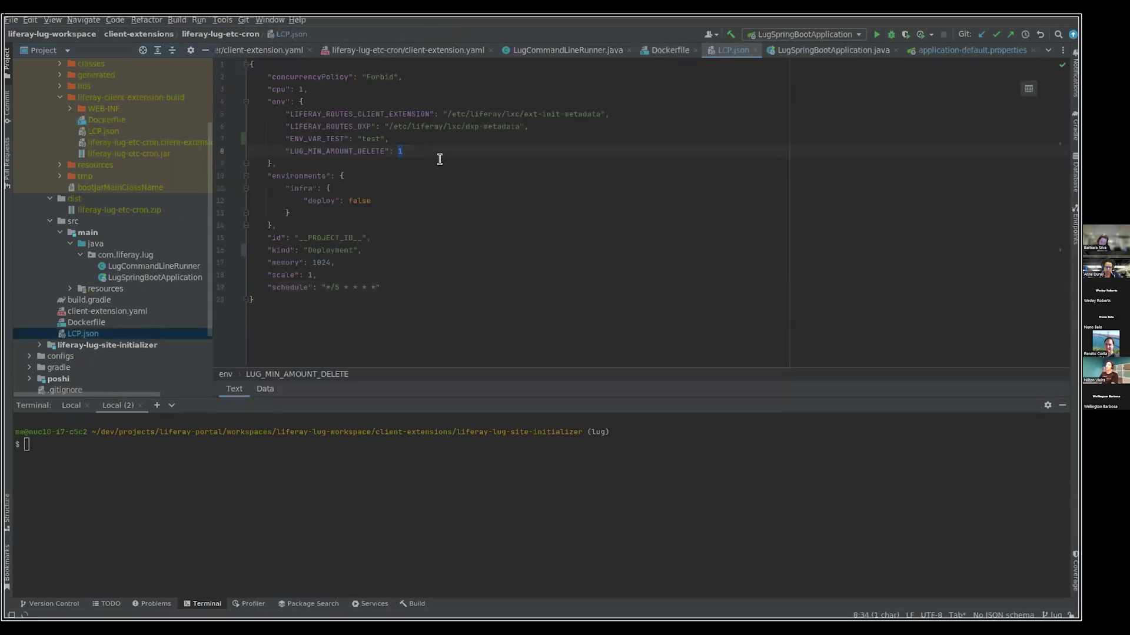
key("alt+Tab")
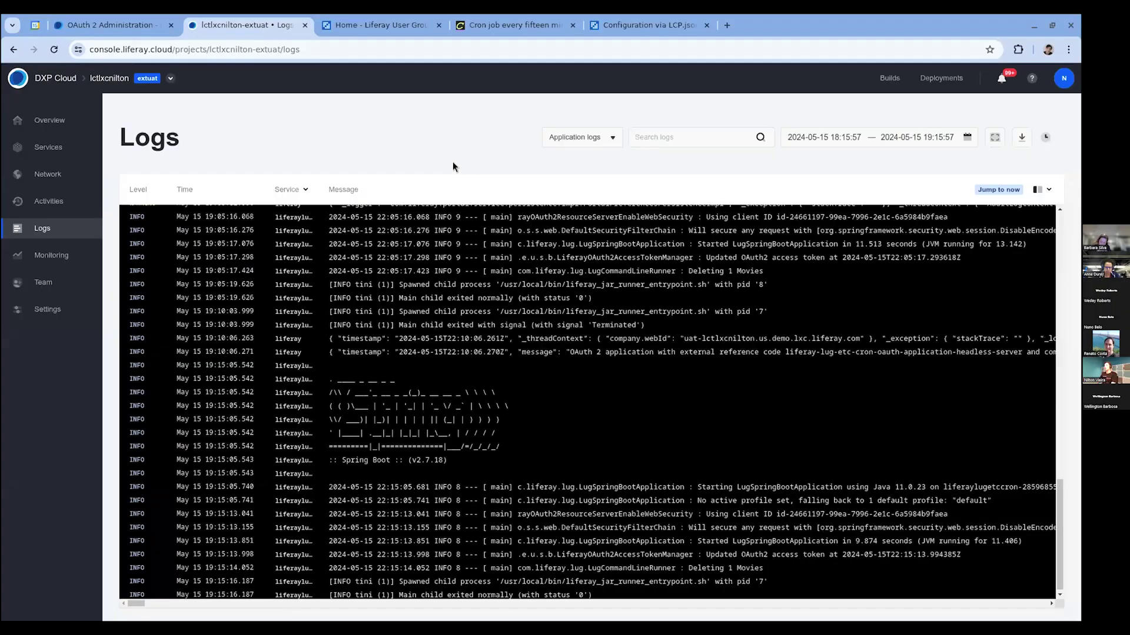
Step: Compare the latest cron log entries with the refreshed movie list on the Liferay User Group home page
left_click(418, 25)
left_click(259, 25)
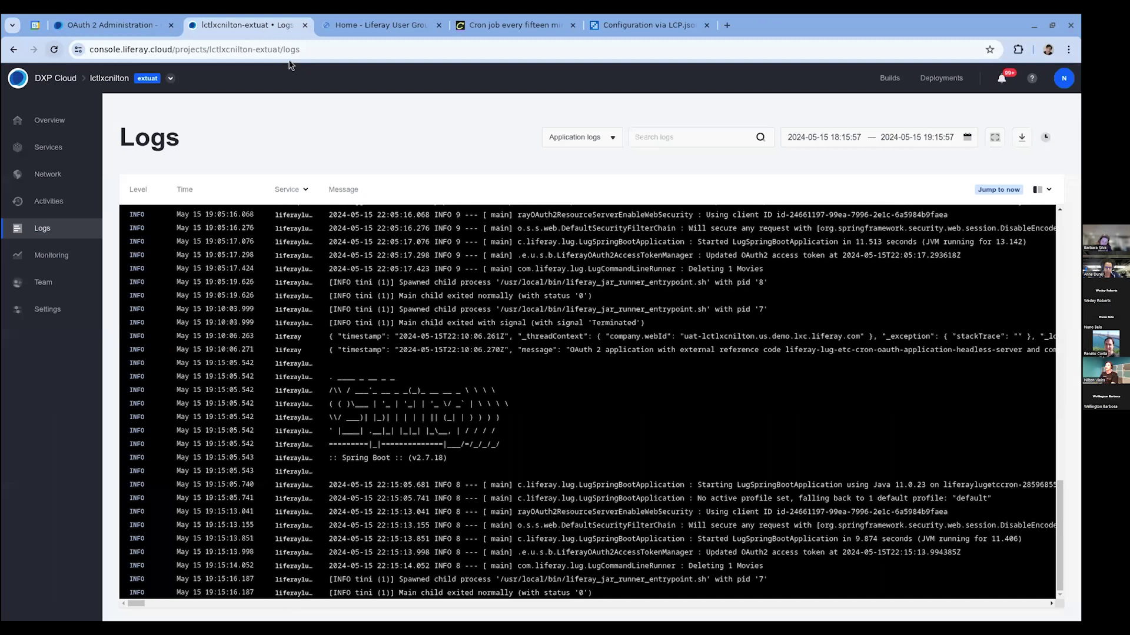
left_click(380, 25)
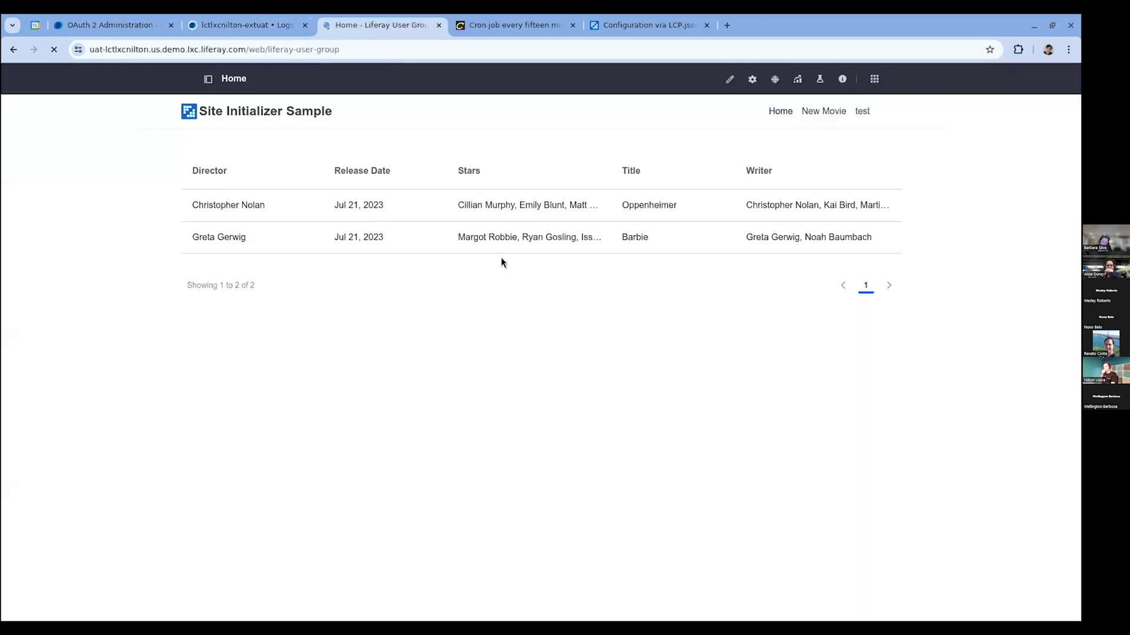
Step: Set the liferaylugetccron service's LUG_MIN_AMOUNT_DELETE environment variable to 2 in the cloud console and save it
left_click(229, 30)
left_click(61, 149)
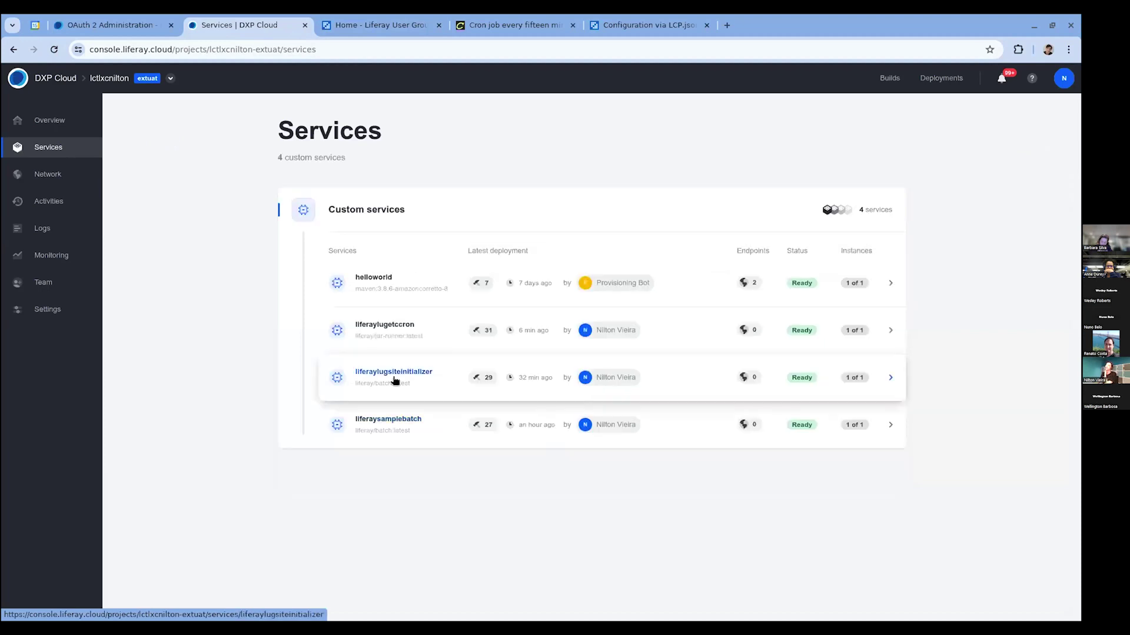
left_click(400, 327)
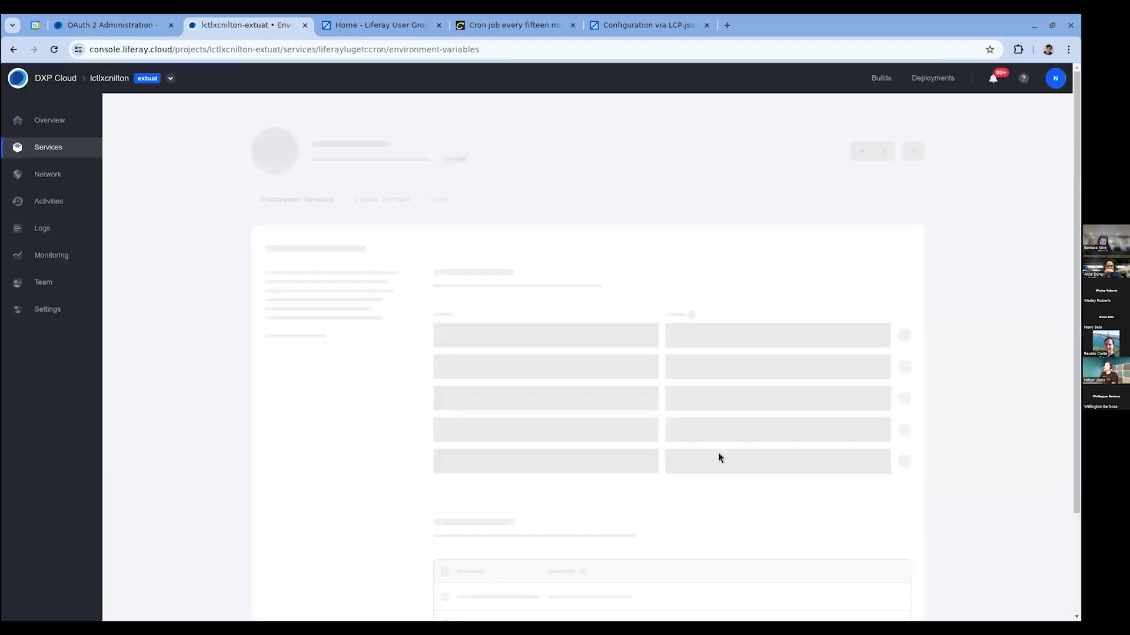
left_click(709, 433)
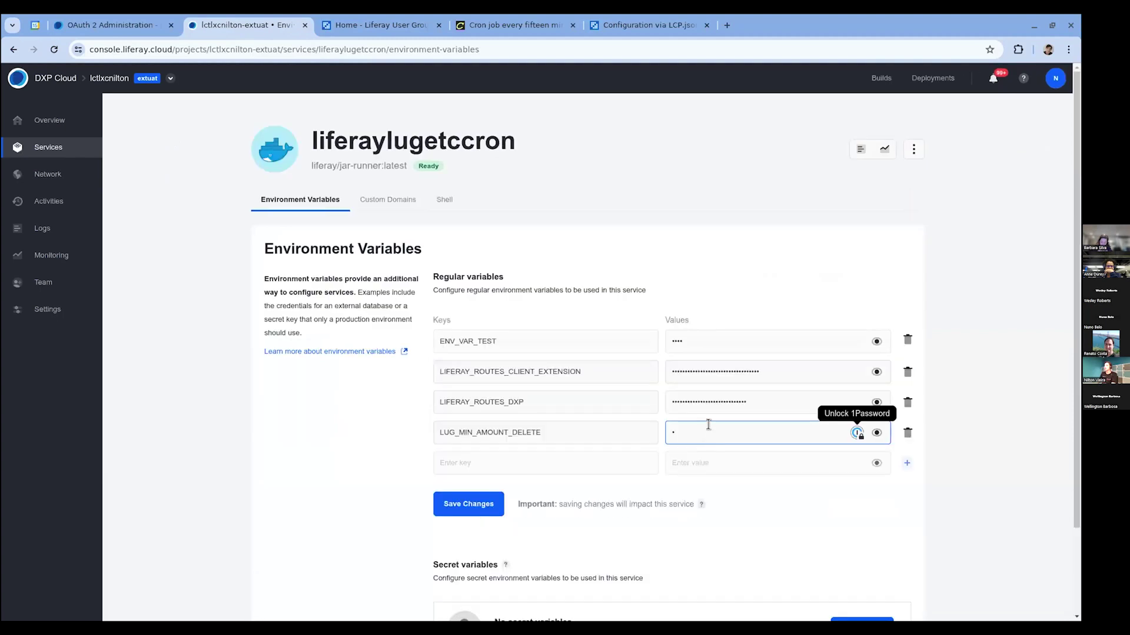
left_click(878, 433)
key("BackSpace")
type("2")
key("Return")
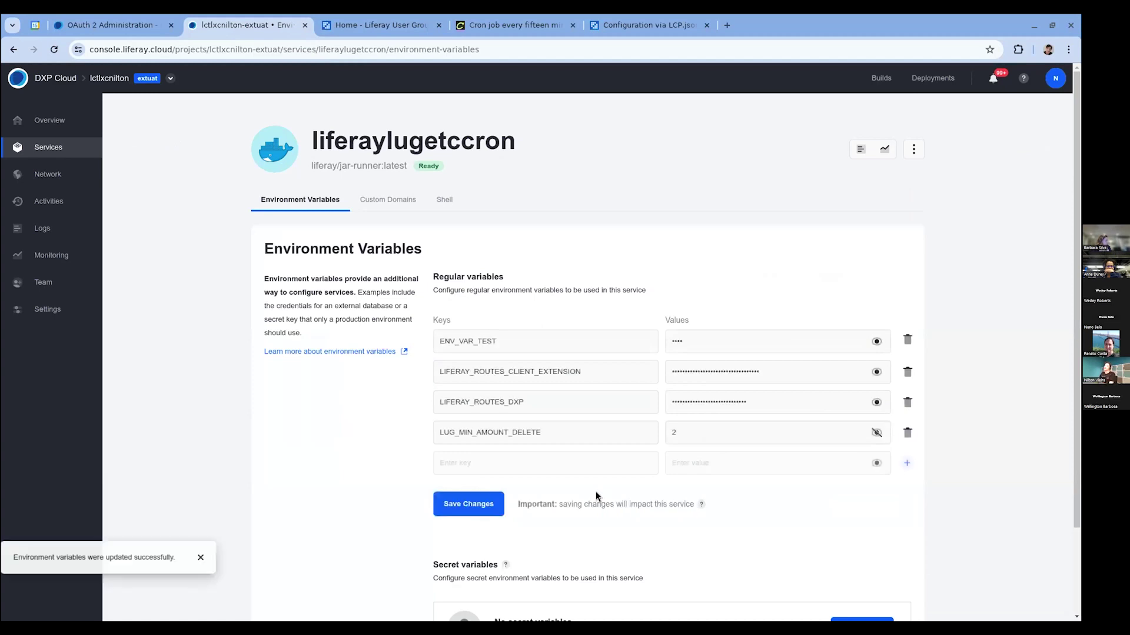
Step: Check the services' status on the project overview and look at the Liferay User Group home page
left_click(65, 117)
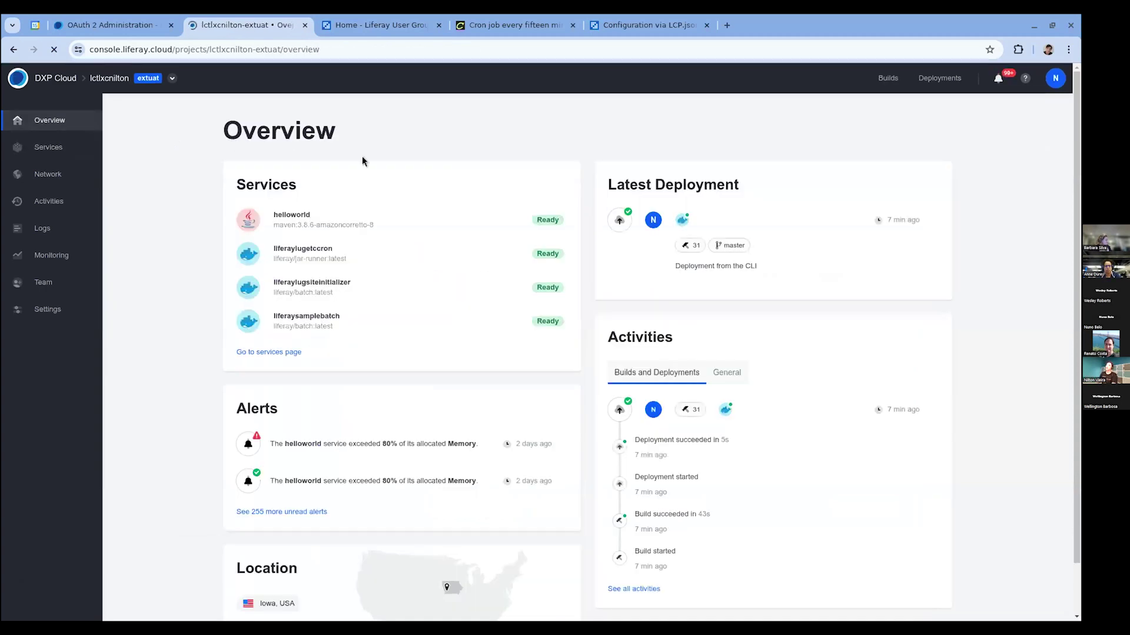
left_click(362, 27)
key("ctrl+shift+Tab")
Step: Switch to the IDE and roll back the changed kind line in the cron extension's LCP.json to CronJob
key("alt+Tab")
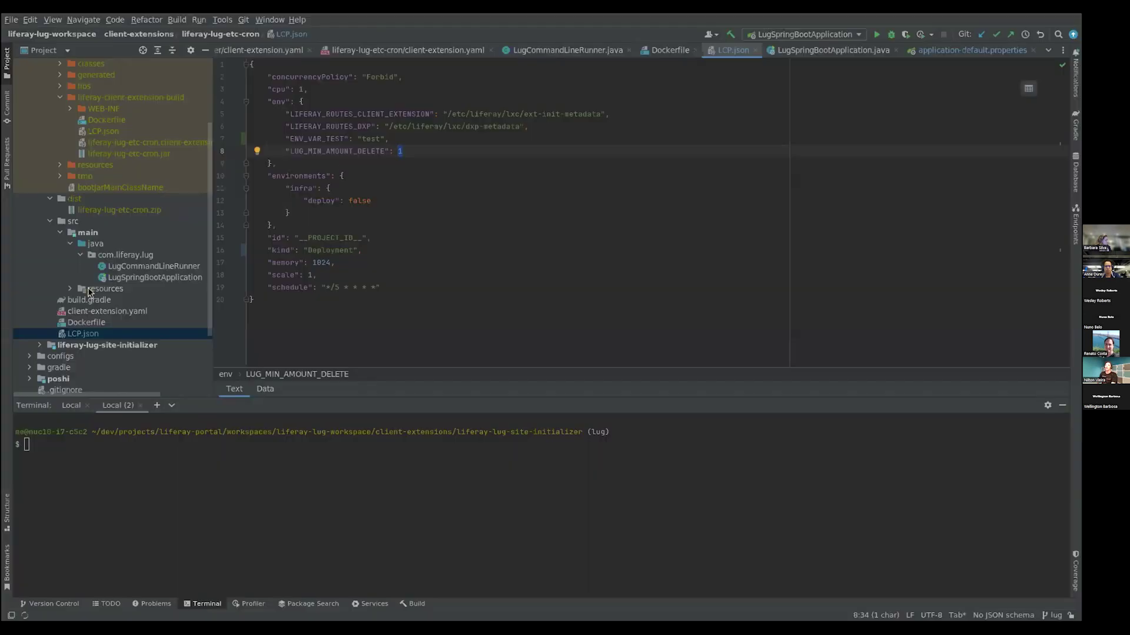
scroll(112, 235, "up", 3)
double_click(344, 250)
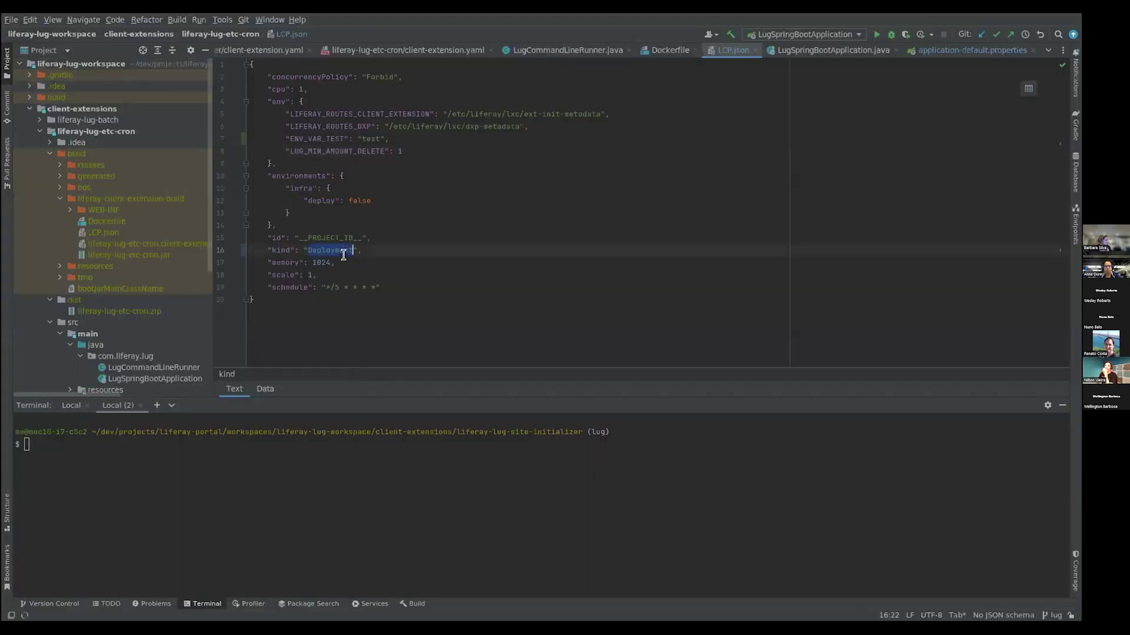
left_click(243, 251)
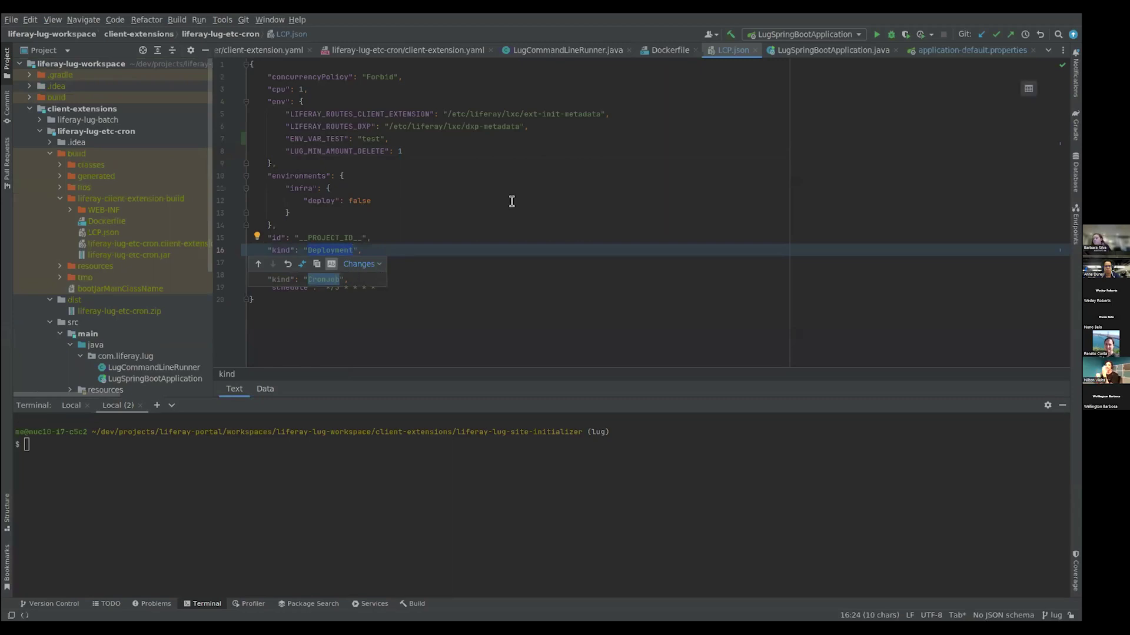
left_click(353, 249)
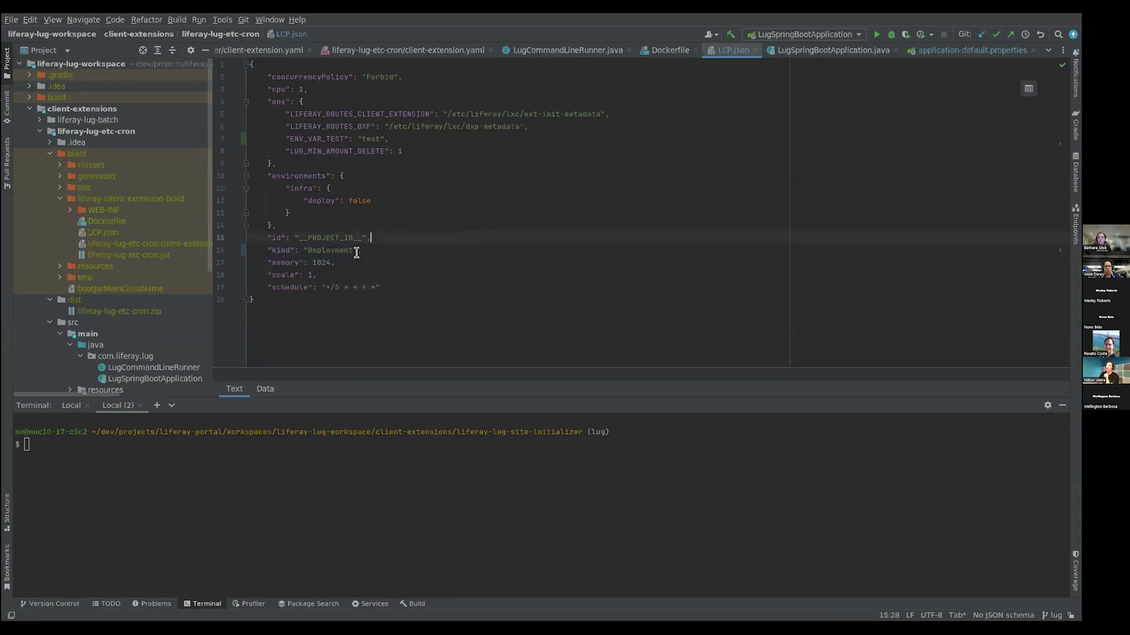
left_click(243, 250)
left_click(288, 262)
left_click(349, 238)
Step: Collapse the cron extension's build and dist folders and the liferay-lug-etc-cron folder in the project tree
left_click(50, 153)
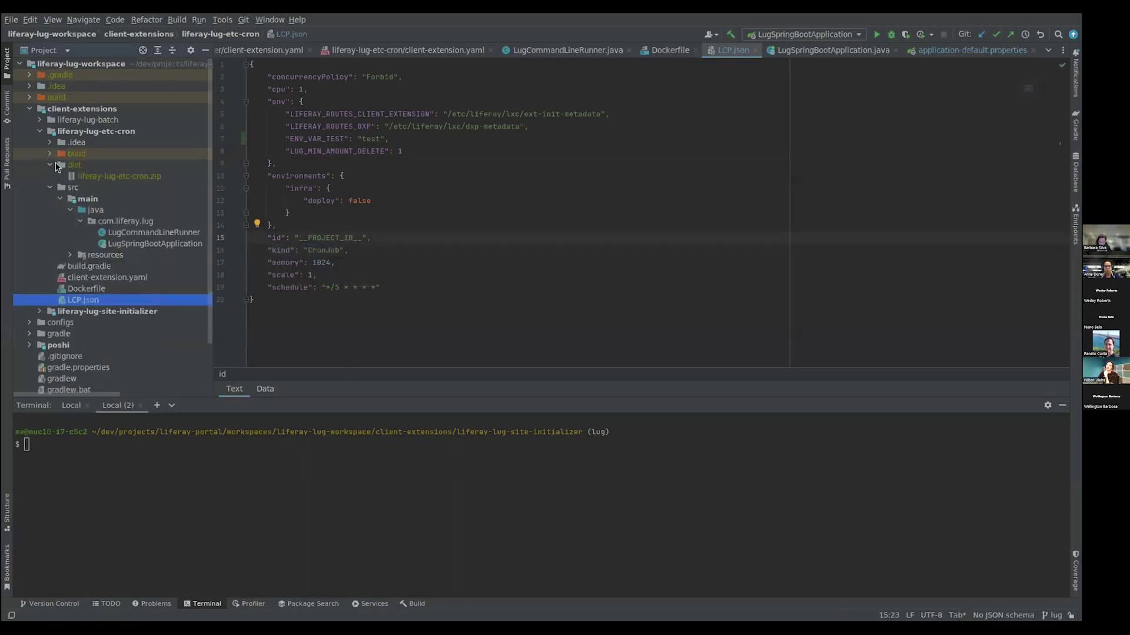
left_click(49, 164)
left_click(40, 131)
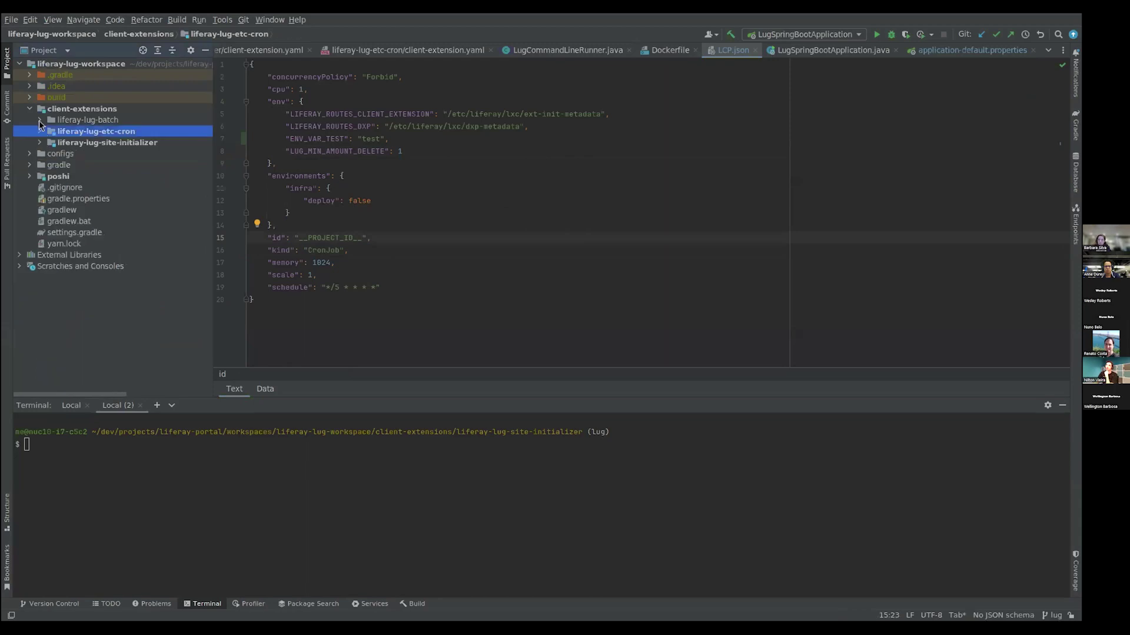
key("Left")
key("Left")
key("Right")
Step: Expand liferay-lug-site-initializer with its site-initializer source and build folders to examine their contents
left_click(40, 143)
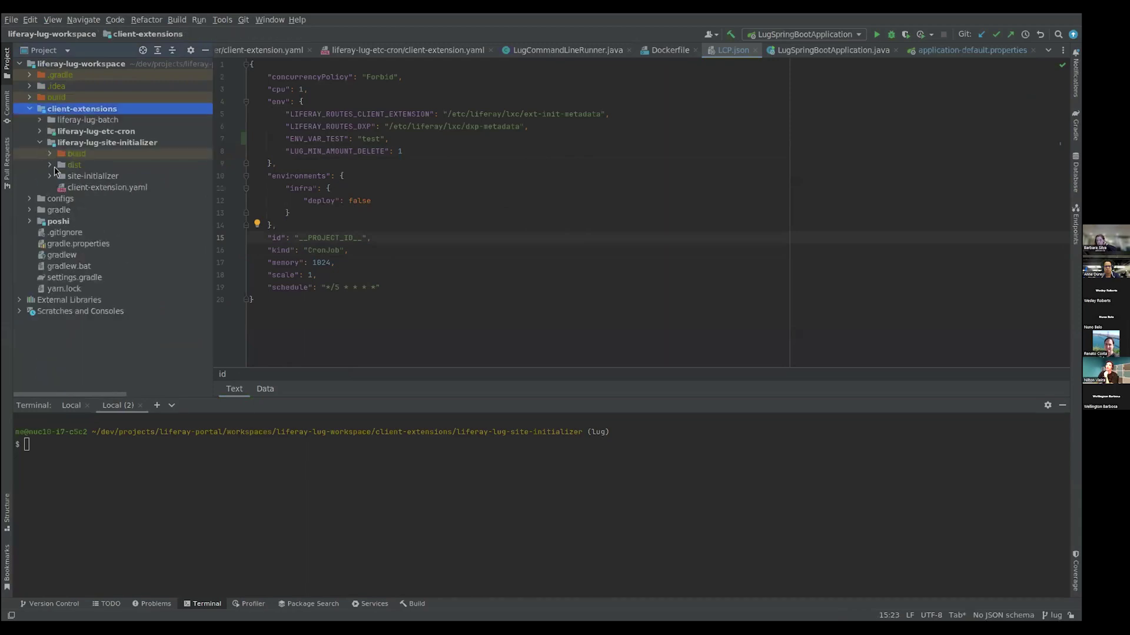
left_click(51, 175)
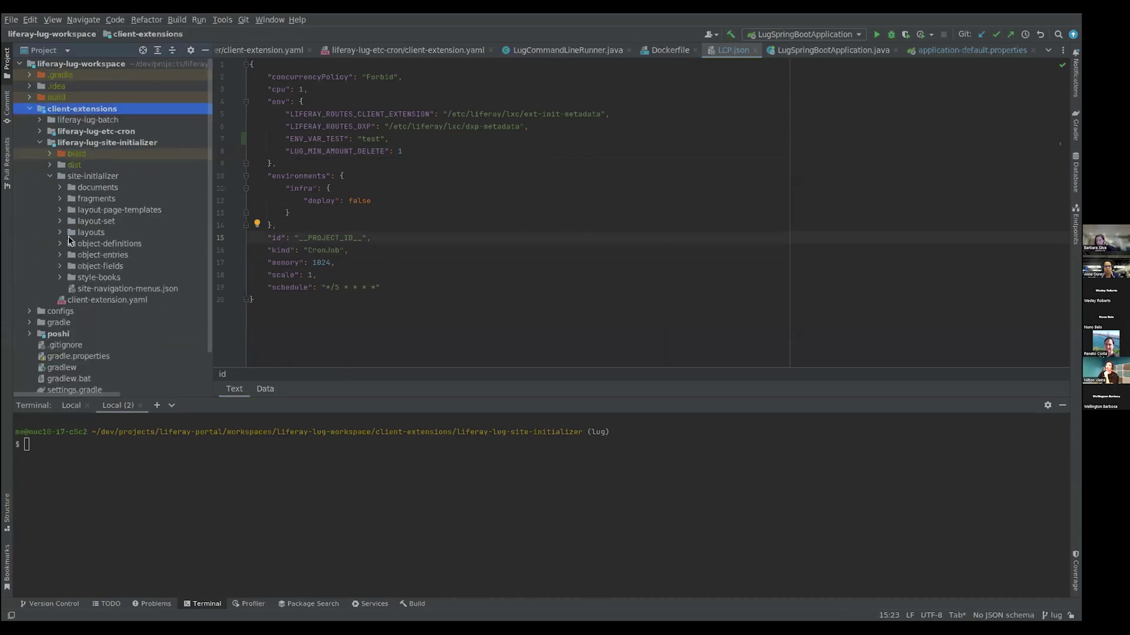
left_click(50, 153)
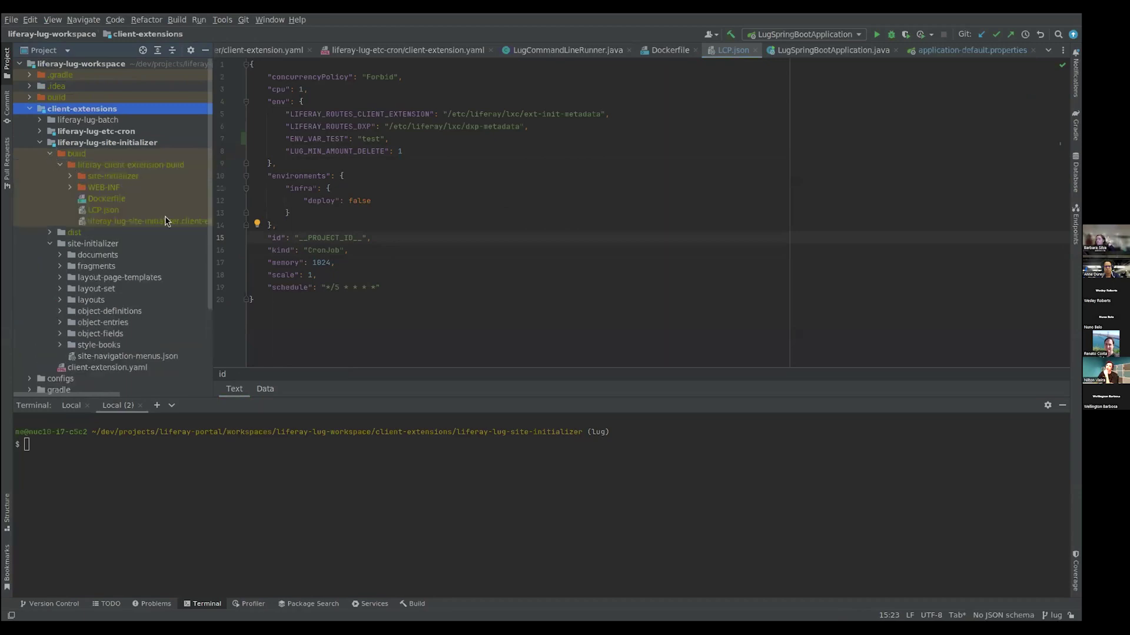
Step: Open the generated LCP.json in liferay-lug-site-initializer's build output, examine its kind and scale settings, and collapse the build folder
double_click(110, 211)
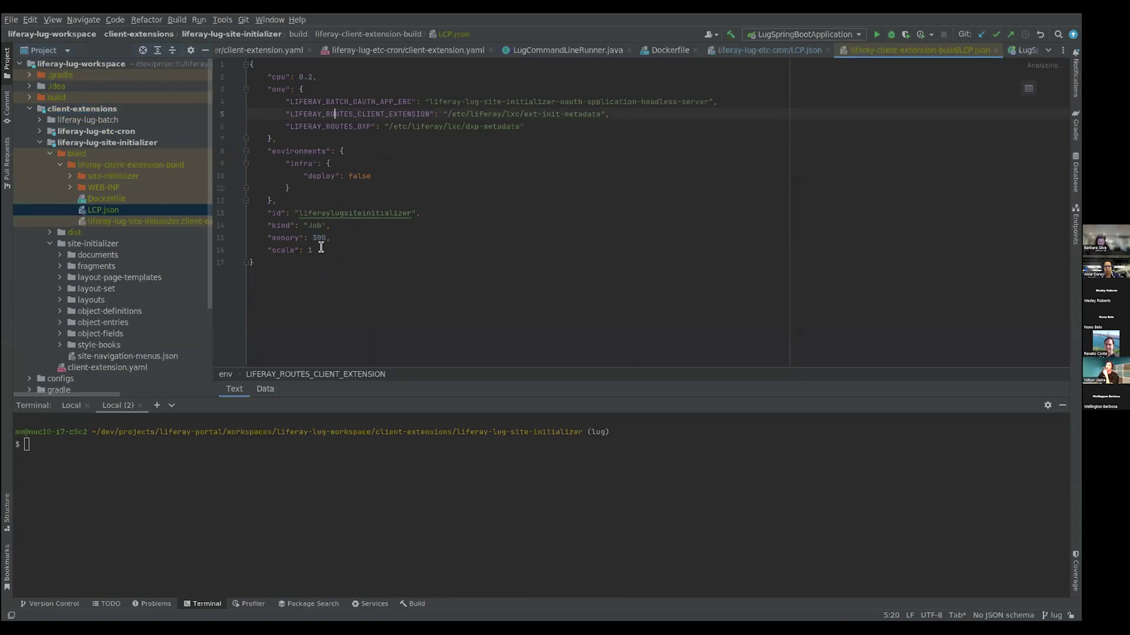
left_click(380, 253)
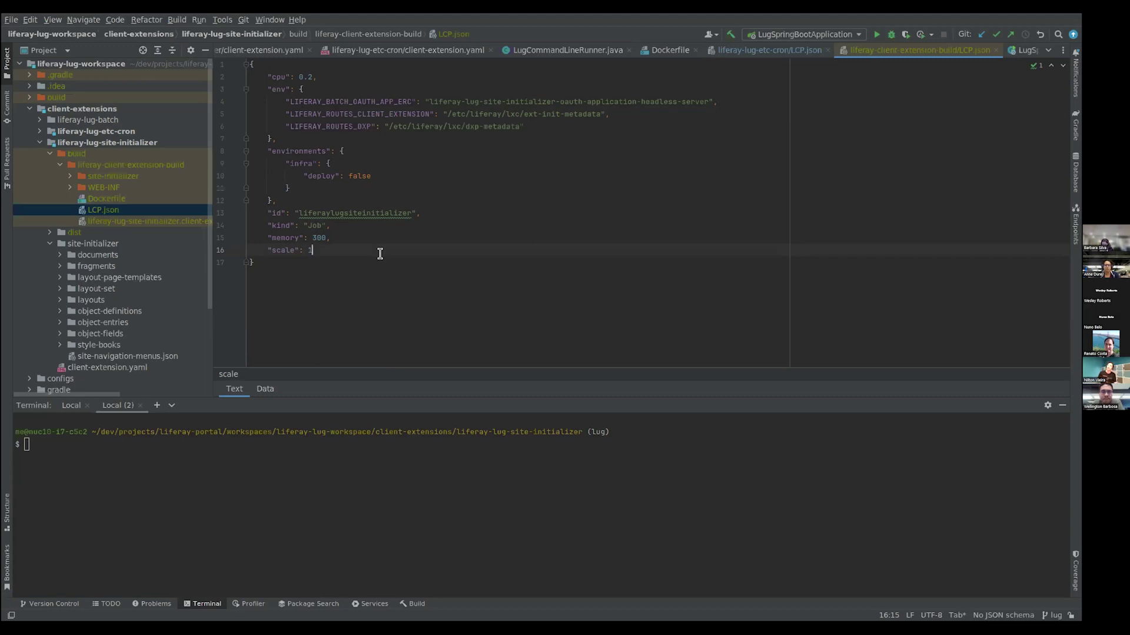
double_click(312, 225)
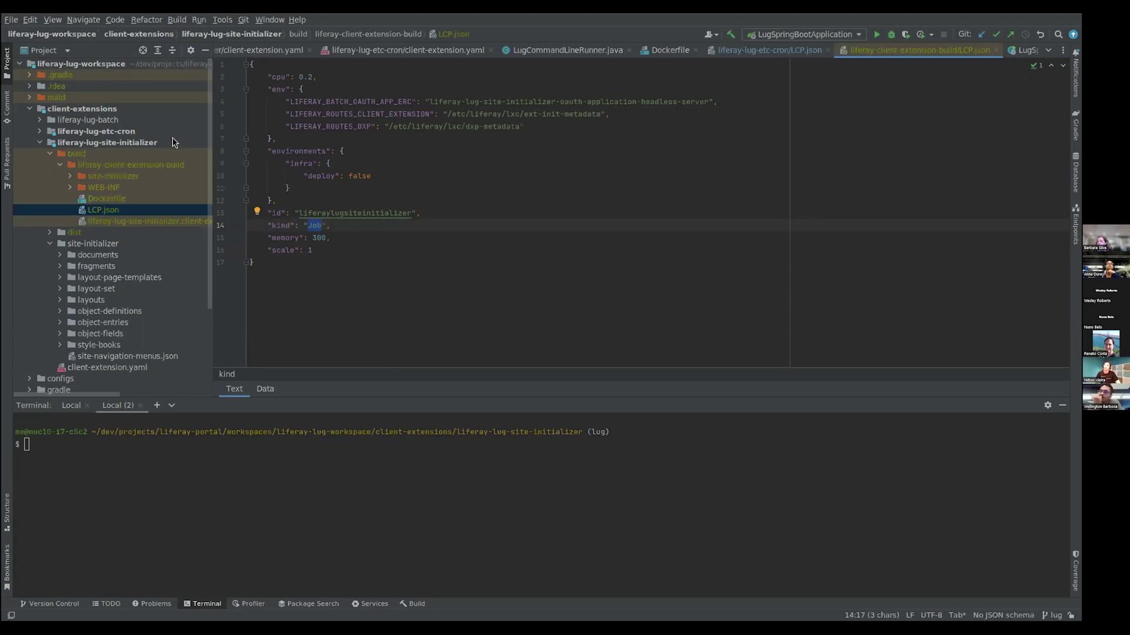
scroll(170, 140, "down", 1)
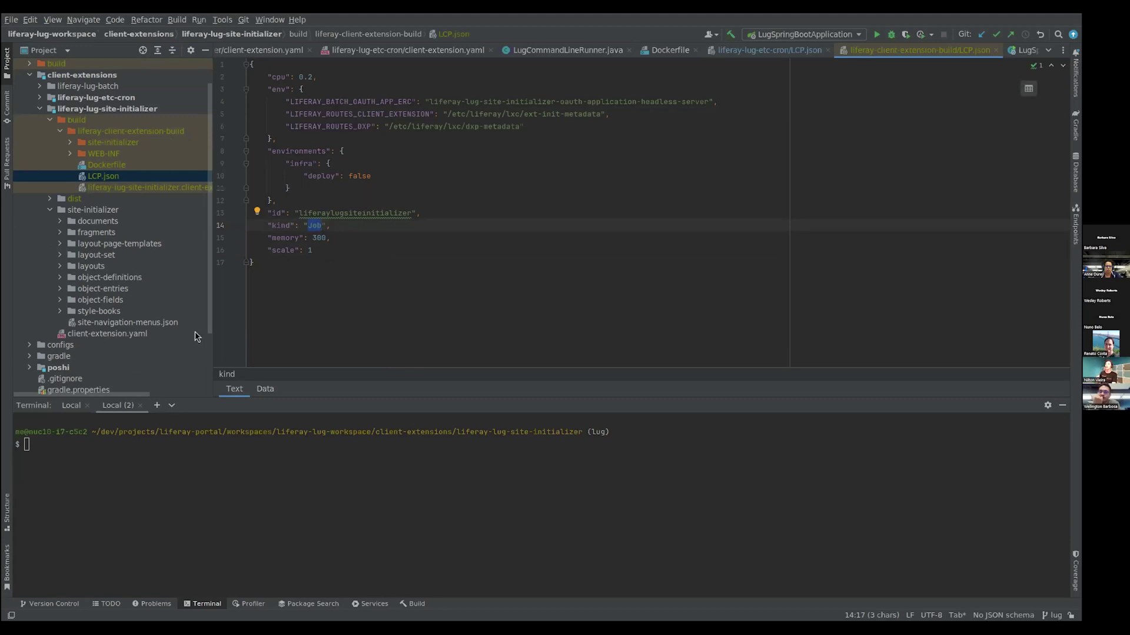
left_click(334, 226)
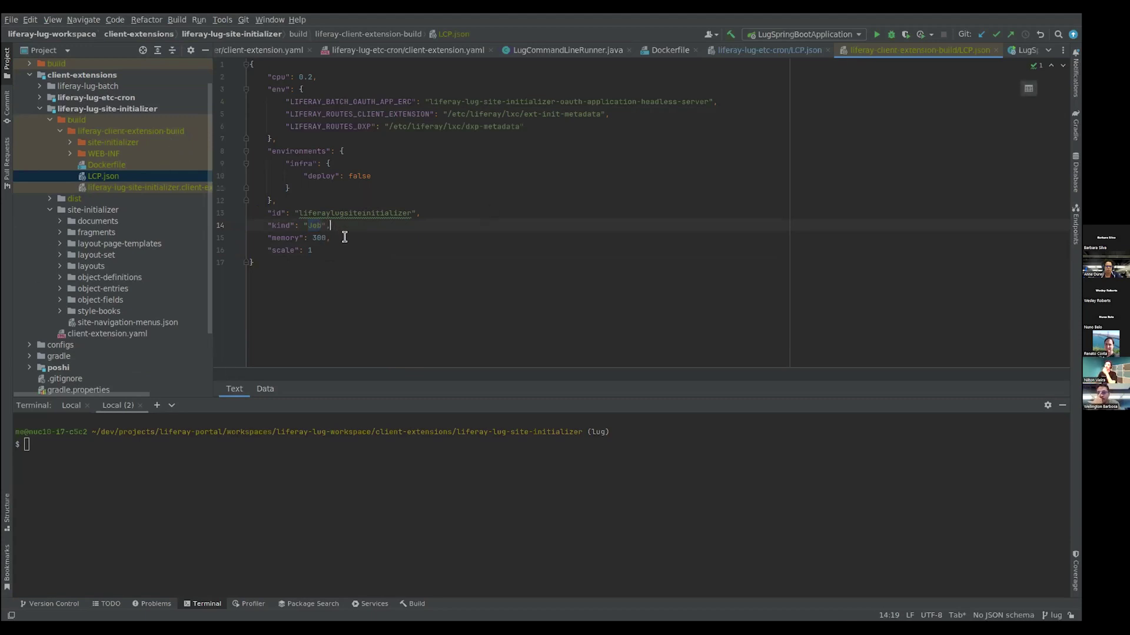
left_click(50, 119)
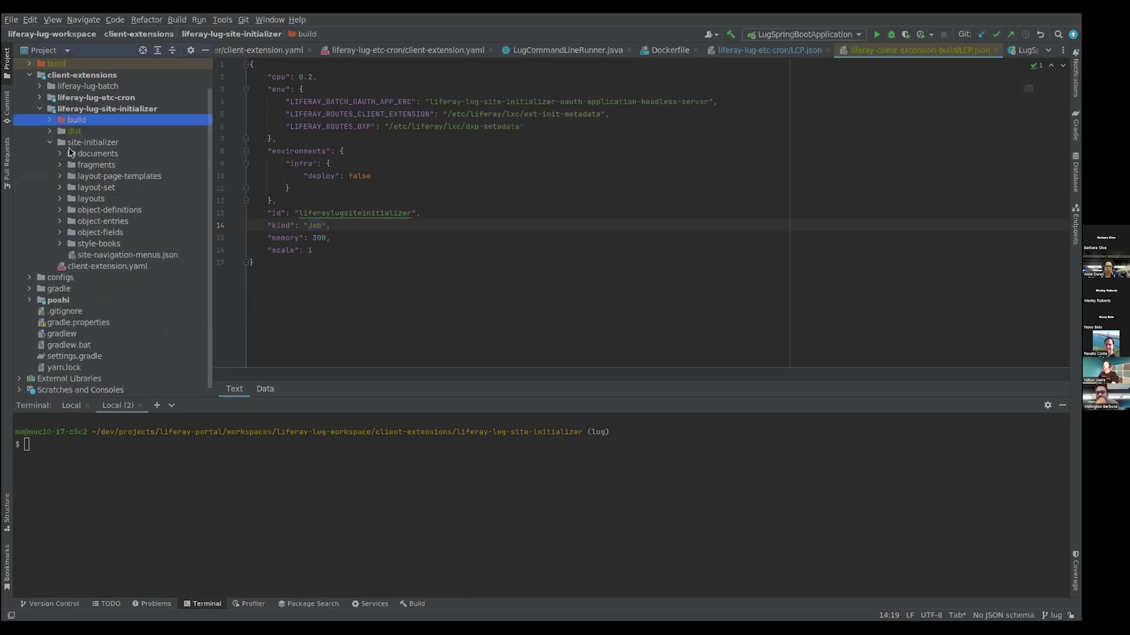
Step: Expand liferay-lug-etc-cron and open its LCP.json and Dockerfile to examine the base image and the jar copy instruction
left_click(106, 99)
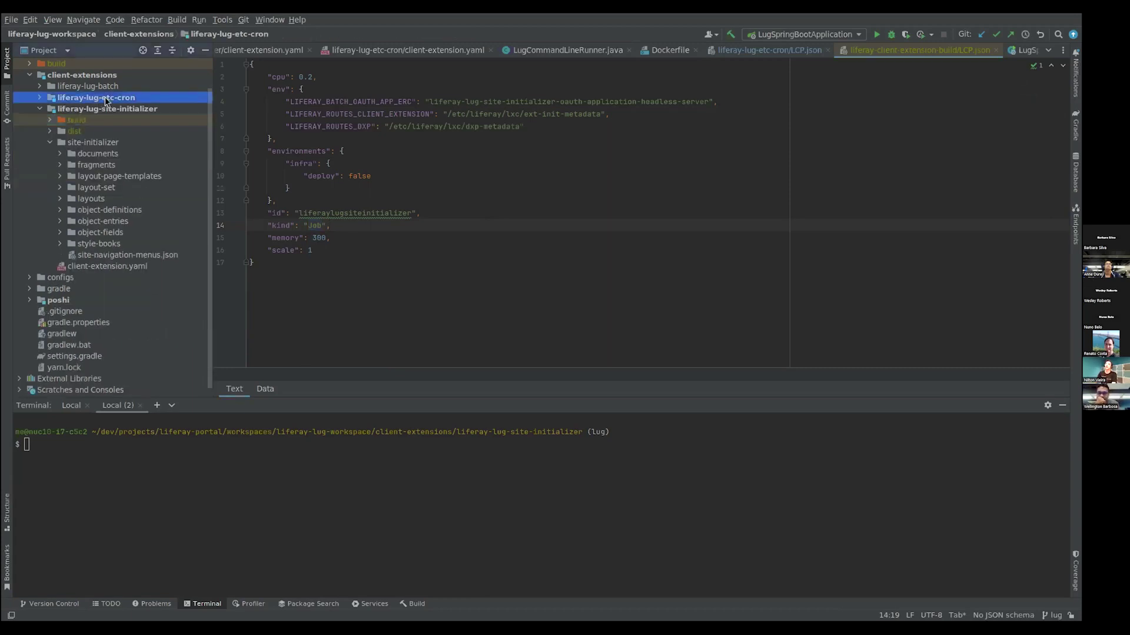
left_click(40, 98)
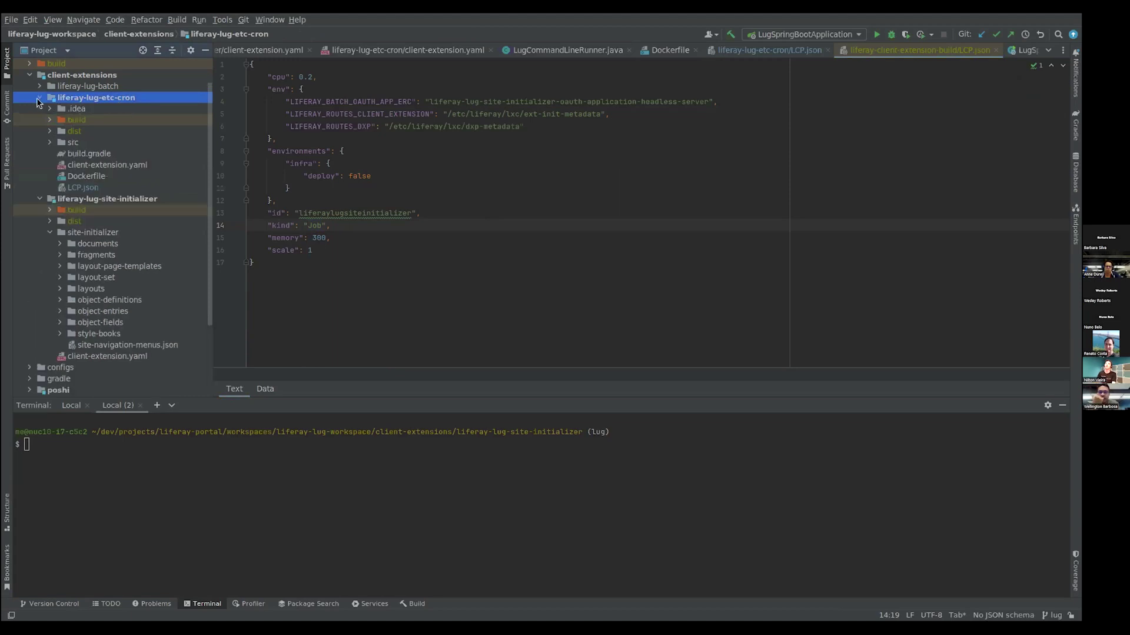
double_click(82, 187)
double_click(86, 176)
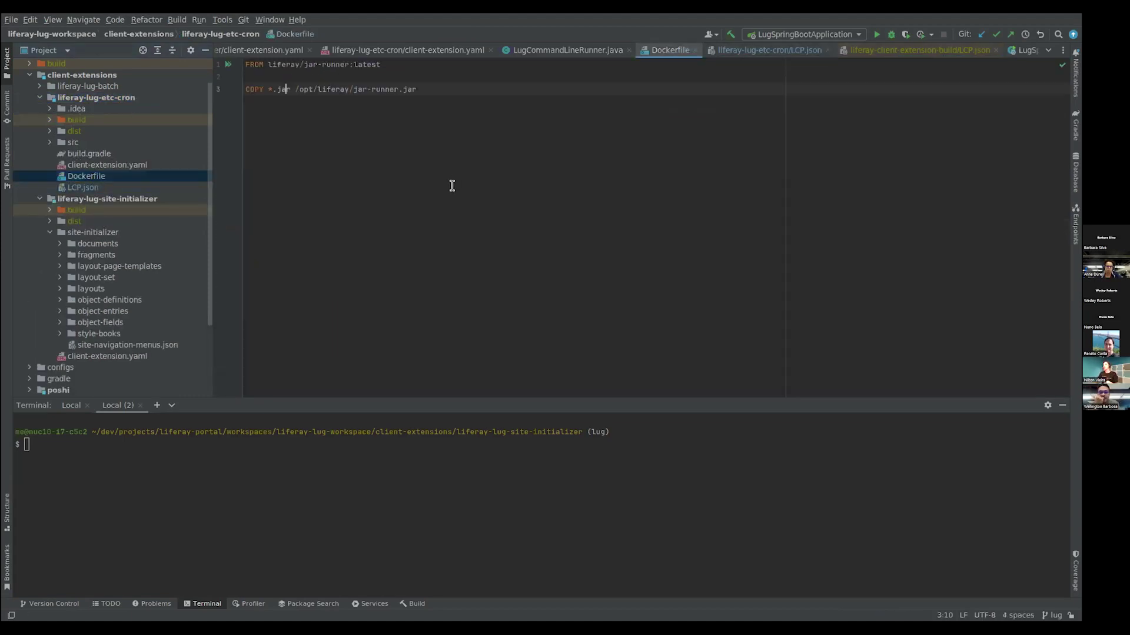
left_click(294, 74)
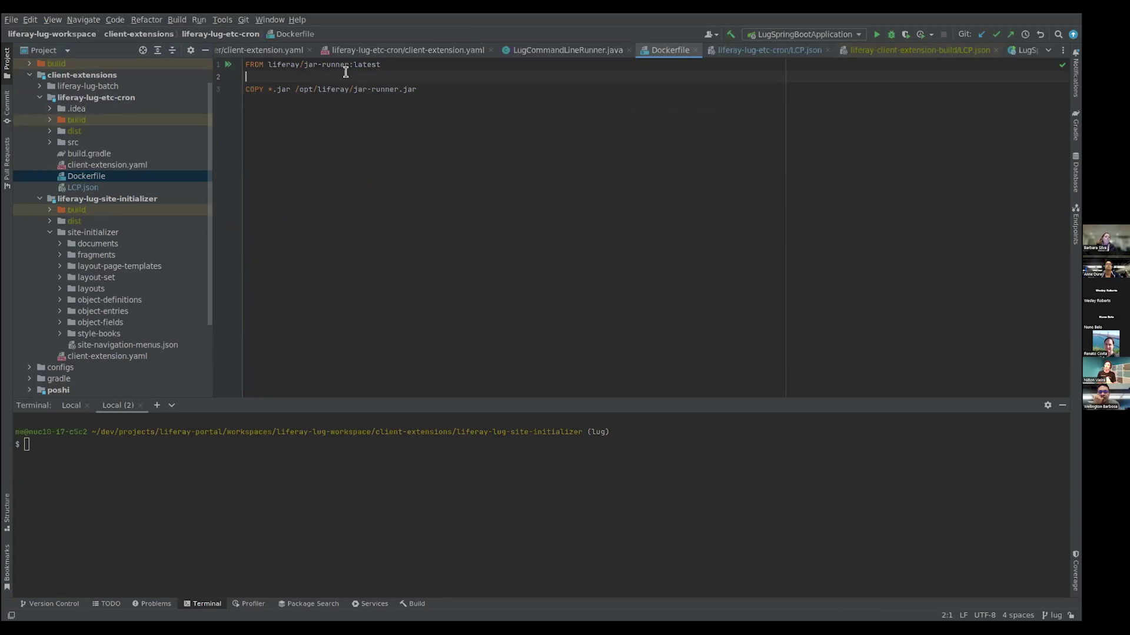
double_click(359, 89)
left_click(405, 96)
left_click(378, 78)
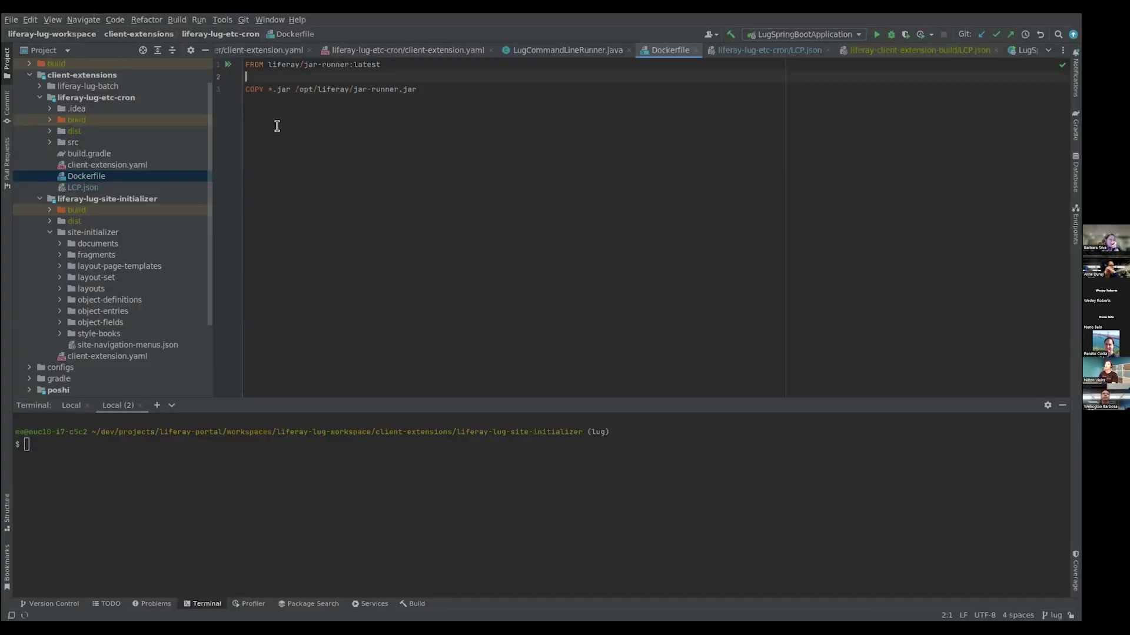
left_click(284, 88)
Step: Collapse the liferay-lug-etc-cron and liferay-lug-site-initializer folders and switch to the Liferay Cloud project overview in the browser
key("alt+Tab")
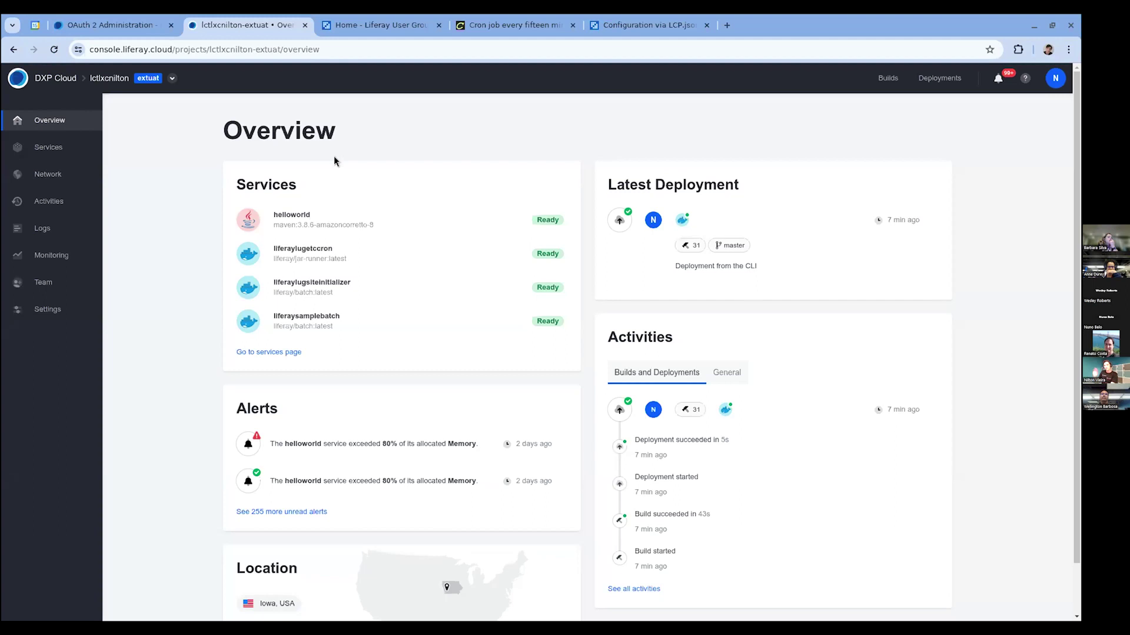
key("alt+Tab")
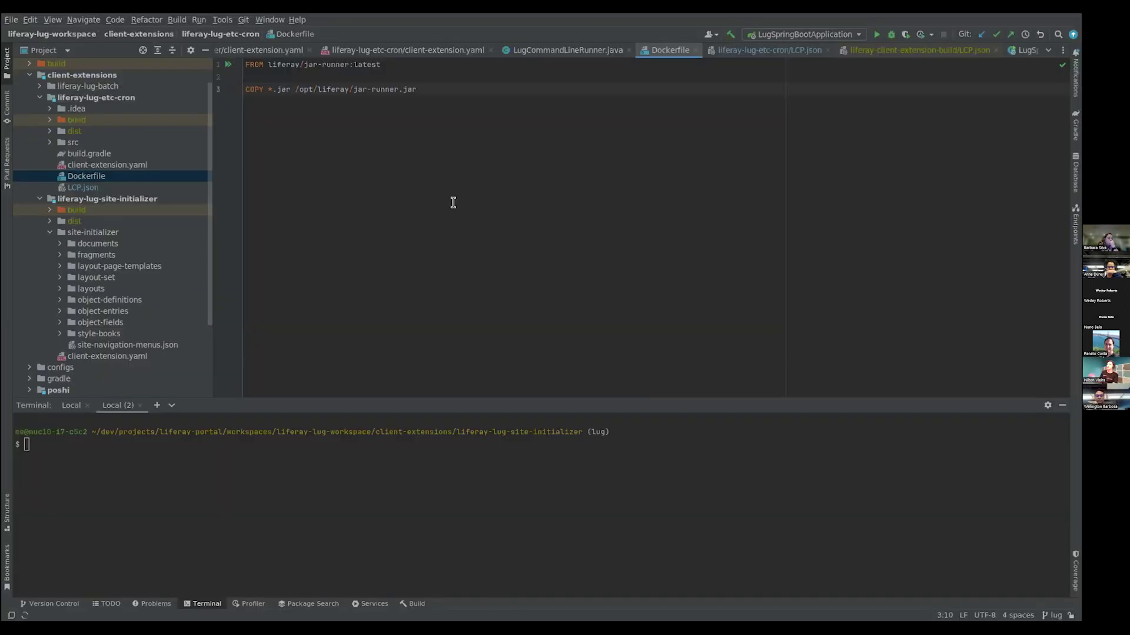
left_click(39, 97)
left_click(40, 109)
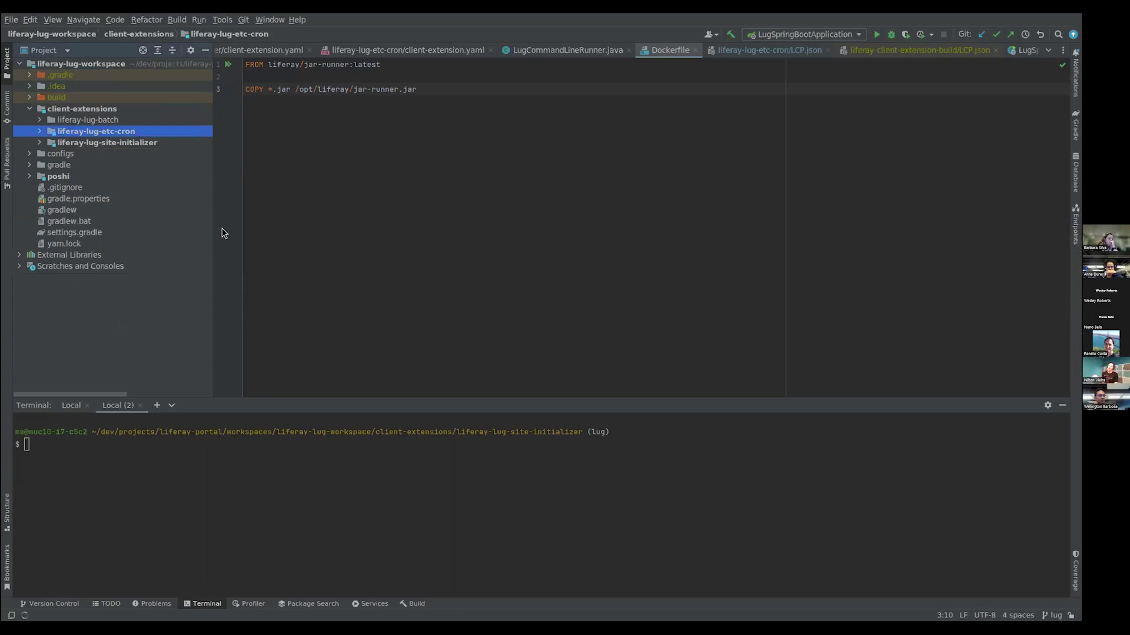
key("alt+Tab")
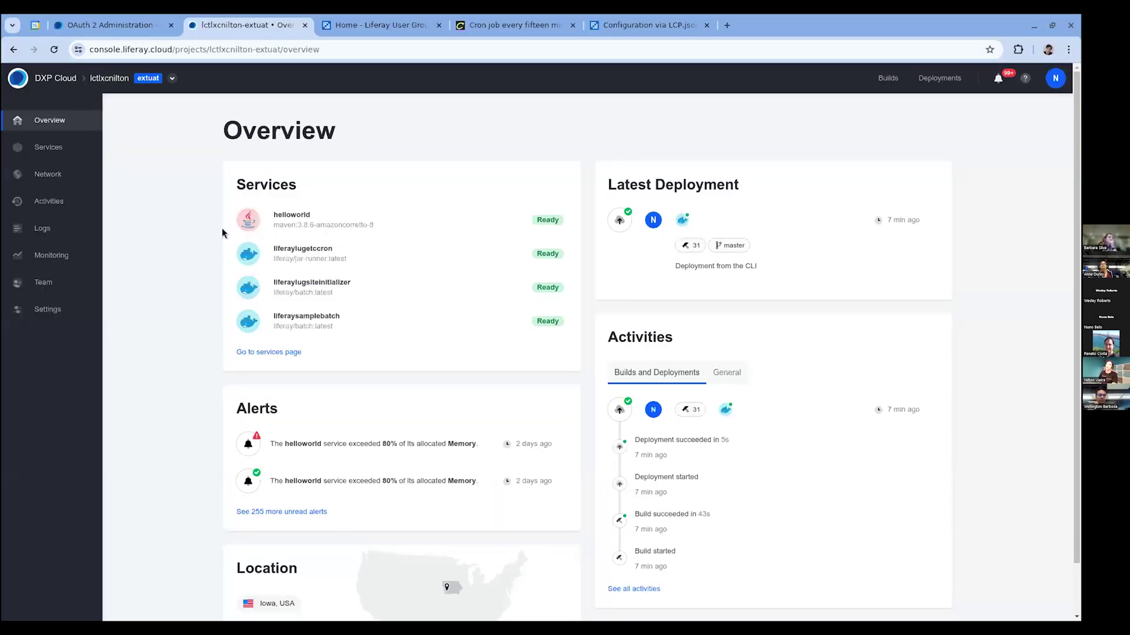